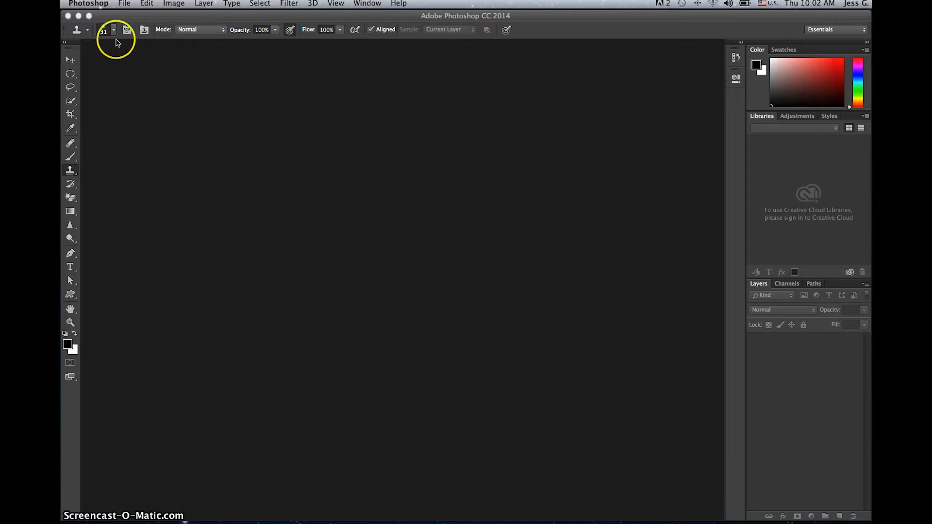
Step: Switch to Adobe Bridge and browse to the Images folder inside Demo_Photoshop on the Desktop
{"action": "left_click", "coordinate": [124, 5]}
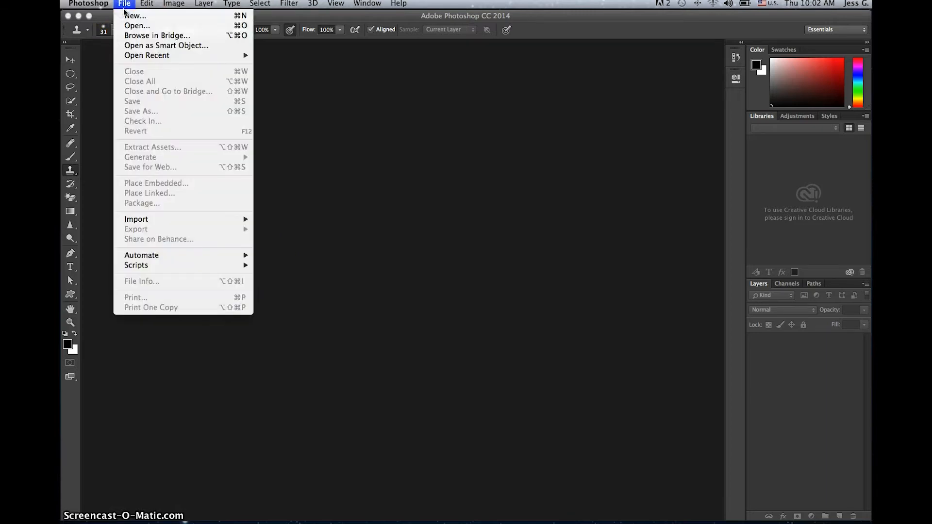
{"action": "left_click", "coordinate": [133, 36]}
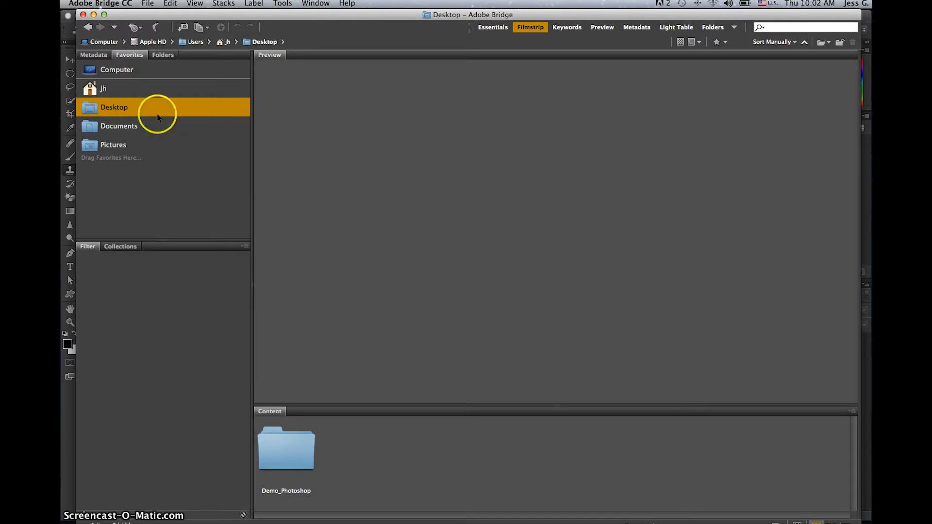
{"action": "left_click", "coordinate": [290, 465]}
{"action": "double_click", "coordinate": [291, 465]}
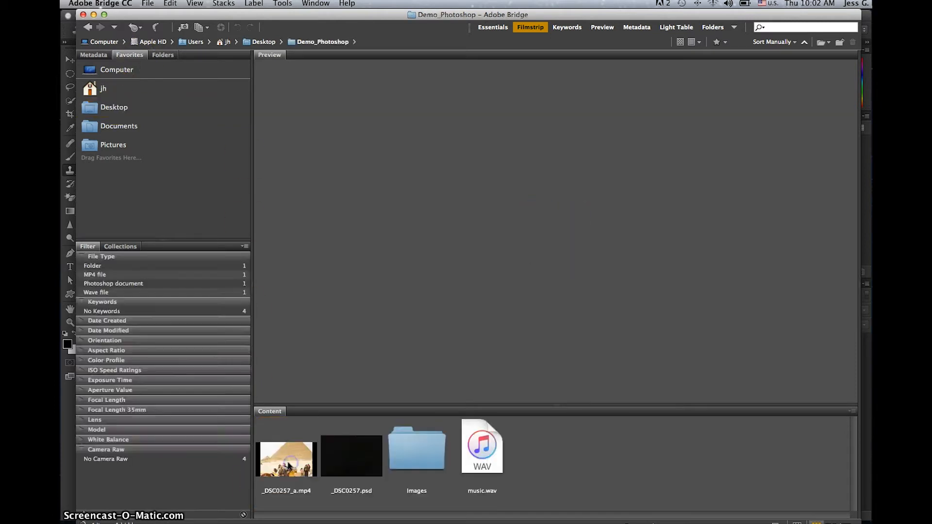
{"action": "left_click", "coordinate": [409, 466]}
{"action": "double_click", "coordinate": [409, 466]}
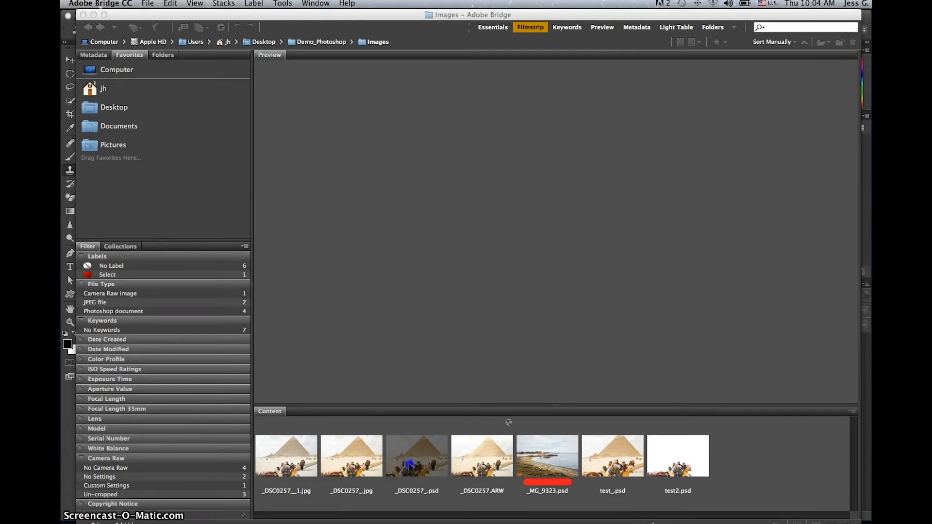
Step: Open the raw photo _DSC0257.ARW in Camera Raw and bring it into Photoshop with its existing adjustments
{"action": "left_click", "coordinate": [486, 457]}
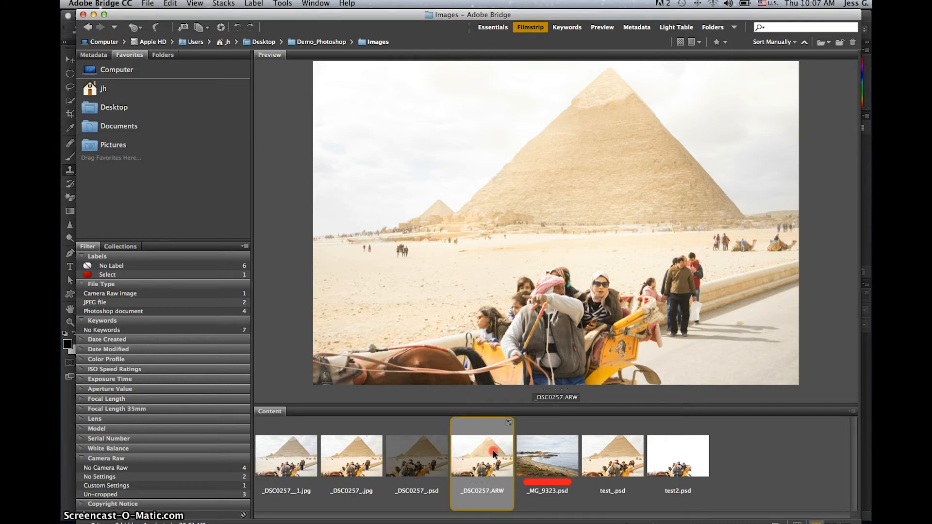
{"action": "right_click", "coordinate": [494, 451]}
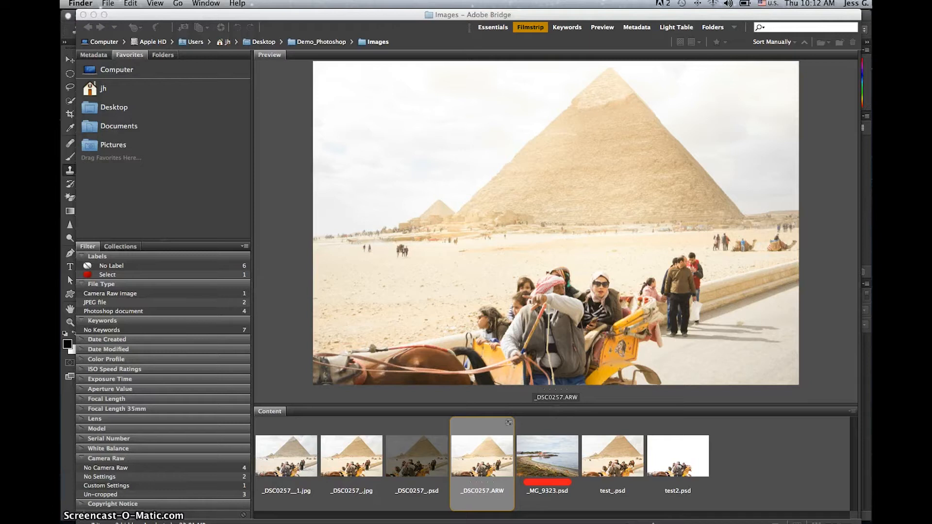
{"action": "left_click", "coordinate": [480, 443]}
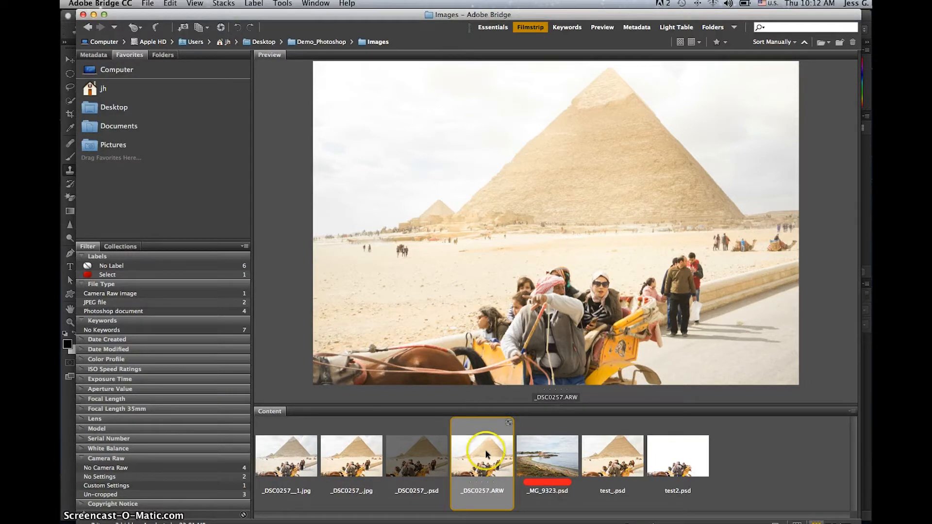
{"action": "right_click", "coordinate": [487, 453]}
{"action": "double_click", "coordinate": [487, 454]}
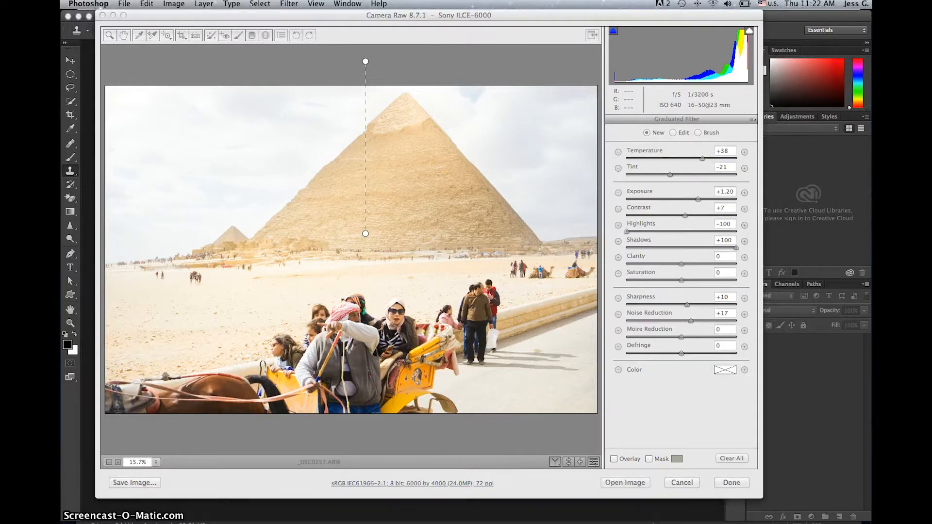
{"action": "left_click", "coordinate": [683, 422]}
{"action": "left_click", "coordinate": [625, 483]}
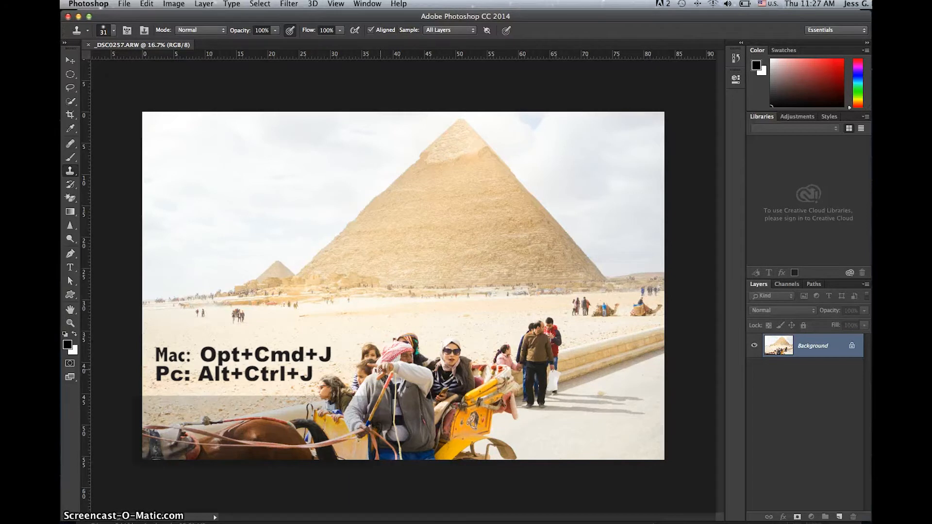
Step: Duplicate the Background layer as a new layer named BG and hide the original Background
{"action": "key", "text": "alt+super+j"}
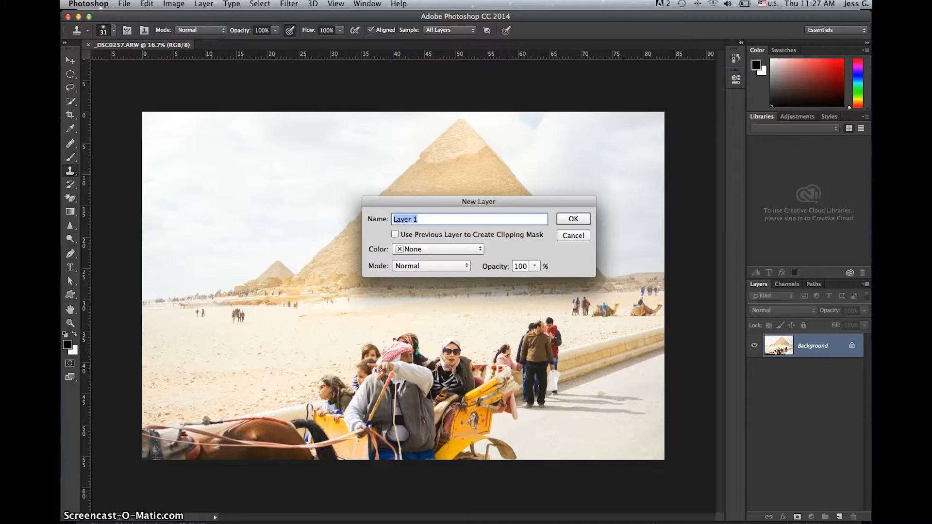
{"action": "type", "text": "C"}
{"action": "key", "text": "BackSpace"}
{"action": "type", "text": "BG"}
{"action": "left_click", "coordinate": [585, 218]}
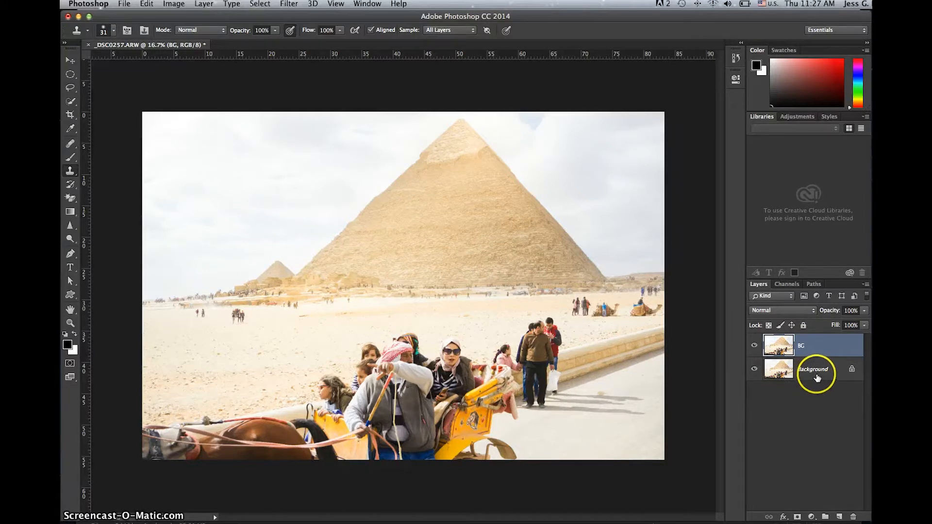
{"action": "left_click", "coordinate": [753, 371]}
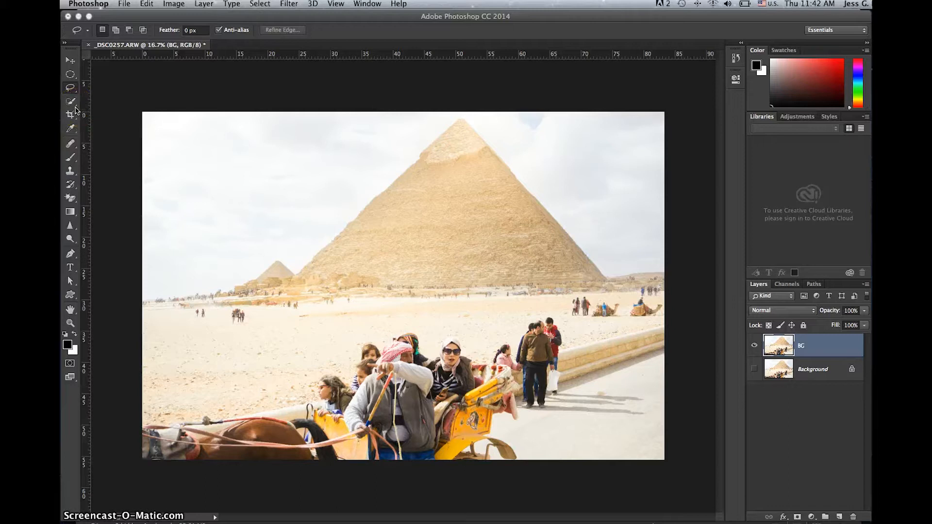
Step: Show the Blue channel on its own and duplicate it
{"action": "left_click", "coordinate": [71, 101]}
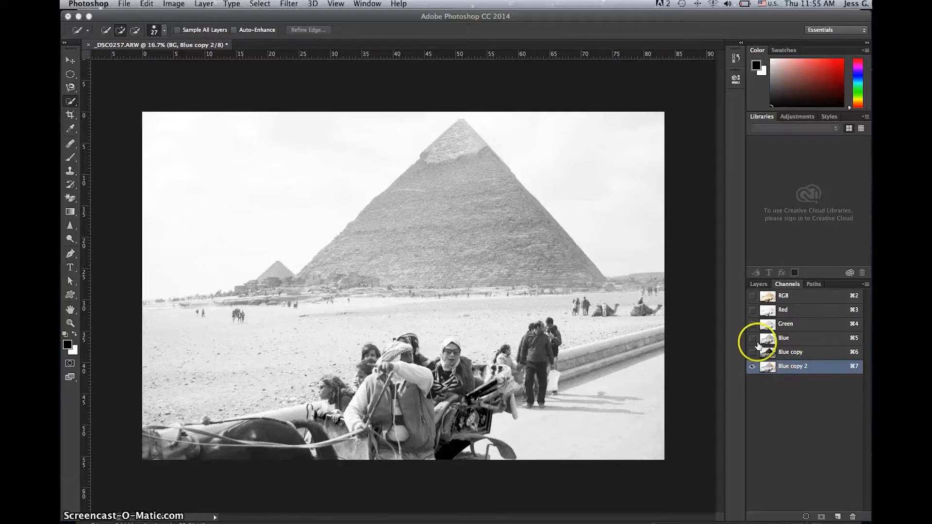
{"action": "left_click", "coordinate": [752, 338]}
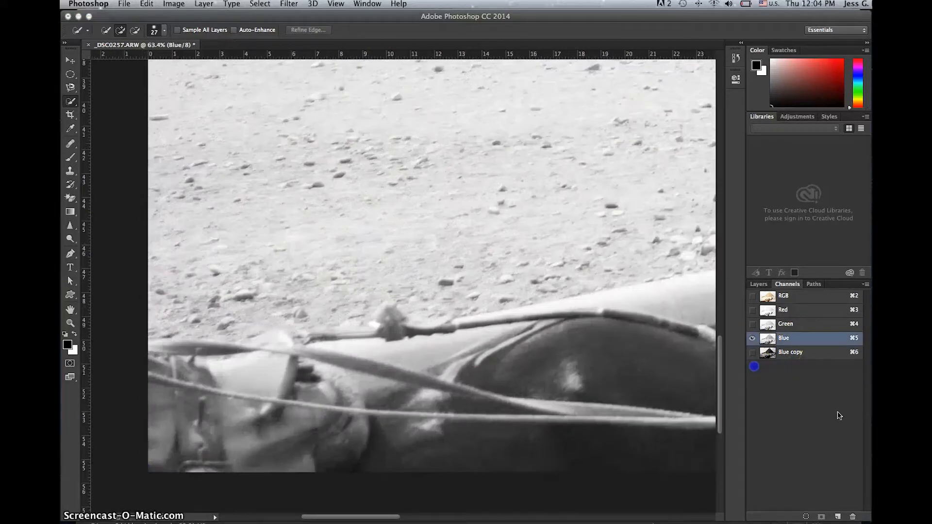
{"action": "left_click_drag", "start_coordinate": [801, 376], "coordinate": [838, 516]}
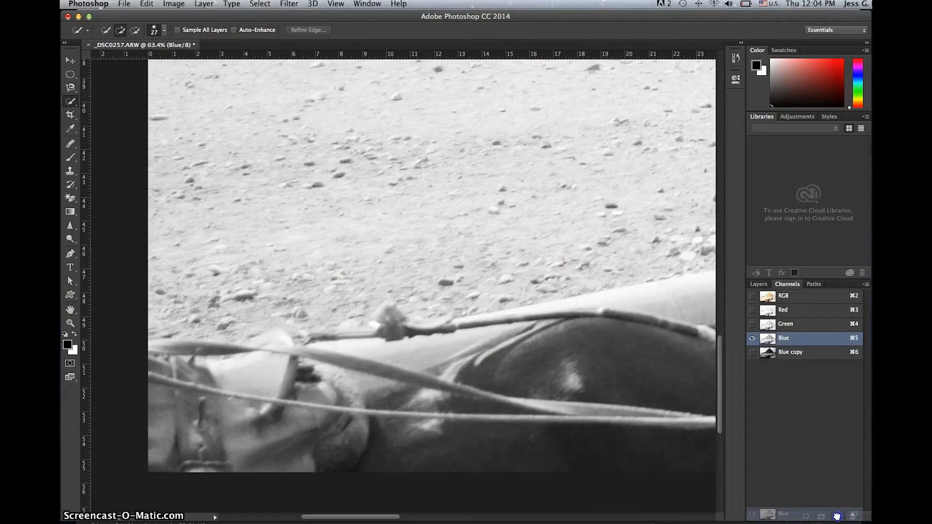
{"action": "left_click_drag", "start_coordinate": [837, 516], "coordinate": [837, 516]}
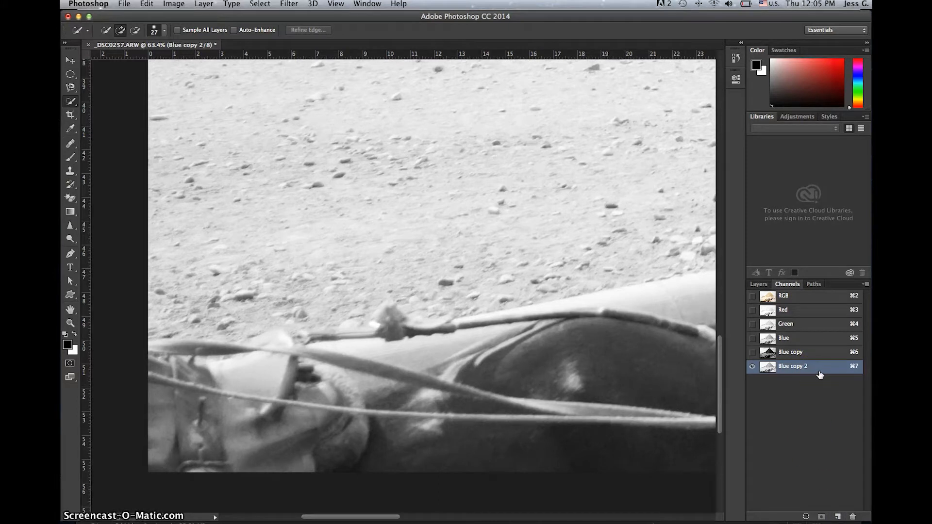
Step: Apply Levels to the duplicated blue channel, setting the black input to 72 and strongly darkening the midtones to raise contrast
{"action": "left_click", "coordinate": [173, 3]}
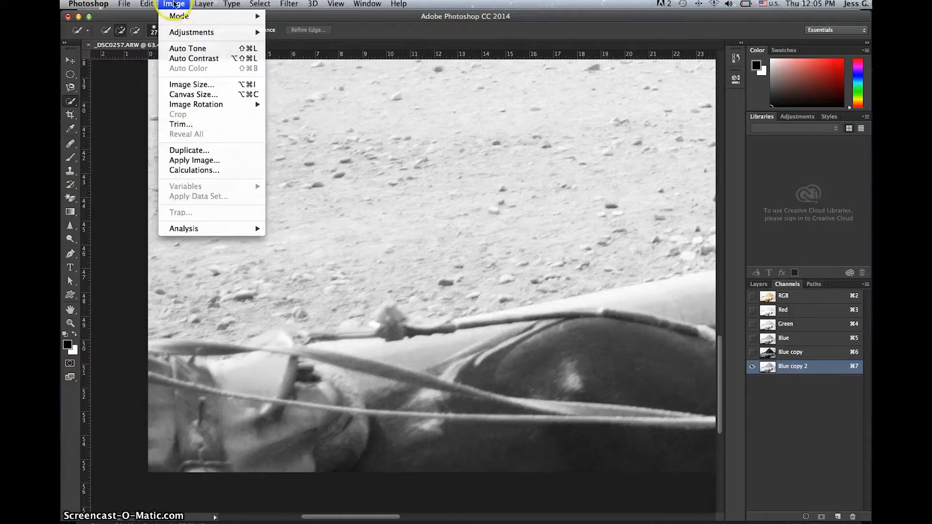
{"action": "mouse_move", "coordinate": [184, 32]}
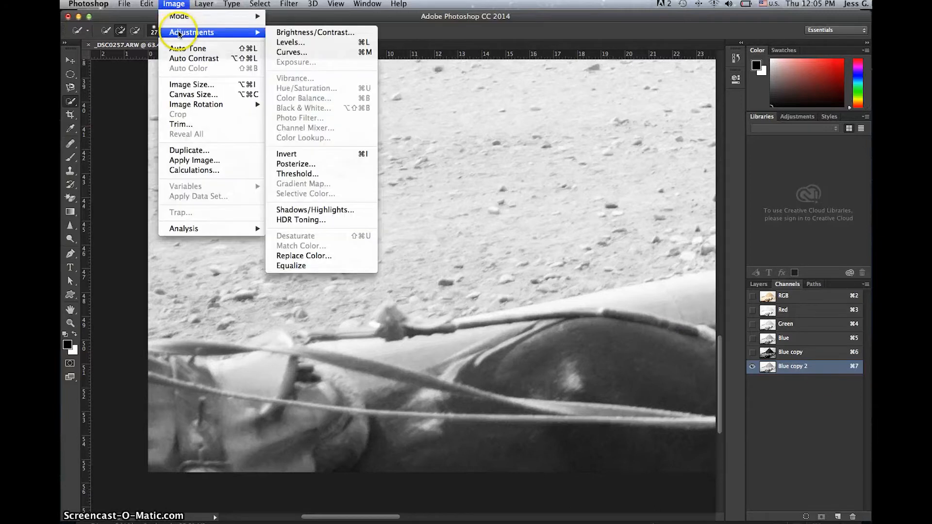
{"action": "left_click", "coordinate": [322, 42]}
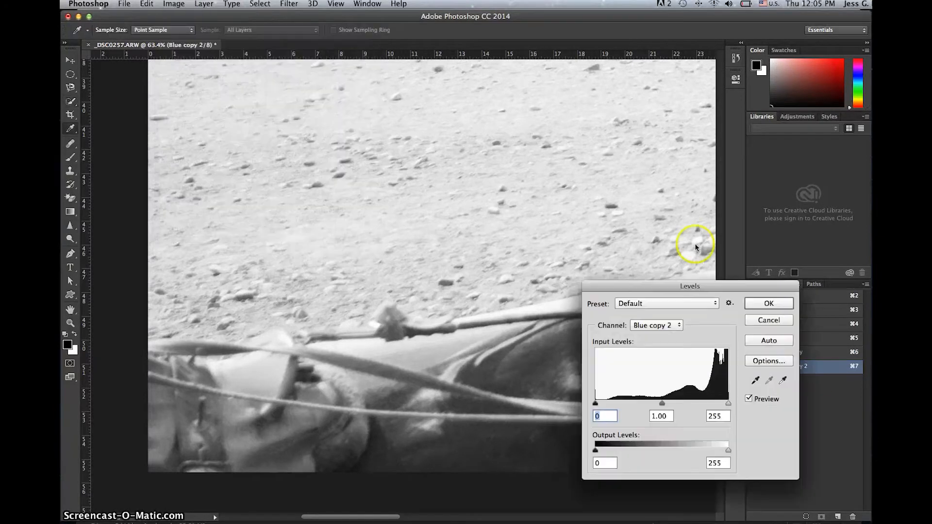
{"action": "left_click_drag", "start_coordinate": [664, 405], "coordinate": [694, 404]}
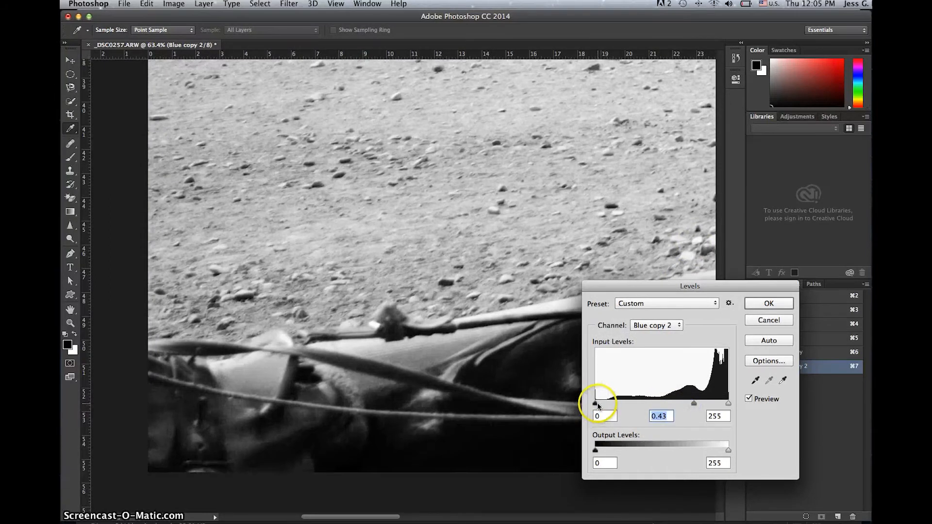
{"action": "left_click_drag", "start_coordinate": [597, 404], "coordinate": [633, 403]}
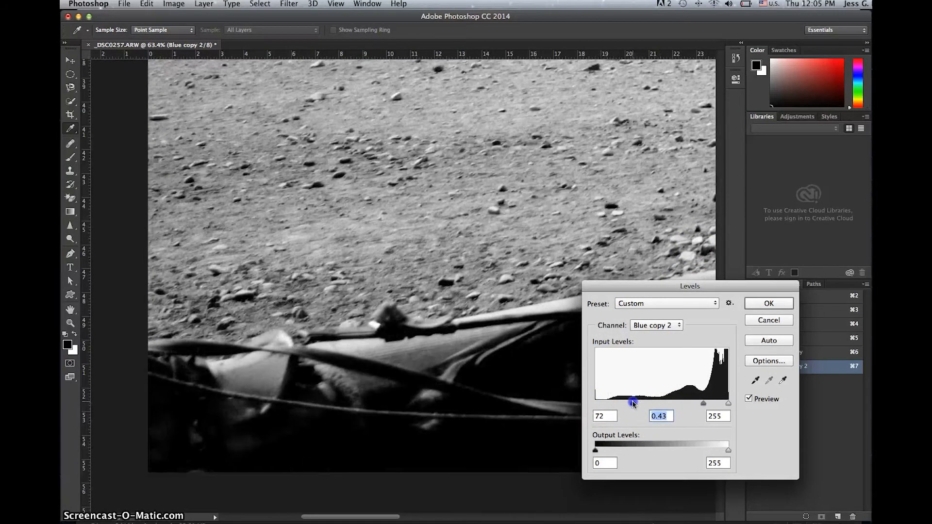
{"action": "left_click_drag", "start_coordinate": [704, 404], "coordinate": [716, 405]}
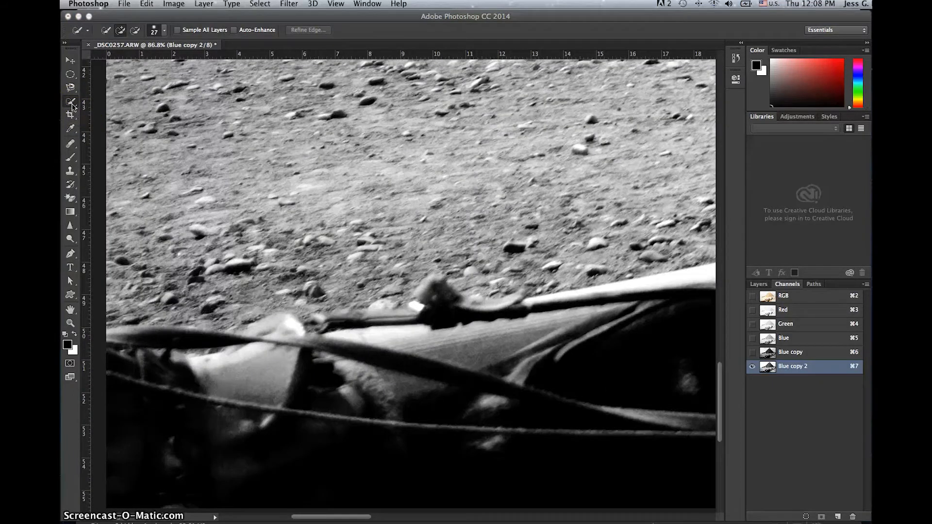
Step: Select the horse and carriage with the Quick Selection tool, subtracting the stray ground above the harness
{"action": "left_click", "coordinate": [72, 104]}
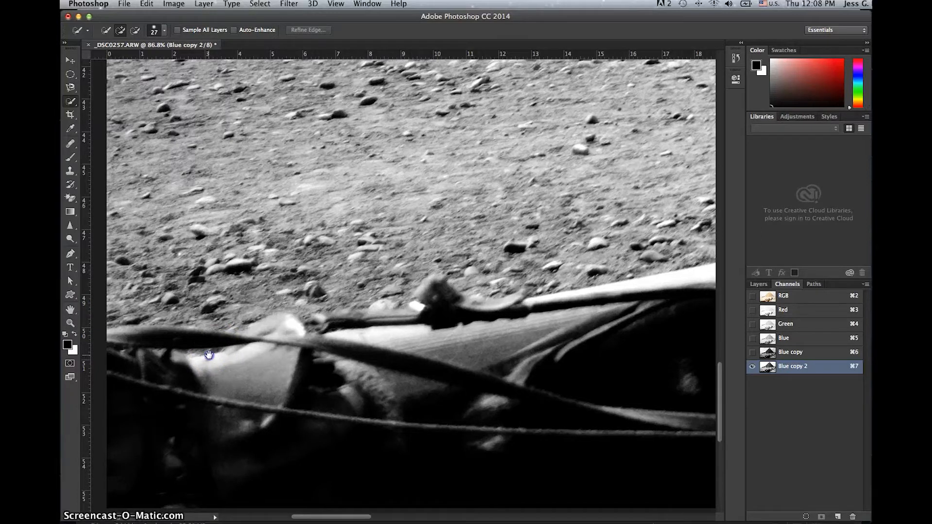
{"action": "mouse_move", "coordinate": [202, 354]}
{"action": "left_mouse_down"}
{"action": "mouse_move", "coordinate": [254, 354]}
{"action": "mouse_move", "coordinate": [306, 313]}
{"action": "mouse_move", "coordinate": [150, 341]}
{"action": "mouse_move", "coordinate": [185, 367]}
{"action": "mouse_move", "coordinate": [202, 364]}
{"action": "left_mouse_up"}
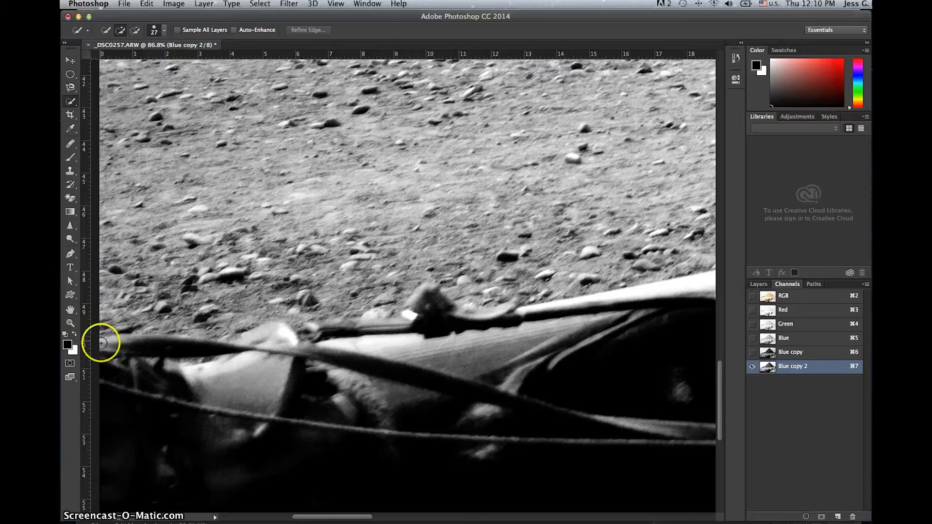
{"action": "mouse_move", "coordinate": [117, 342]}
{"action": "left_mouse_down"}
{"action": "mouse_move", "coordinate": [278, 341]}
{"action": "mouse_move", "coordinate": [310, 351]}
{"action": "mouse_move", "coordinate": [324, 338]}
{"action": "mouse_move", "coordinate": [318, 333]}
{"action": "mouse_move", "coordinate": [344, 324]}
{"action": "left_mouse_up"}
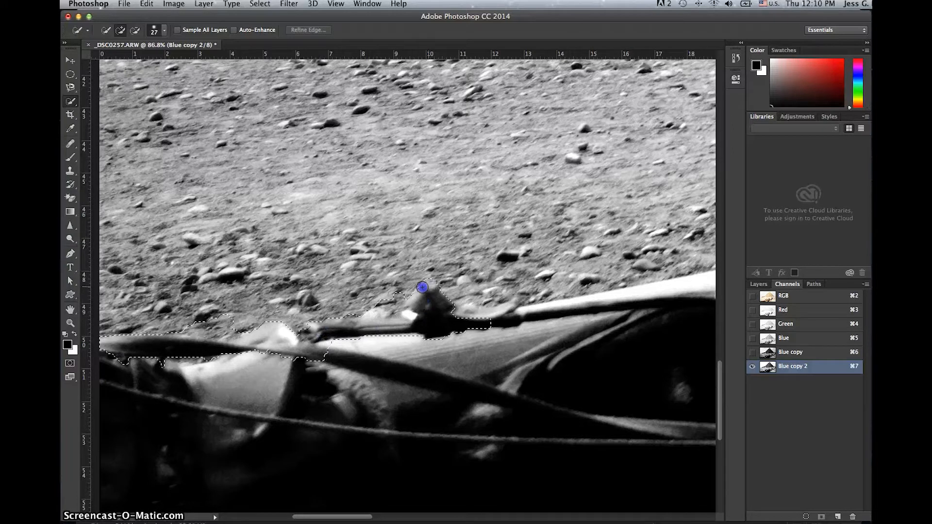
{"action": "left_click_drag", "start_coordinate": [392, 294], "coordinate": [352, 311]}
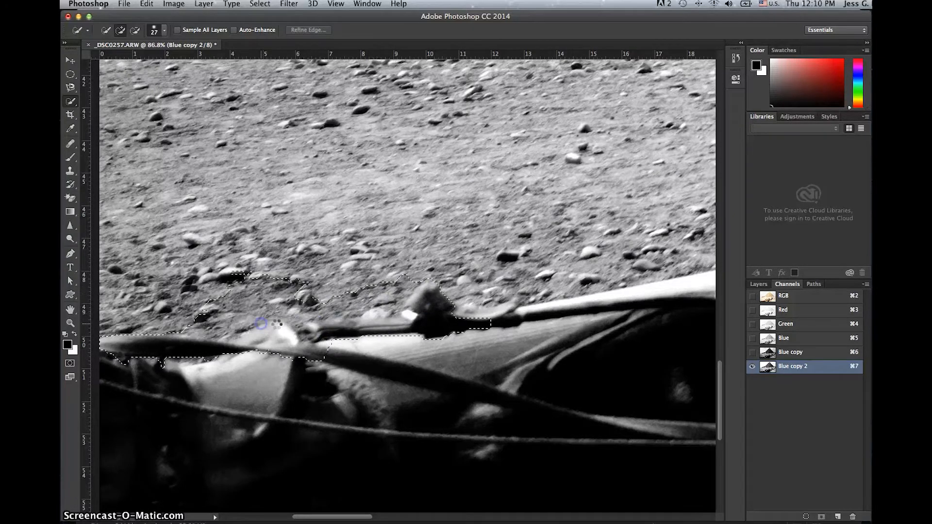
{"action": "left_click_drag", "start_coordinate": [261, 324], "coordinate": [265, 322]}
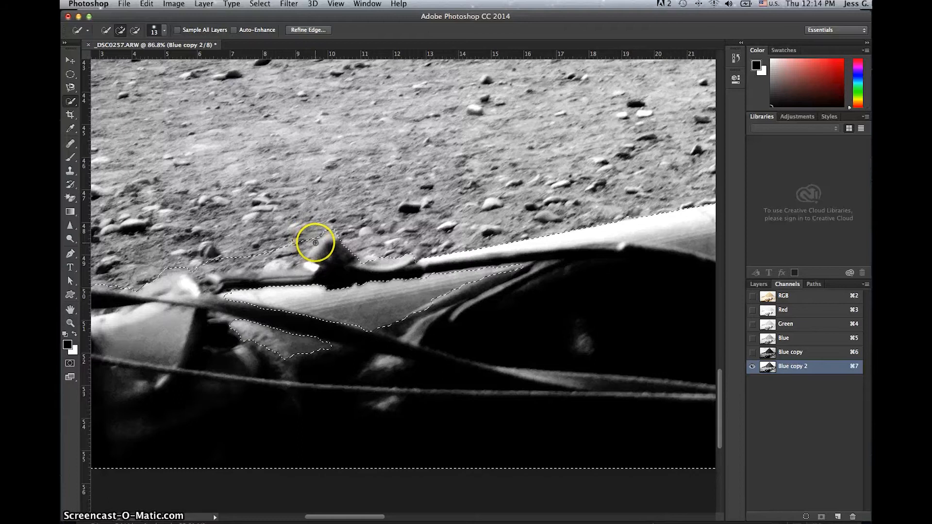
{"action": "key", "text": "alt"}
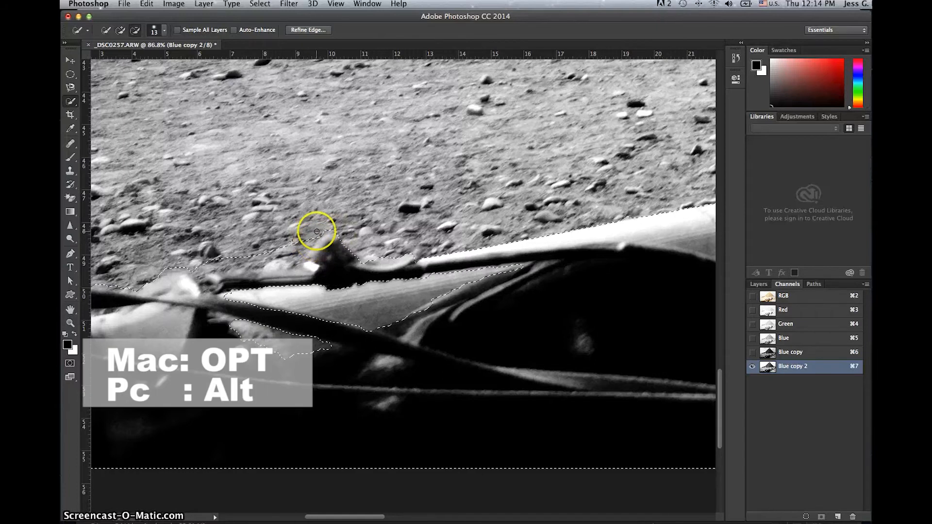
{"action": "mouse_move", "coordinate": [317, 231]}
{"action": "left_mouse_down"}
{"action": "mouse_move", "coordinate": [287, 259]}
{"action": "mouse_move", "coordinate": [192, 269]}
{"action": "mouse_move", "coordinate": [225, 256]}
{"action": "left_mouse_up"}
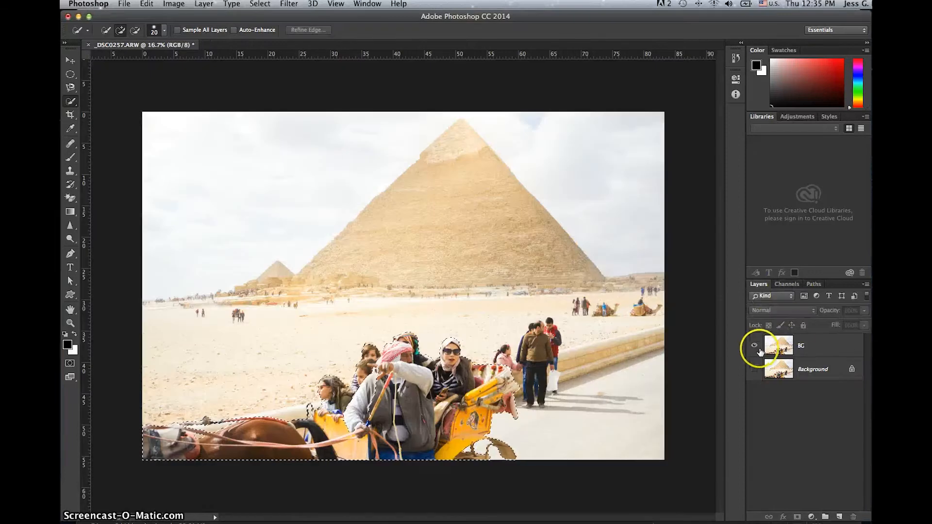
Step: Copy the selected people, horse and carriage from the BG layer to a new layer
{"action": "left_click", "coordinate": [788, 284]}
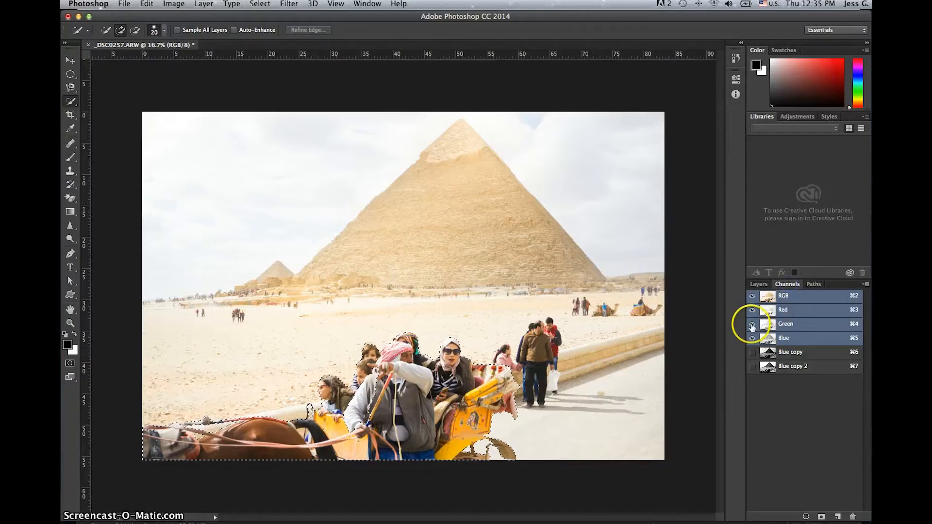
{"action": "left_click", "coordinate": [759, 284]}
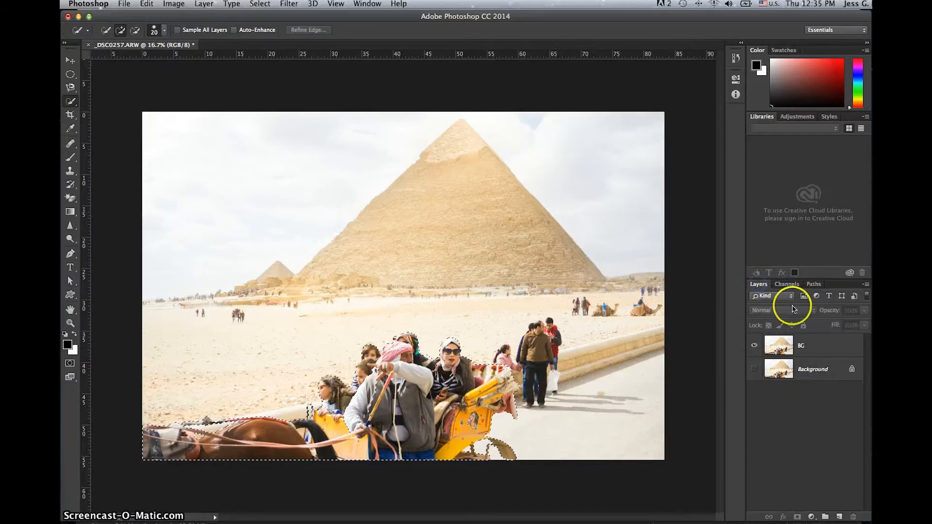
{"action": "left_click", "coordinate": [829, 355]}
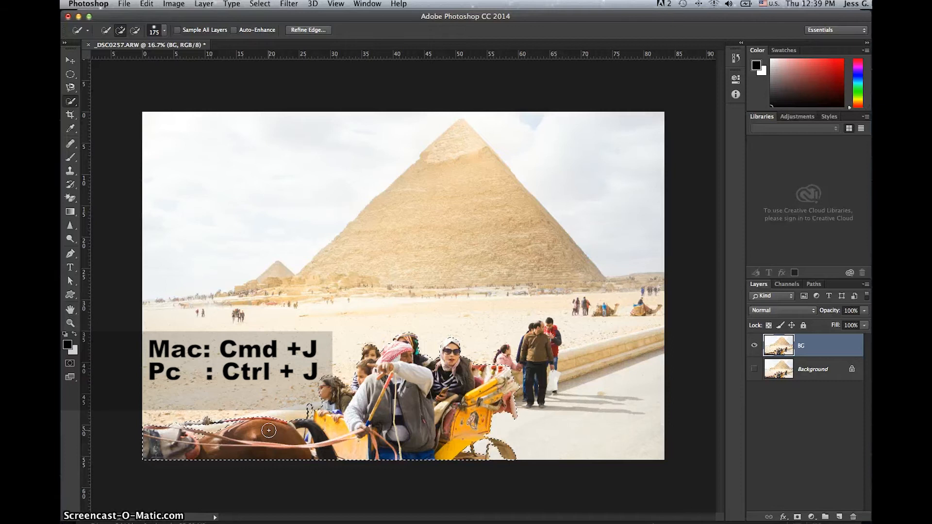
{"action": "key", "text": "super+j"}
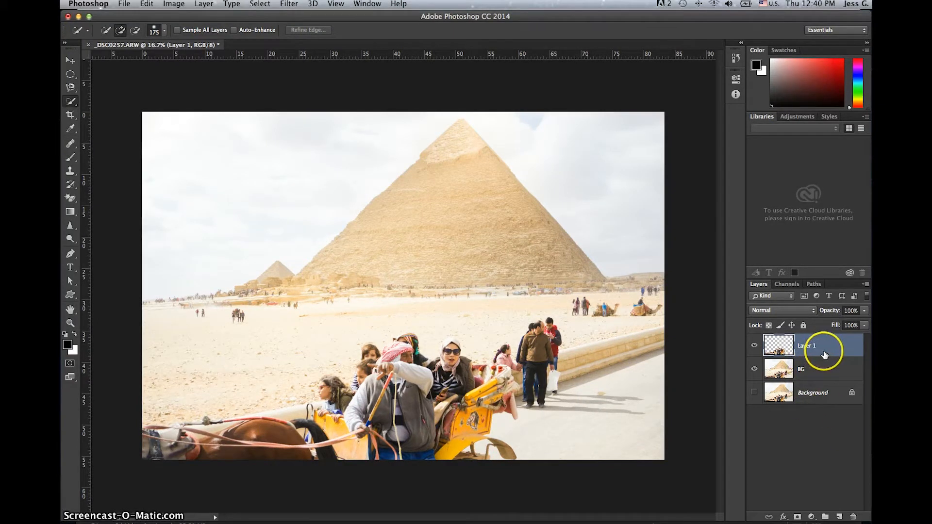
Step: Rename the new cut-out layer to People
{"action": "double_click", "coordinate": [808, 347]}
{"action": "type", "text": "People"}
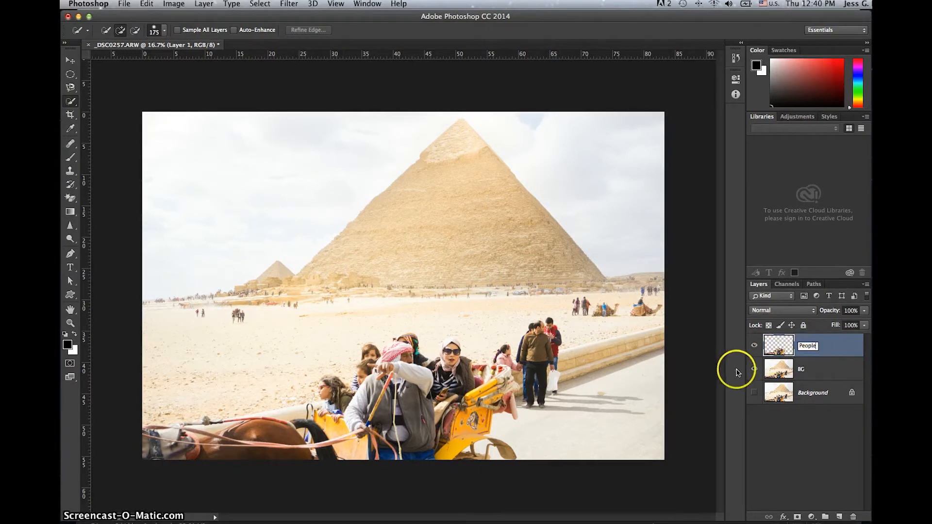
{"action": "left_click", "coordinate": [781, 353]}
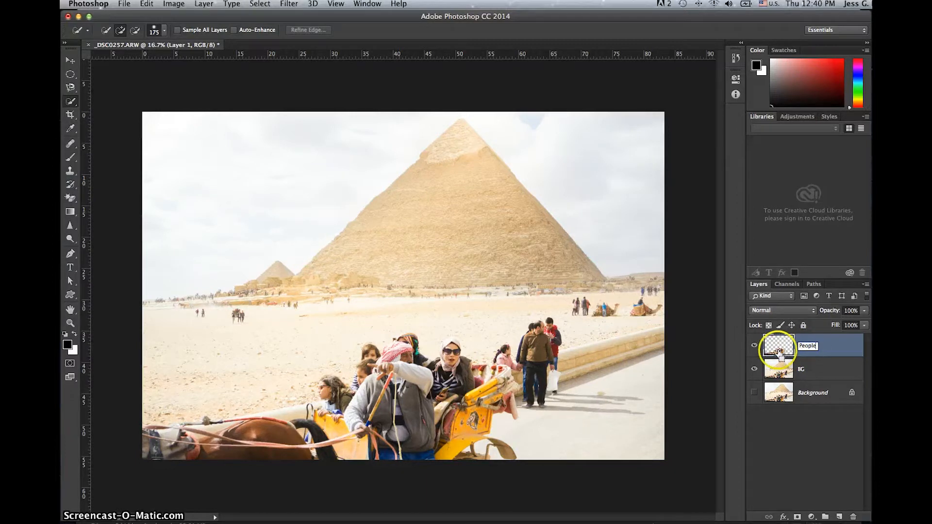
Step: Load the People layer's outline as a selection and fill it on the BG layer with Content-Aware contents at 100% opacity
{"action": "left_click", "coordinate": [779, 353], "text": "super"}
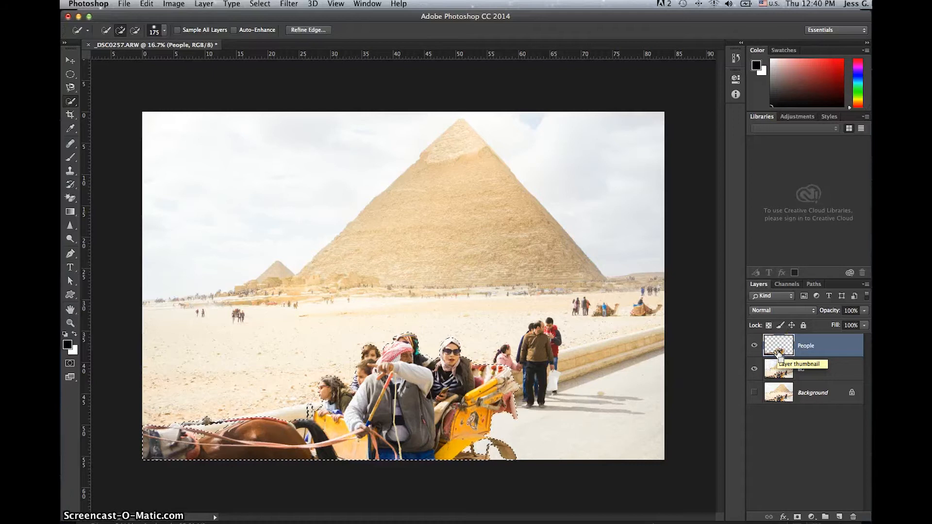
{"action": "left_click", "coordinate": [819, 370]}
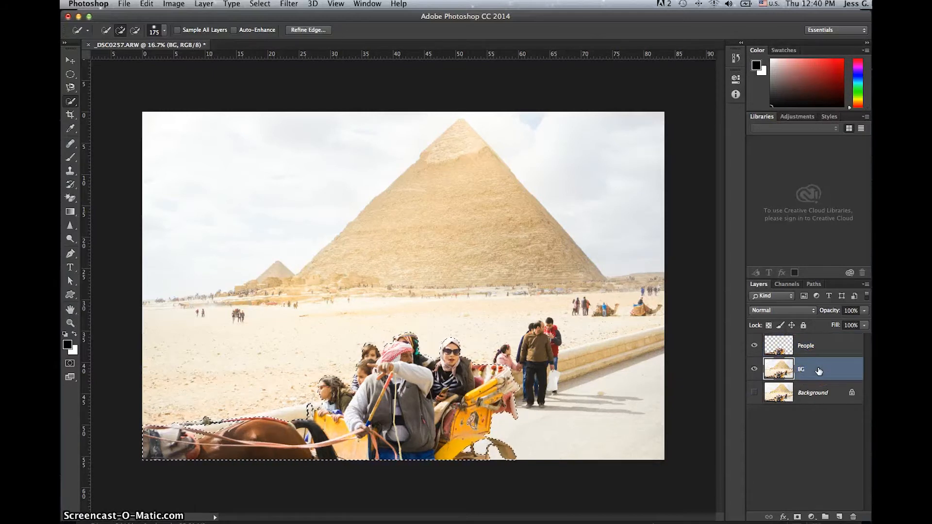
{"action": "left_click", "coordinate": [482, 441]}
{"action": "left_click", "coordinate": [147, 4]}
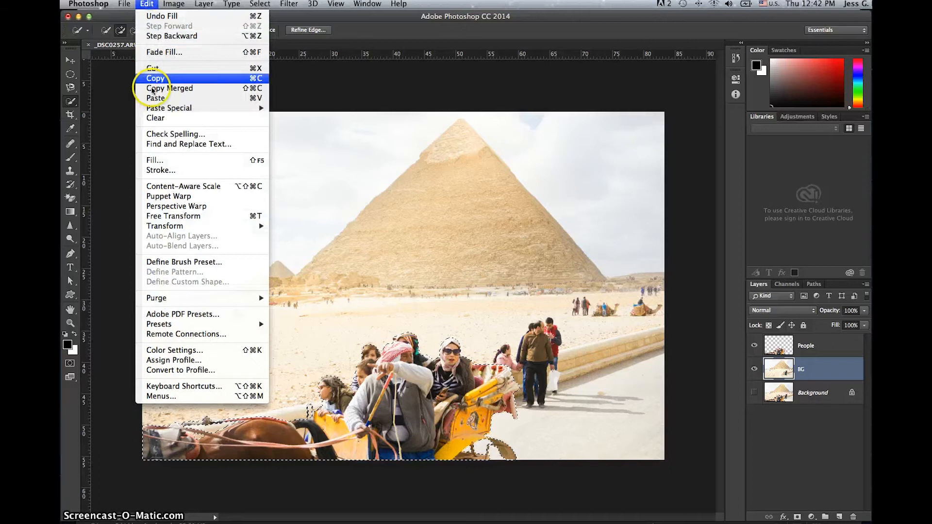
{"action": "left_click", "coordinate": [165, 160]}
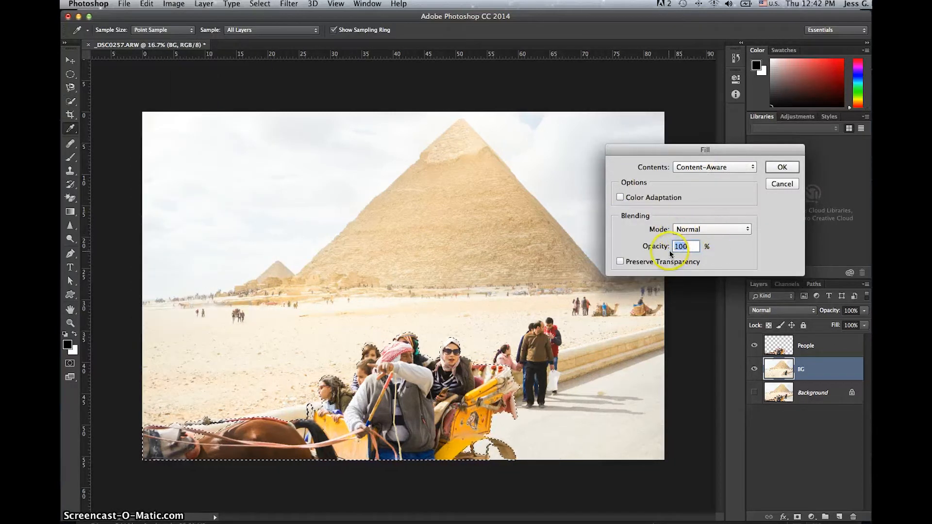
{"action": "left_click", "coordinate": [783, 167]}
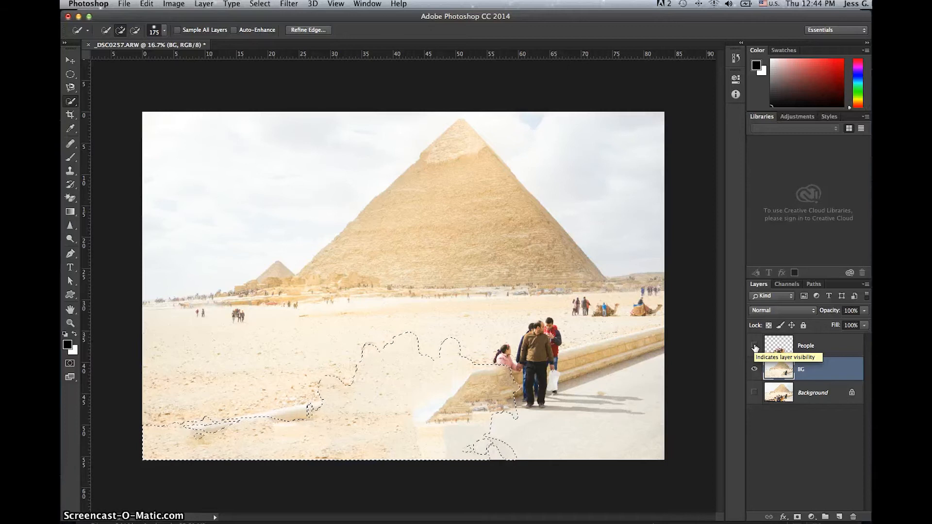
Step: Clear the selection around the filled carriage area
{"action": "key", "text": "super+d"}
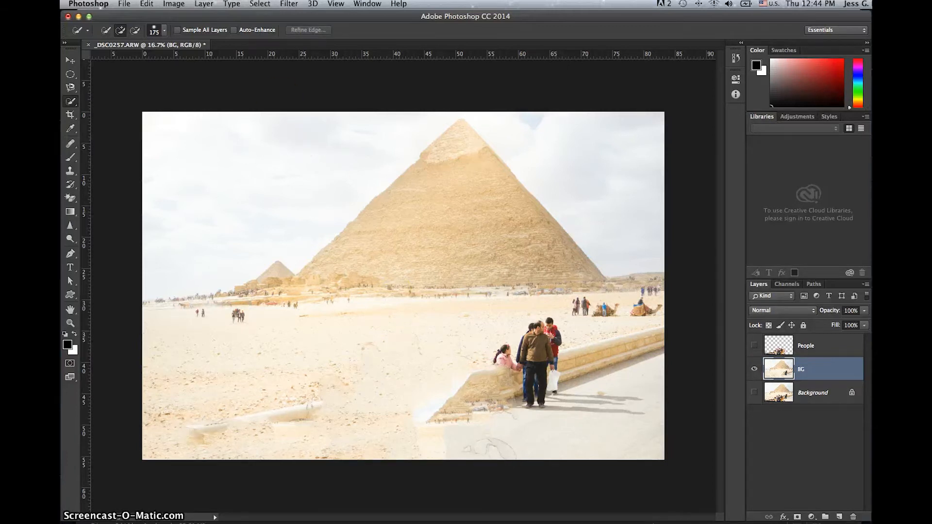
{"action": "left_click", "coordinate": [260, 4]}
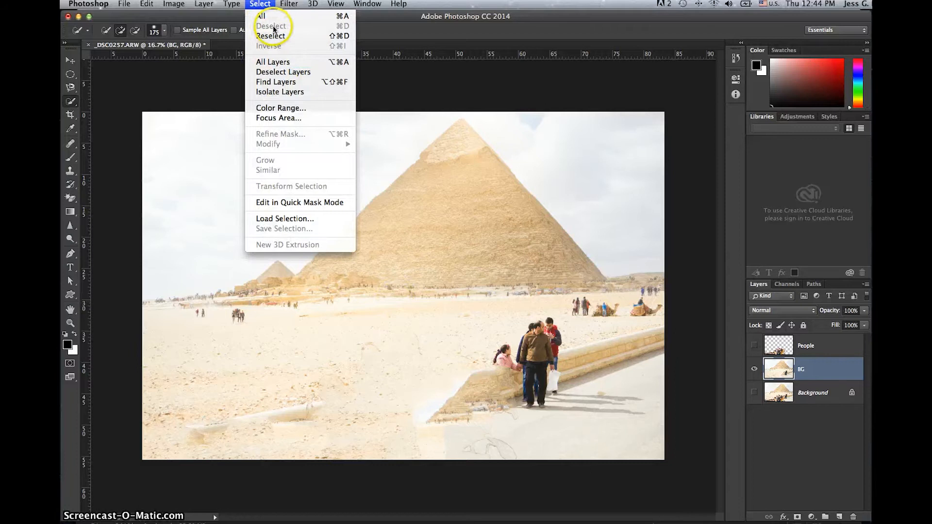
{"action": "left_click", "coordinate": [585, 7]}
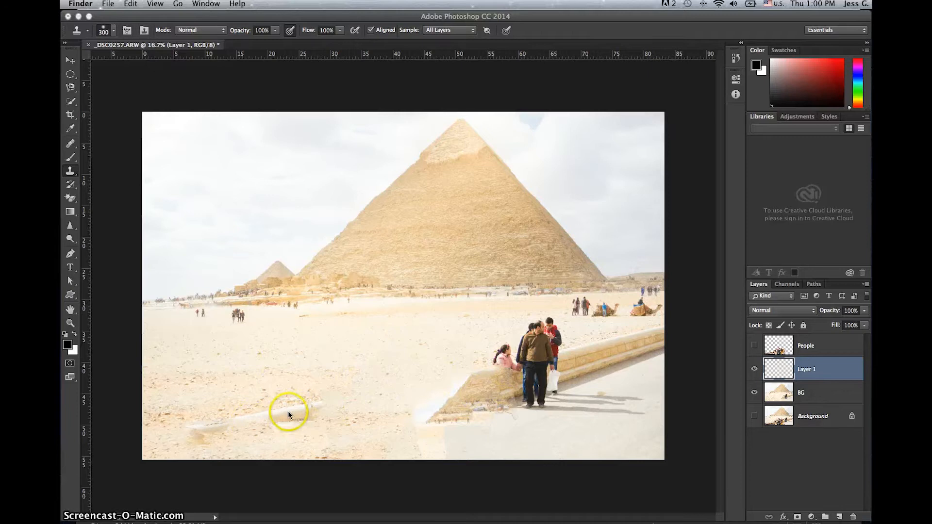
Step: Choose the Clone Stamp tool in Normal mode with its sampling set to All Layers
{"action": "left_click", "coordinate": [71, 171]}
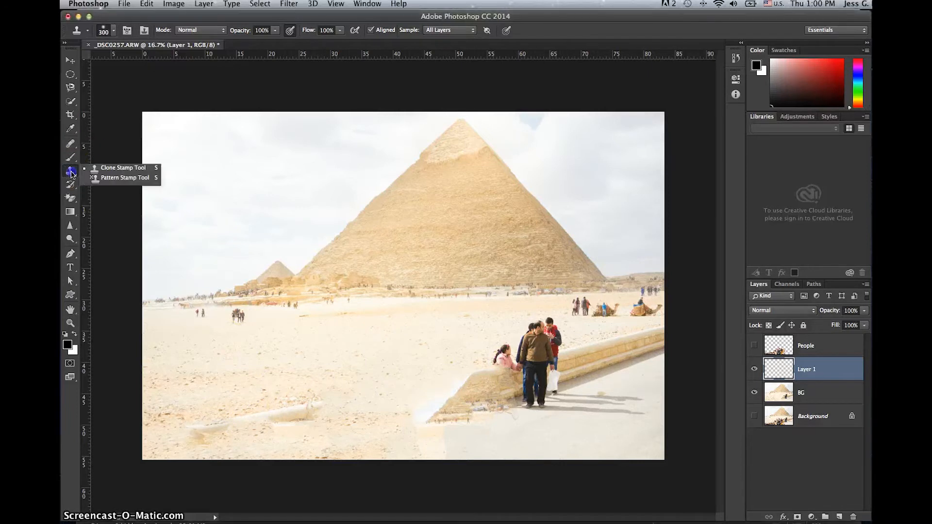
{"action": "left_click", "coordinate": [132, 171]}
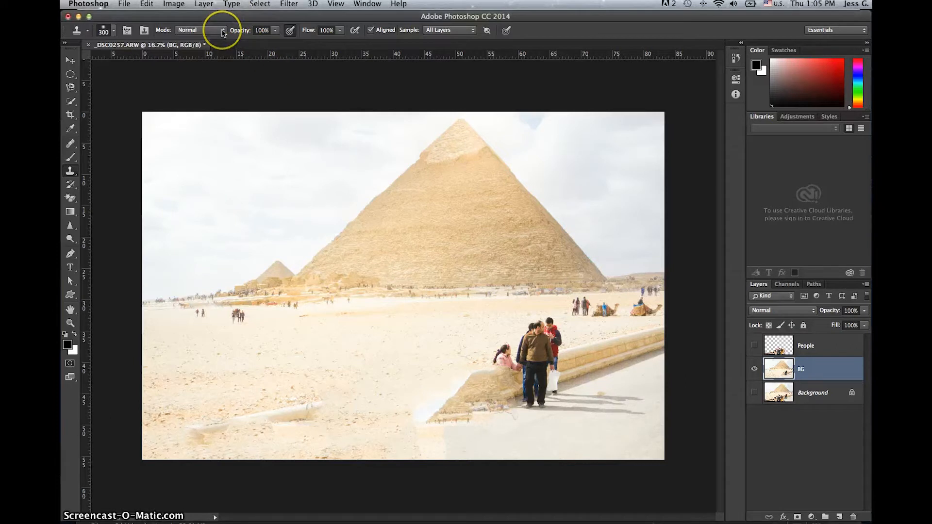
{"action": "left_click", "coordinate": [223, 32]}
{"action": "left_click", "coordinate": [223, 31]}
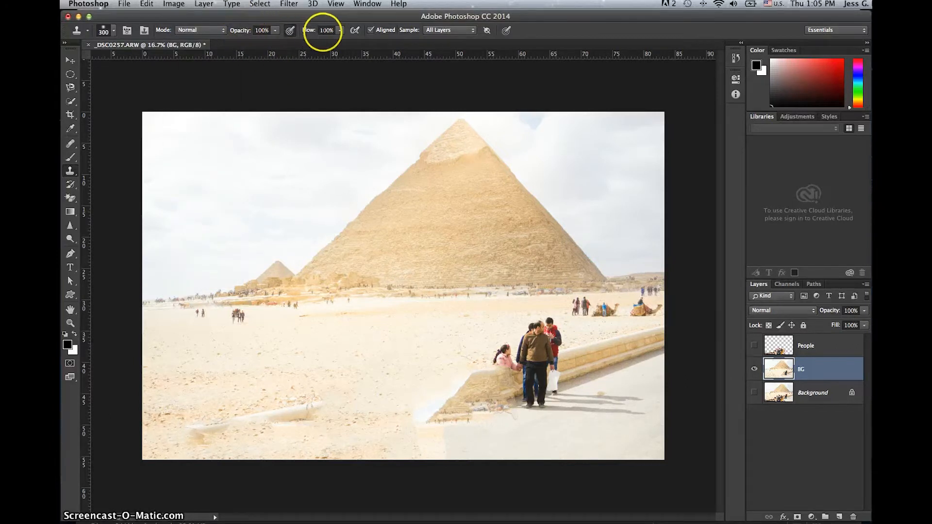
{"action": "left_click", "coordinate": [451, 32]}
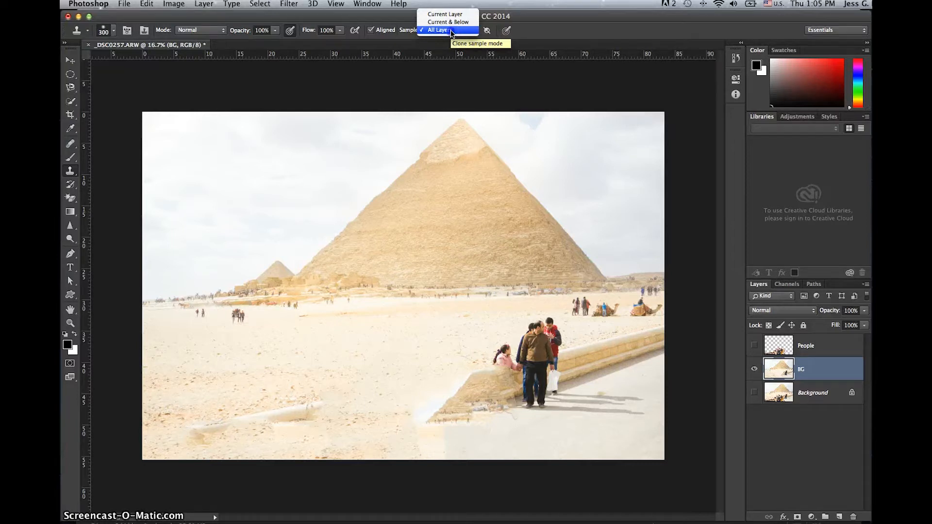
{"action": "left_click", "coordinate": [451, 32]}
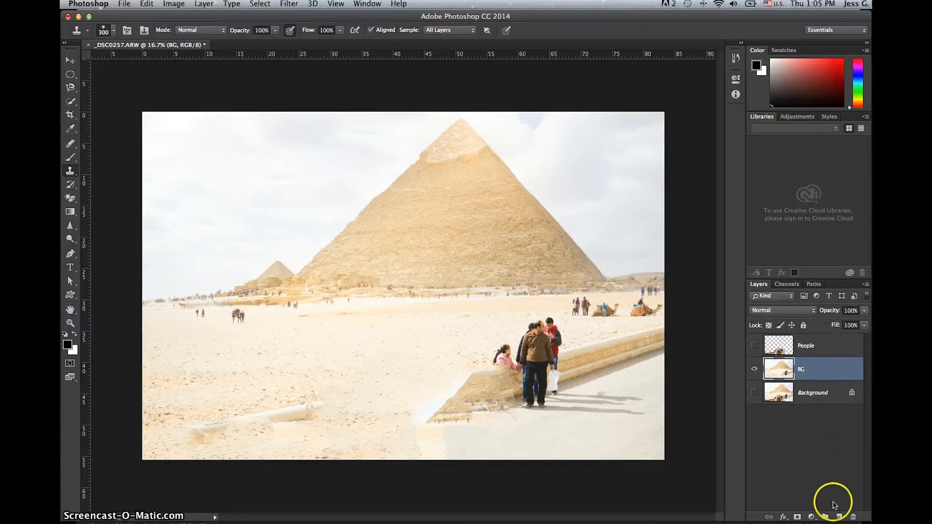
Step: Add an empty layer above BG and clone clean sand and pavement over the flaws left by the fill
{"action": "left_click", "coordinate": [866, 286]}
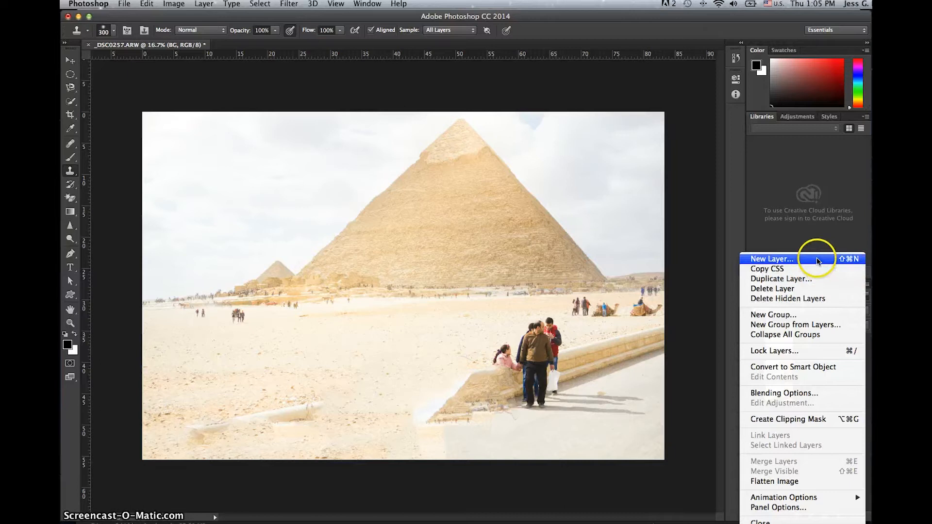
{"action": "left_click", "coordinate": [832, 244]}
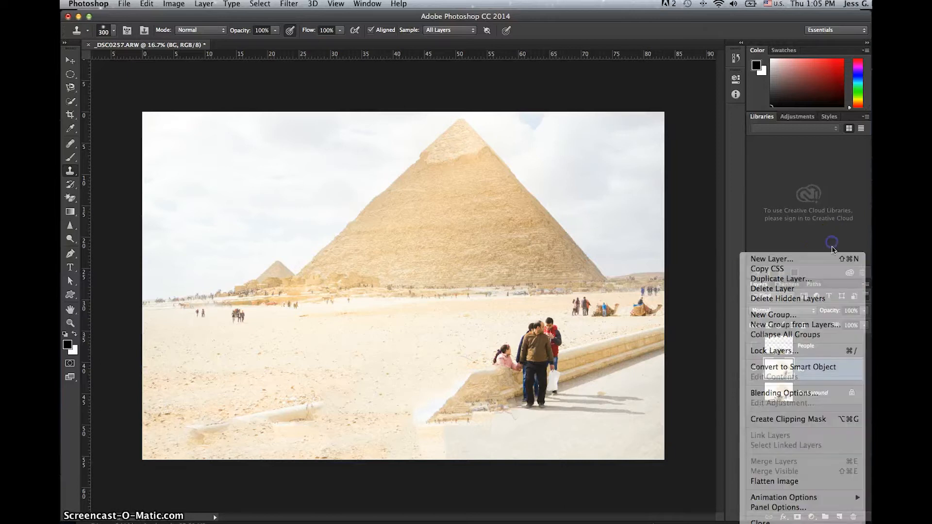
{"action": "left_click", "coordinate": [839, 516]}
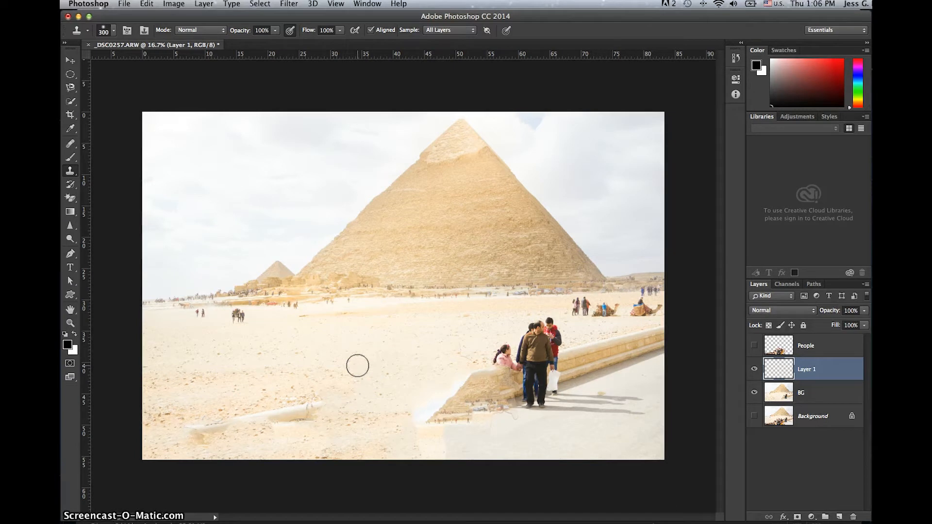
{"action": "left_click", "coordinate": [347, 336], "text": "alt"}
{"action": "mouse_move", "coordinate": [358, 354]}
{"action": "left_mouse_down"}
{"action": "mouse_move", "coordinate": [466, 347]}
{"action": "mouse_move", "coordinate": [407, 369]}
{"action": "mouse_move", "coordinate": [430, 361]}
{"action": "mouse_move", "coordinate": [395, 360]}
{"action": "mouse_move", "coordinate": [455, 358]}
{"action": "mouse_move", "coordinate": [440, 342]}
{"action": "mouse_move", "coordinate": [370, 336]}
{"action": "left_mouse_up"}
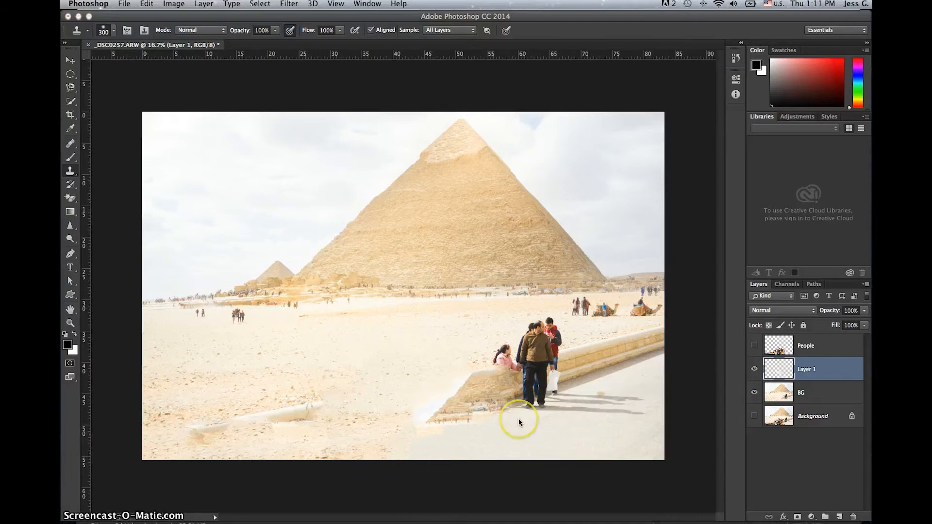
Step: Isolate the cloning layer and try a reduced layer opacity on its strokes
{"action": "left_click", "coordinate": [756, 370], "text": "alt"}
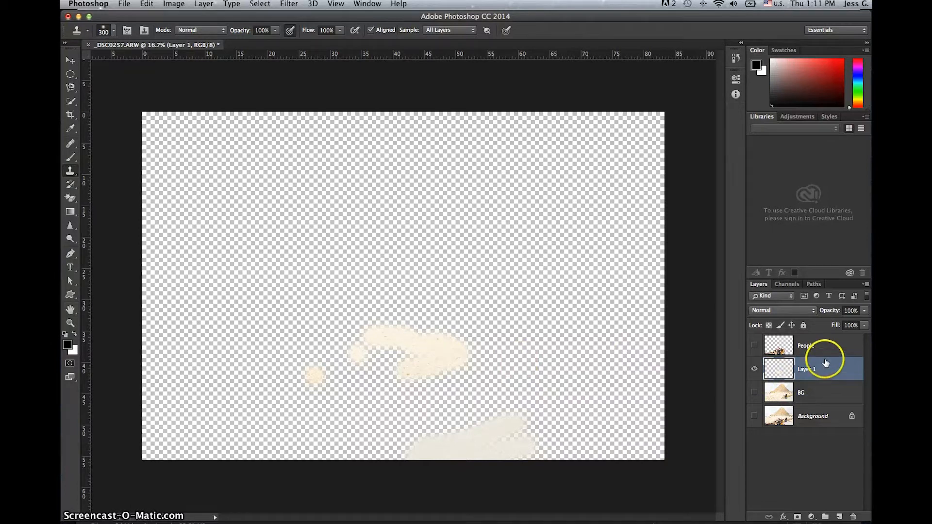
{"action": "left_click", "coordinate": [829, 311]}
{"action": "left_click_drag", "start_coordinate": [826, 313], "coordinate": [822, 312]}
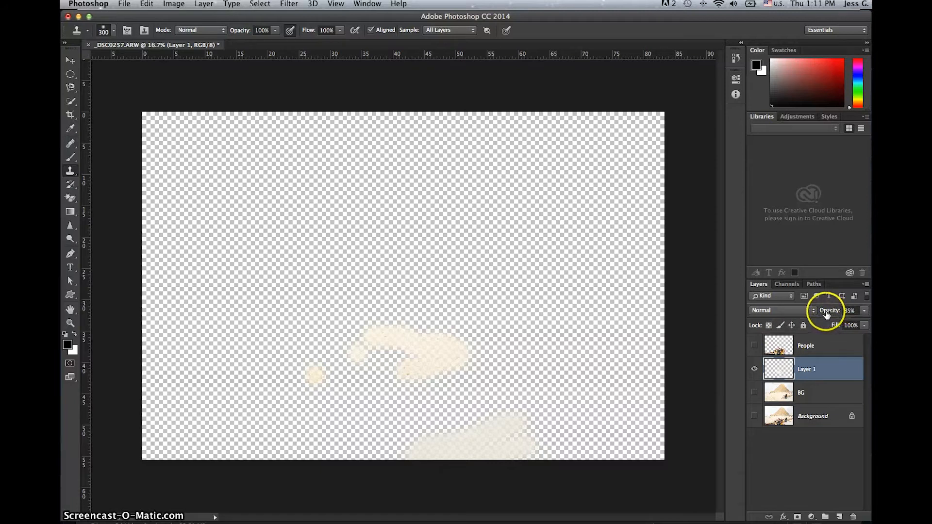
{"action": "left_click", "coordinate": [827, 314]}
{"action": "left_click_drag", "start_coordinate": [827, 314], "coordinate": [867, 316]}
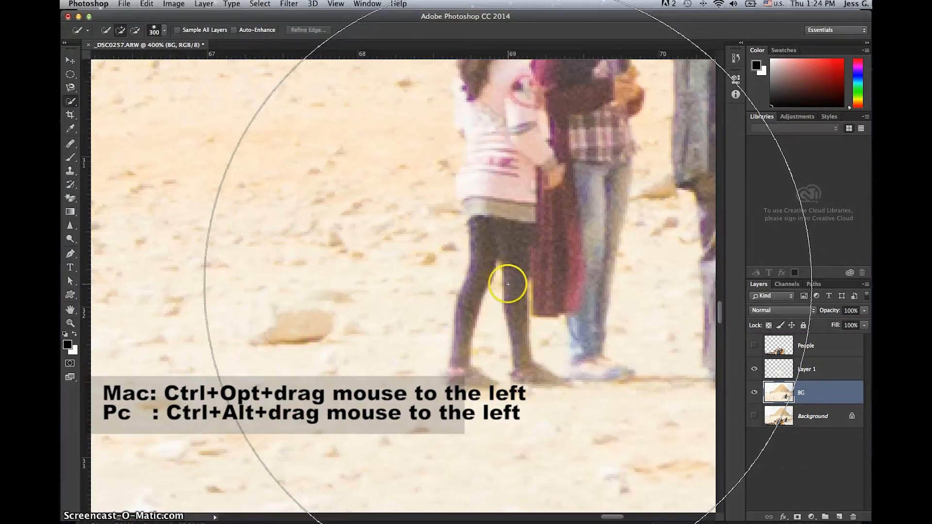
Step: Shrink the Quick Selection brush to 5 and select the legs of the distant girl in the striped top on the BG layer
{"action": "mouse_move", "coordinate": [508, 281]}
{"action": "left_mouse_down"}
{"action": "mouse_move", "coordinate": [339, 313]}
{"action": "mouse_move", "coordinate": [354, 310]}
{"action": "left_mouse_up"}
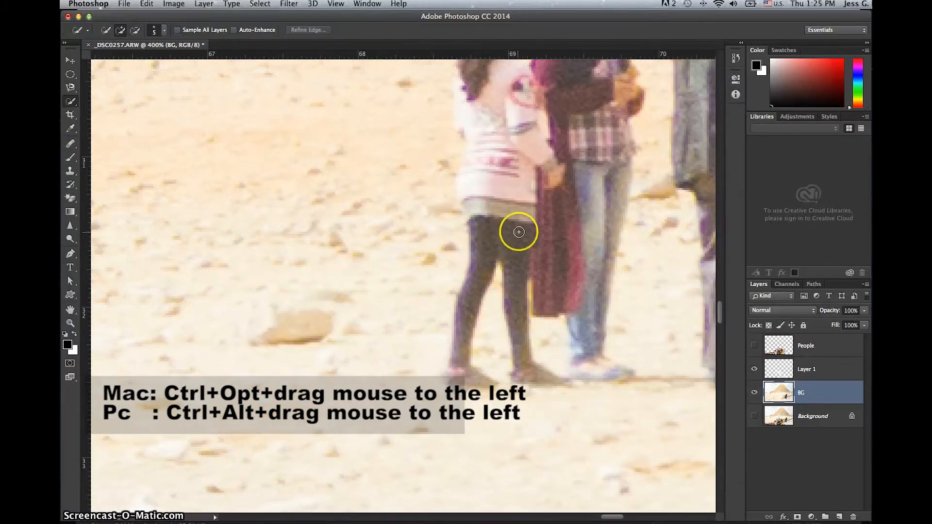
{"action": "left_click", "coordinate": [489, 228]}
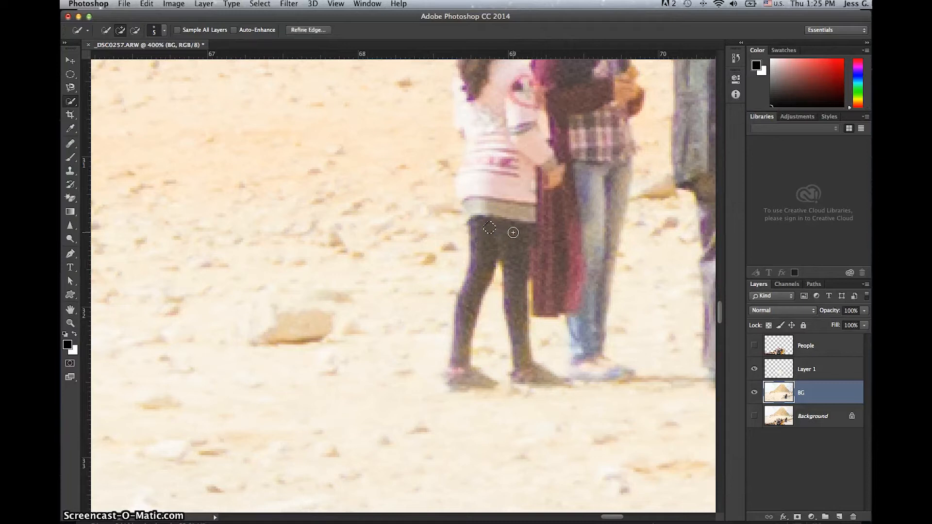
{"action": "mouse_move", "coordinate": [508, 233]}
{"action": "left_mouse_down"}
{"action": "mouse_move", "coordinate": [483, 225]}
{"action": "mouse_move", "coordinate": [472, 233]}
{"action": "left_mouse_up"}
{"action": "mouse_move", "coordinate": [473, 269]}
{"action": "left_mouse_down"}
{"action": "mouse_move", "coordinate": [465, 330]}
{"action": "mouse_move", "coordinate": [578, 381]}
{"action": "left_mouse_up"}
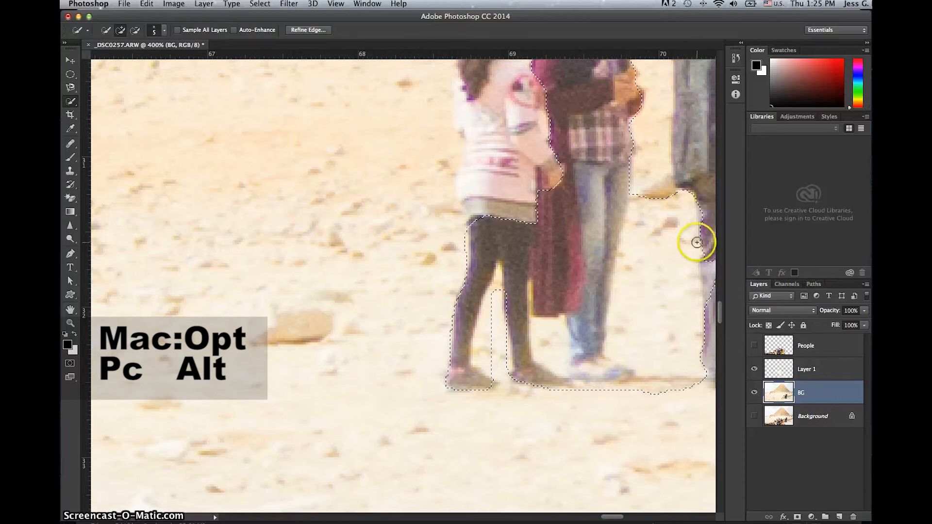
Step: Subtract the surrounding sand and the neighbouring woman's clothing from the leg selection
{"action": "key", "text": "alt"}
{"action": "mouse_move", "coordinate": [696, 367]}
{"action": "left_mouse_down"}
{"action": "mouse_move", "coordinate": [576, 363]}
{"action": "mouse_move", "coordinate": [541, 344]}
{"action": "mouse_move", "coordinate": [543, 184]}
{"action": "left_mouse_up"}
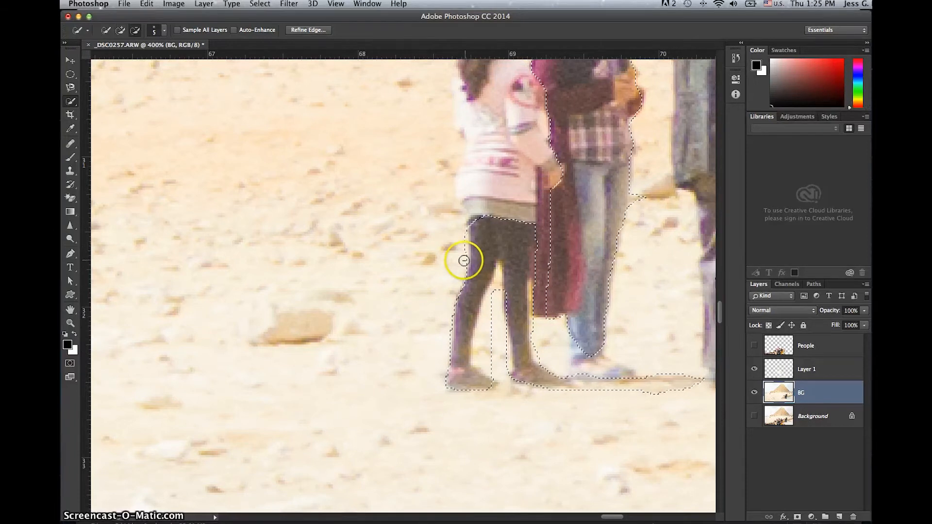
{"action": "key", "text": "alt"}
{"action": "left_click_drag", "start_coordinate": [463, 250], "coordinate": [461, 236]}
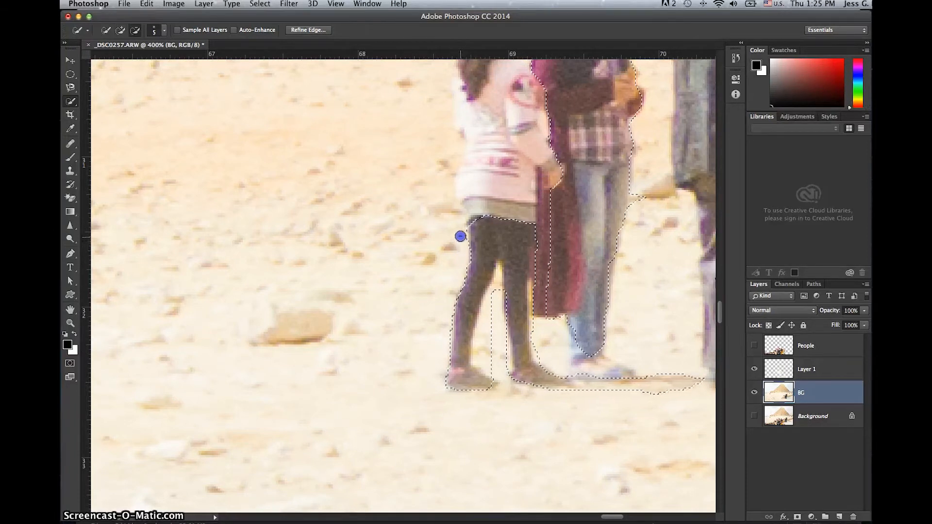
Step: Copy the selected legs from BG to a new layer and move them below the girl in pink beside the wall
{"action": "left_click", "coordinate": [818, 396]}
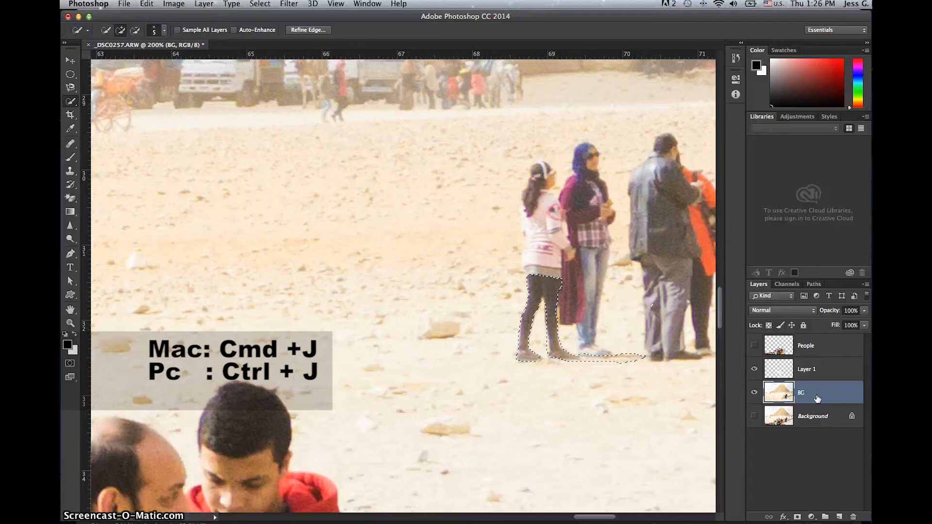
{"action": "key", "text": "super+j"}
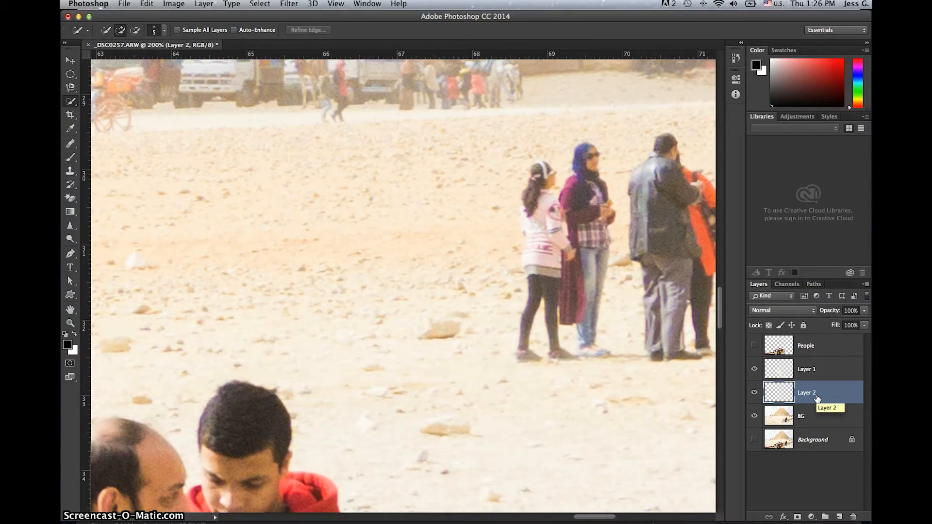
{"action": "key", "text": "v"}
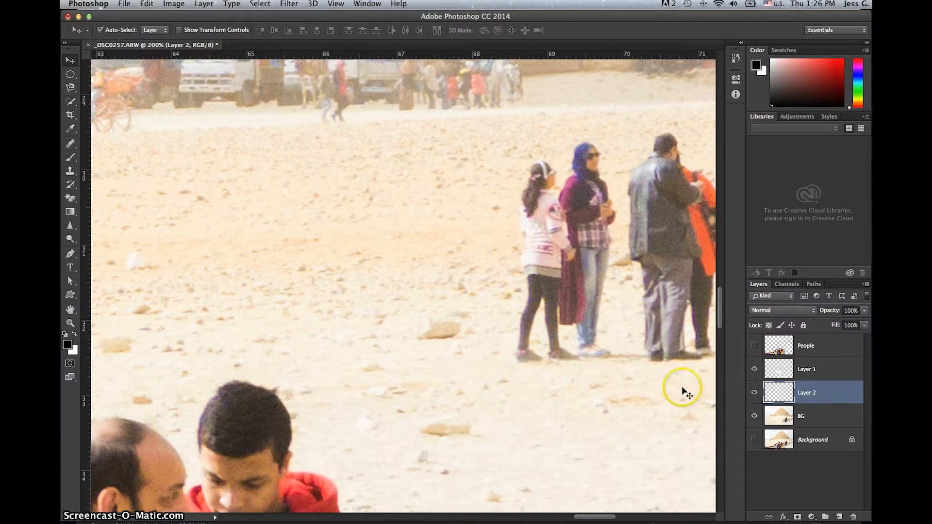
{"action": "left_click", "coordinate": [604, 394], "text": "alt"}
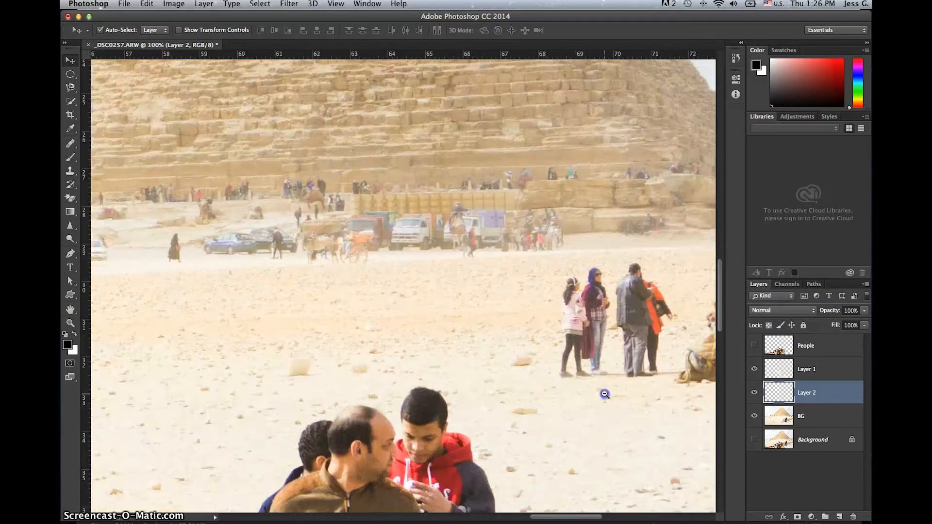
{"action": "left_click", "coordinate": [604, 394], "text": "alt"}
{"action": "left_click", "coordinate": [605, 394], "text": "alt"}
{"action": "left_click", "coordinate": [605, 394], "text": "alt"}
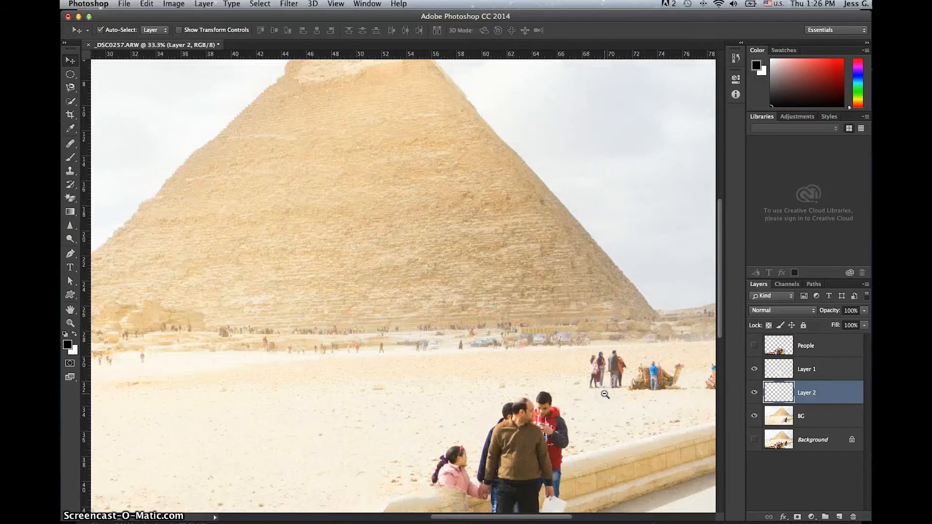
{"action": "left_click", "coordinate": [604, 394], "text": "alt"}
{"action": "left_click_drag", "start_coordinate": [594, 391], "coordinate": [490, 488]}
{"action": "left_click_drag", "start_coordinate": [514, 453], "coordinate": [517, 387]}
Step: Scale the copied legs to about 525%, rotate them about -4.2 degrees and align them under the girl in pink
{"action": "key", "text": "super+t"}
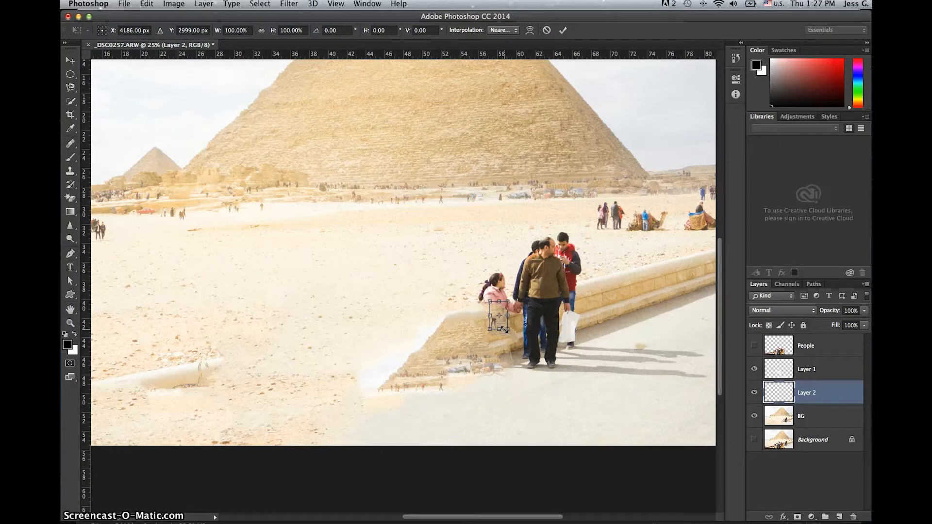
{"action": "left_click_drag", "start_coordinate": [505, 331], "coordinate": [563, 410]}
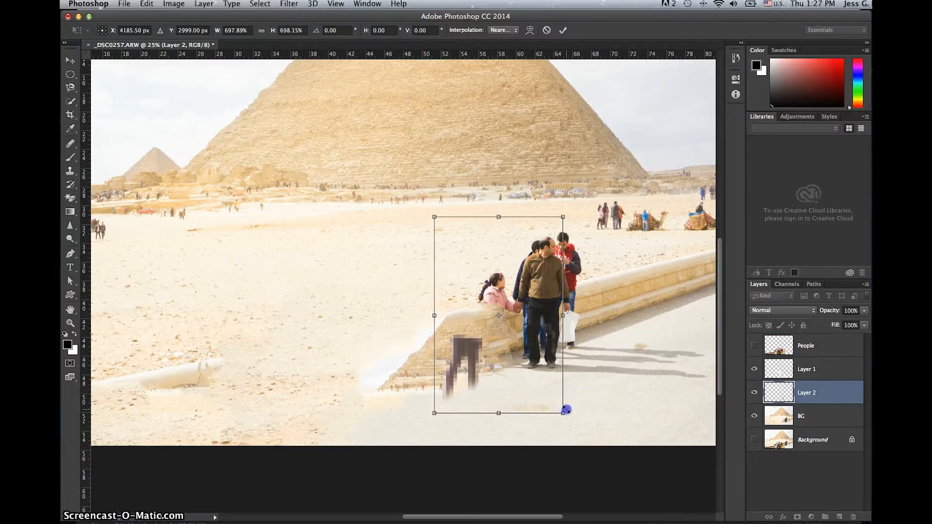
{"action": "left_click_drag", "start_coordinate": [474, 354], "coordinate": [502, 332]}
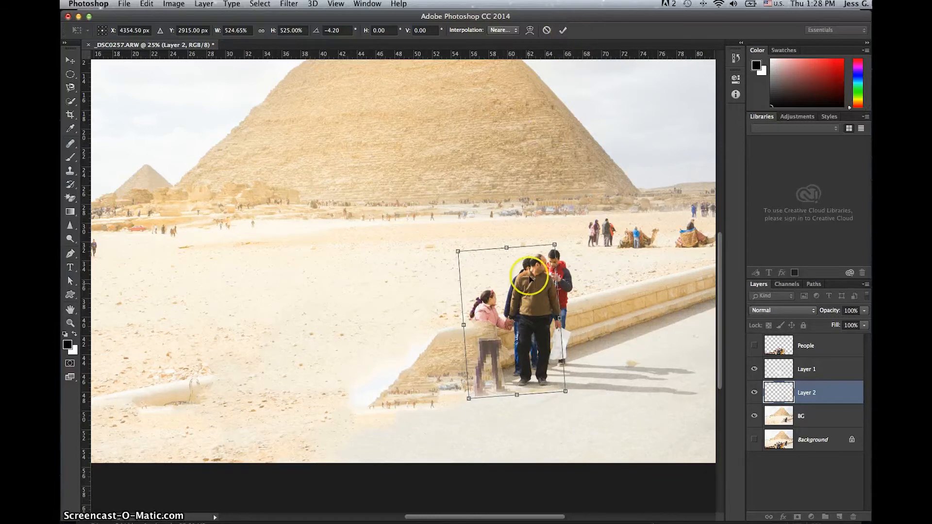
{"action": "double_click", "coordinate": [512, 287]}
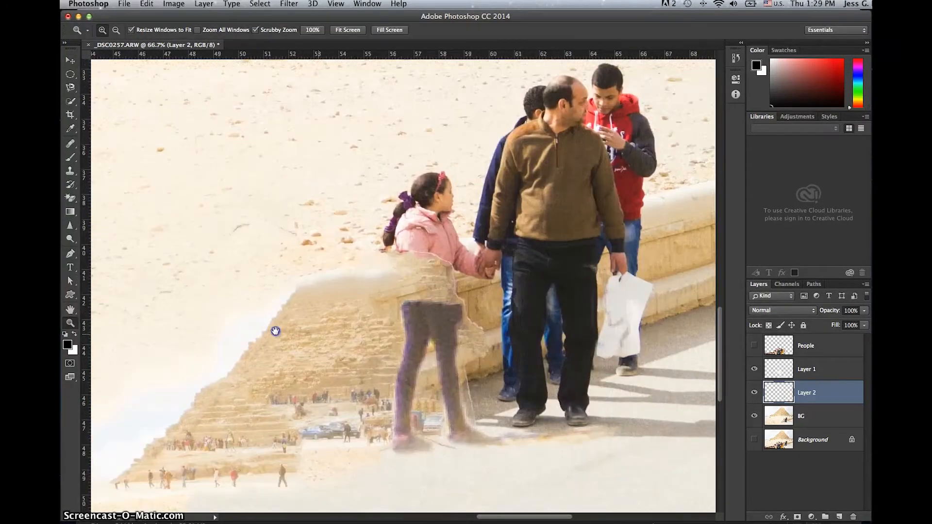
{"action": "left_click_drag", "start_coordinate": [321, 338], "coordinate": [276, 331]}
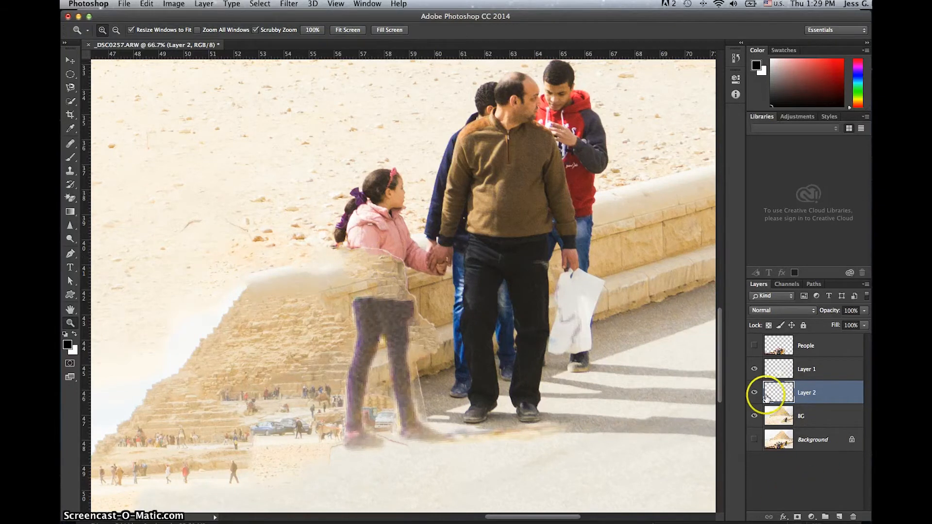
Step: Add a new empty layer directly above Layer 2
{"action": "left_click", "coordinate": [839, 517]}
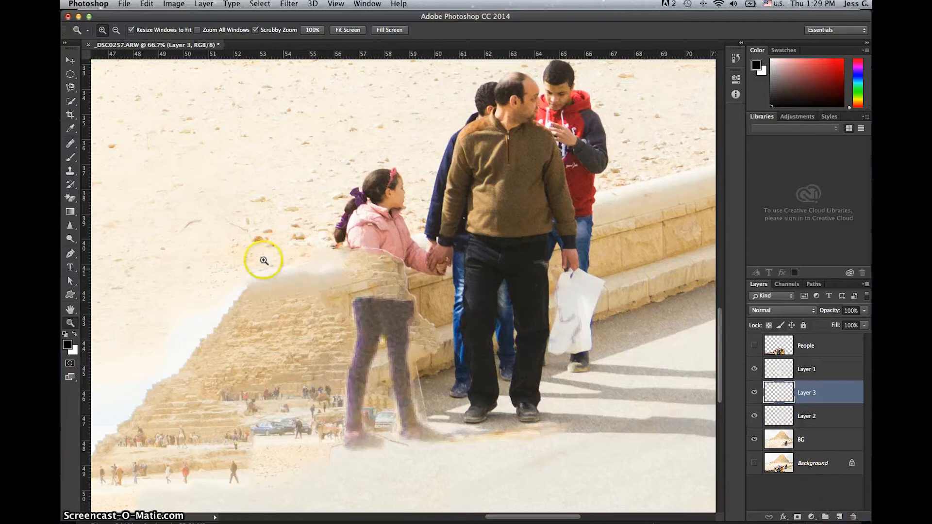
{"action": "left_click", "coordinate": [408, 344]}
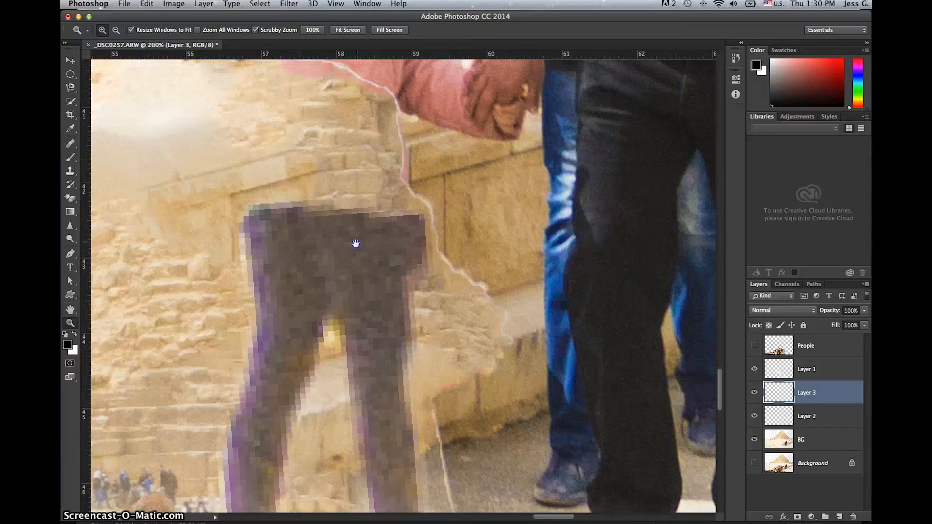
{"action": "left_click_drag", "start_coordinate": [354, 244], "coordinate": [387, 460]}
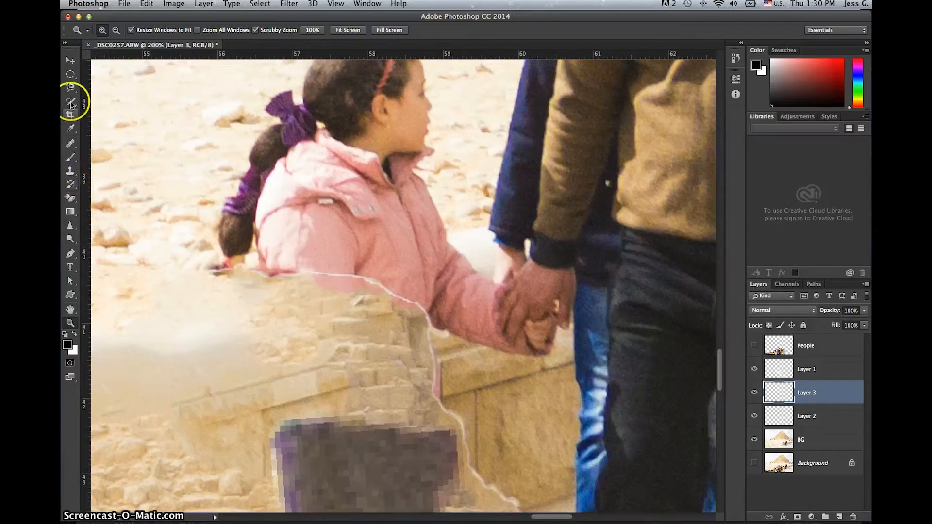
Step: Outline the upper sleeve of the girl's pink jacket, down to the torn edge, with the Lasso tool
{"action": "left_click", "coordinate": [70, 89]}
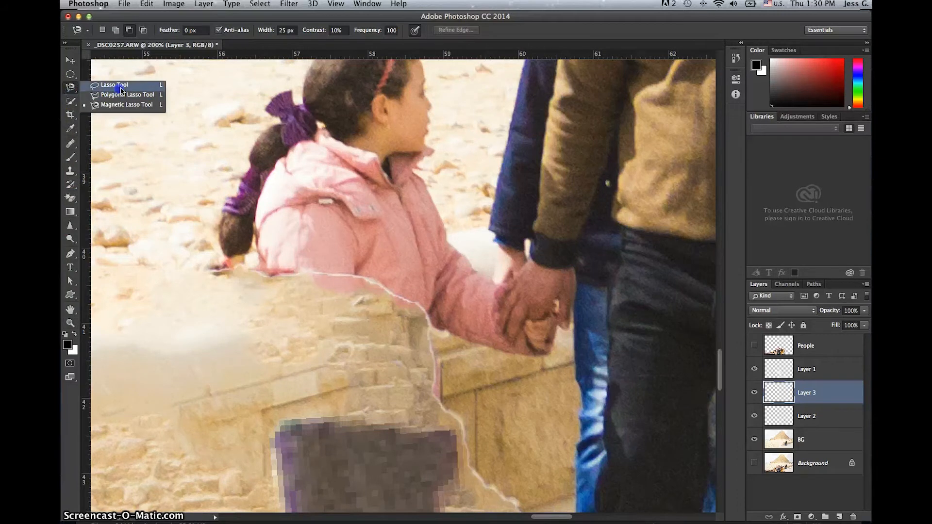
{"action": "left_click", "coordinate": [120, 90]}
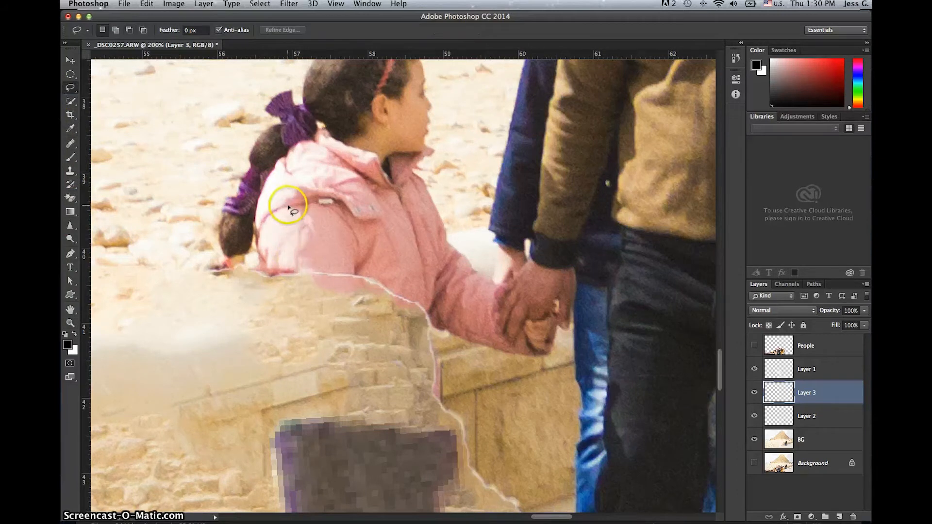
{"action": "mouse_move", "coordinate": [289, 207]}
{"action": "left_mouse_down"}
{"action": "mouse_move", "coordinate": [256, 247]}
{"action": "mouse_move", "coordinate": [263, 267]}
{"action": "mouse_move", "coordinate": [292, 270]}
{"action": "left_mouse_up"}
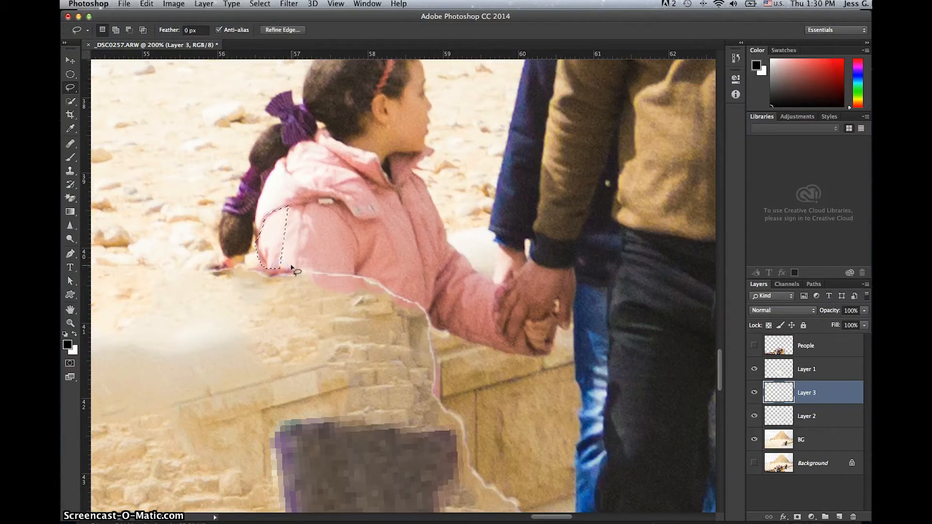
{"action": "key", "text": "super+d"}
{"action": "mouse_move", "coordinate": [280, 210]}
{"action": "left_mouse_down"}
{"action": "mouse_move", "coordinate": [259, 231]}
{"action": "mouse_move", "coordinate": [261, 268]}
{"action": "mouse_move", "coordinate": [336, 274]}
{"action": "left_mouse_up"}
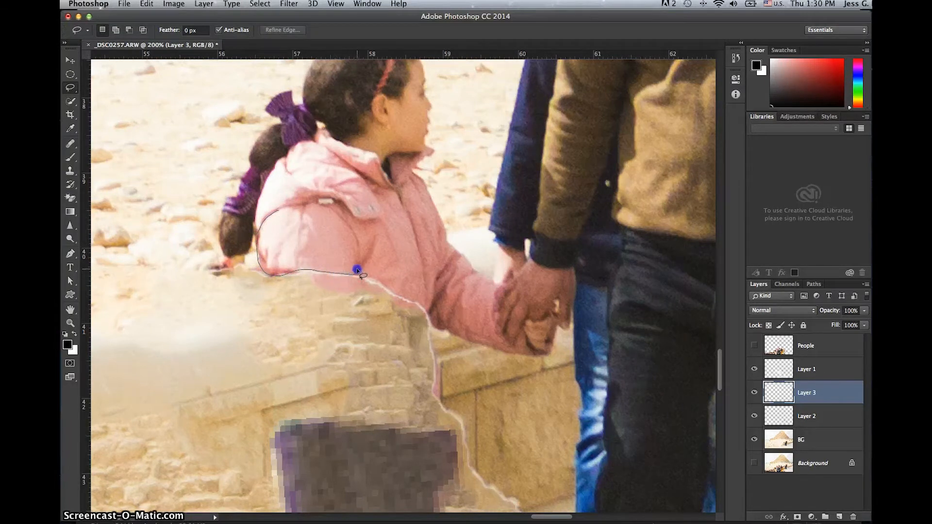
{"action": "mouse_move", "coordinate": [356, 245]}
{"action": "left_mouse_down"}
{"action": "mouse_move", "coordinate": [333, 216]}
{"action": "mouse_move", "coordinate": [274, 210]}
{"action": "left_mouse_up"}
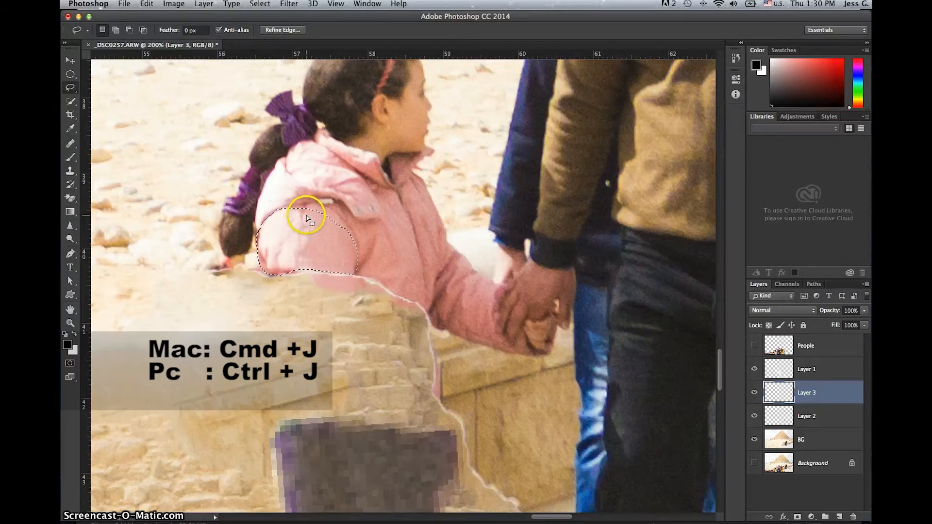
Step: Copy the selected sleeve area from the BG layer to a new layer and duplicate that layer
{"action": "key", "text": "super+j"}
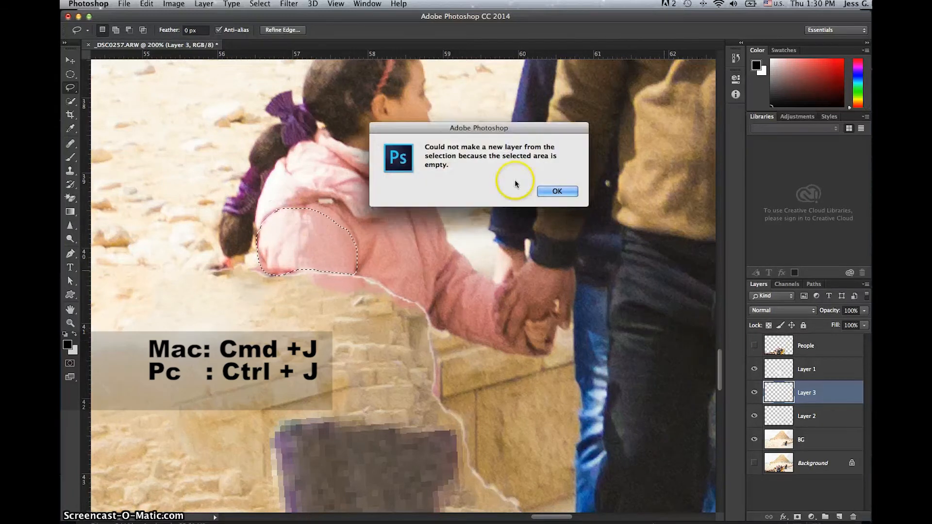
{"action": "left_click", "coordinate": [558, 189]}
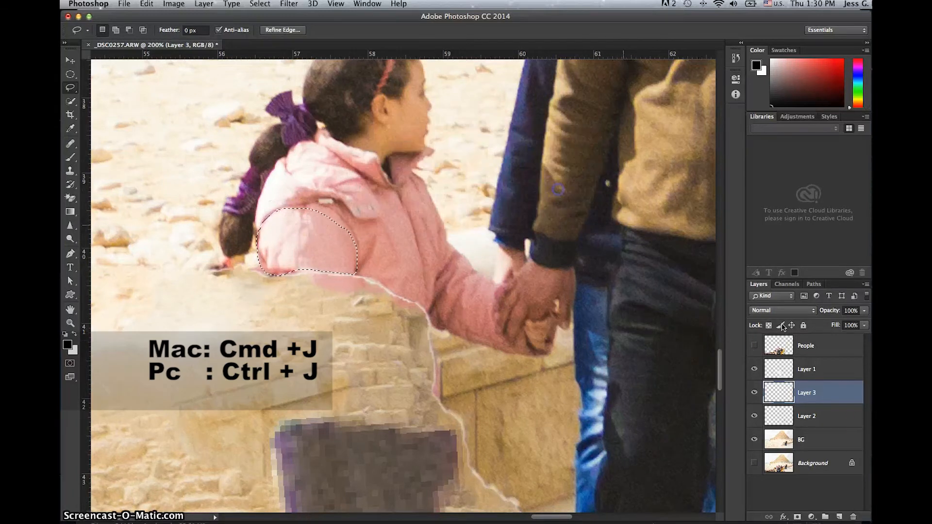
{"action": "left_click", "coordinate": [818, 443]}
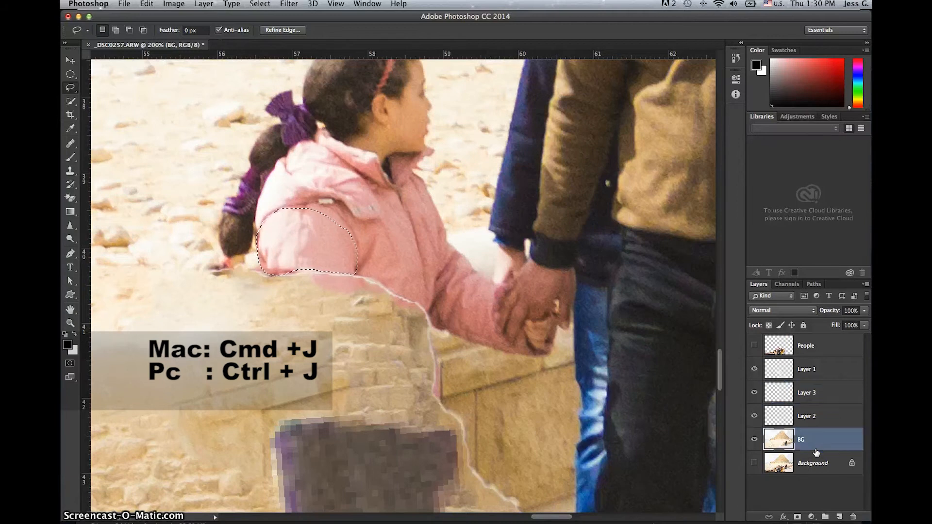
{"action": "key", "text": "super+j"}
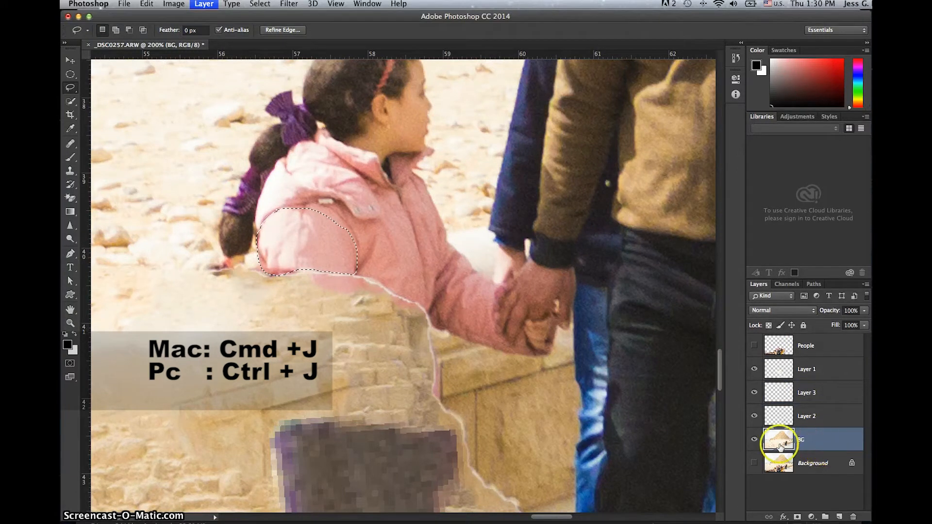
{"action": "key", "text": "super+j"}
{"action": "key", "text": "super+j"}
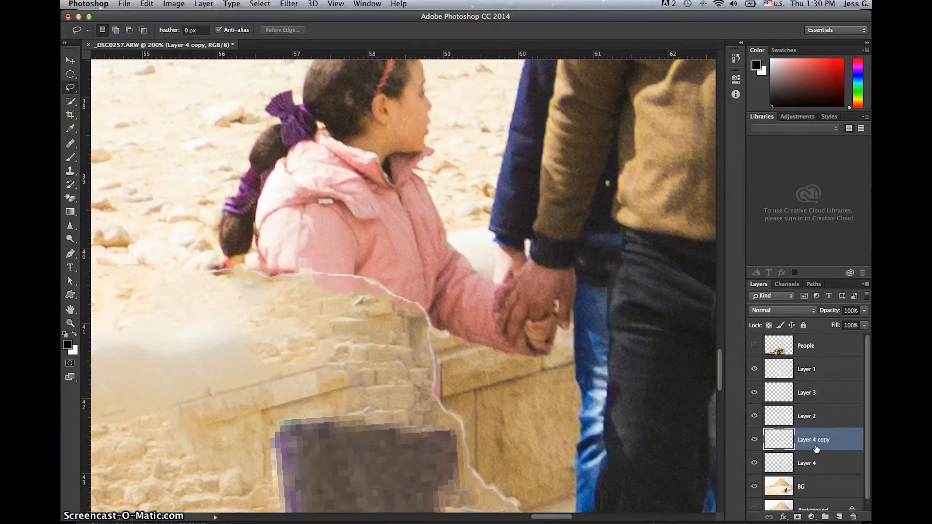
Step: Move the duplicated sleeve patch below the girl's jacket above the legs and rotate it about -58 degrees
{"action": "key", "text": "v"}
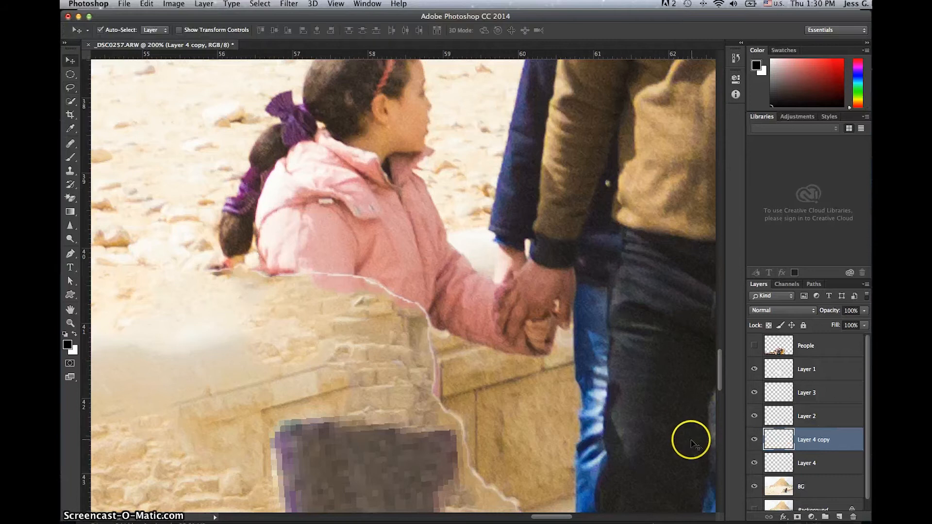
{"action": "left_click_drag", "start_coordinate": [306, 243], "coordinate": [365, 368]}
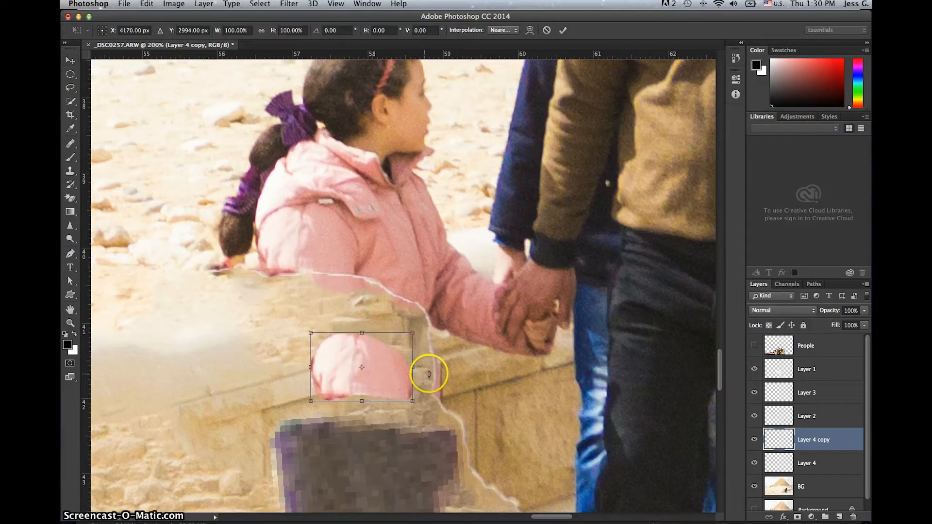
{"action": "left_click_drag", "start_coordinate": [440, 374], "coordinate": [405, 326]}
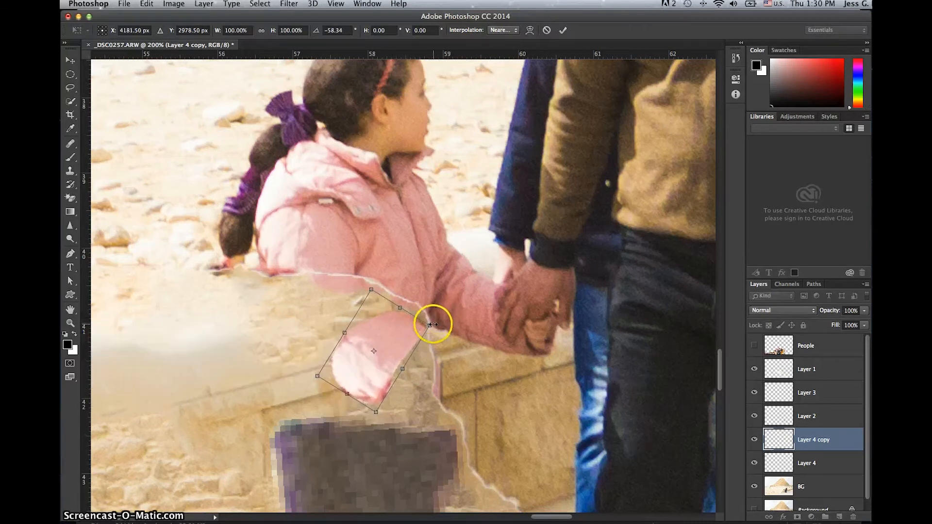
Step: Taper the lower end of the sleeve patch with a Perspective transform of about -14 degrees and apply it
{"action": "right_click", "coordinate": [412, 335]}
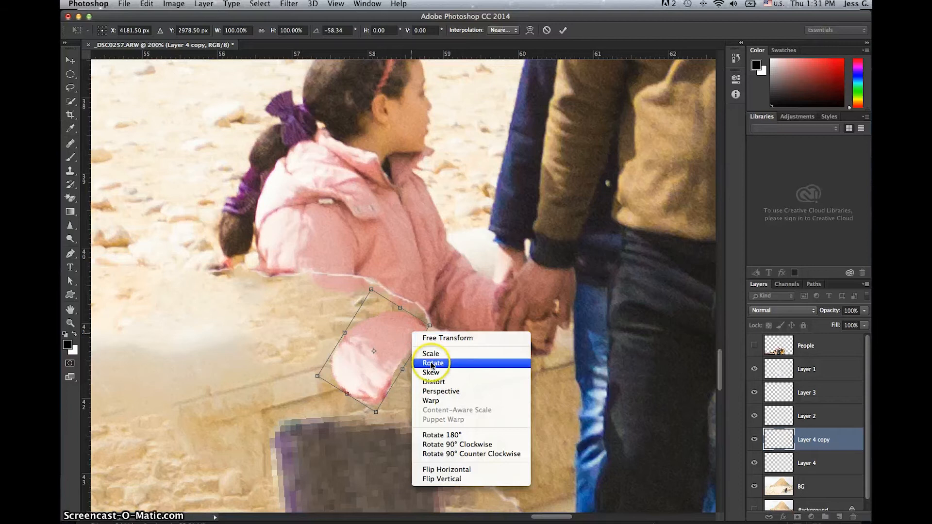
{"action": "left_click", "coordinate": [440, 384]}
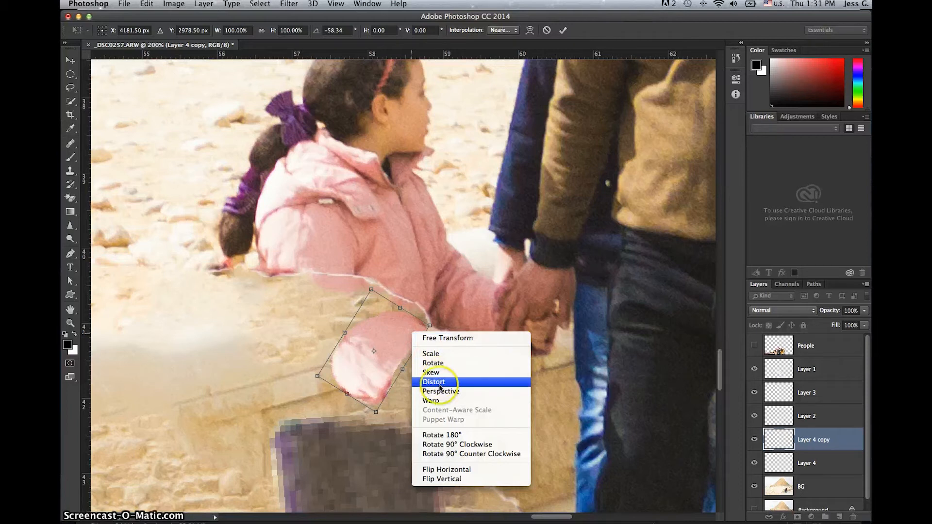
{"action": "left_click", "coordinate": [440, 391]}
{"action": "left_click_drag", "start_coordinate": [430, 325], "coordinate": [417, 340]}
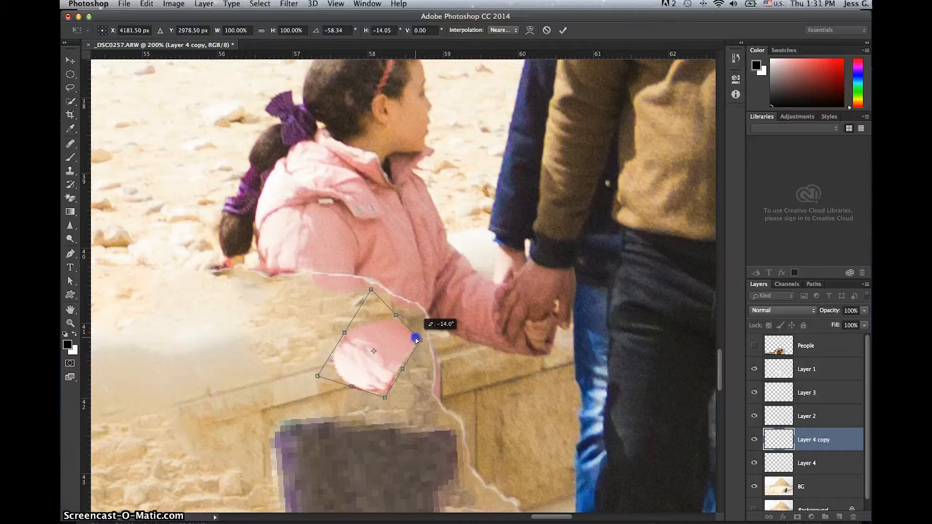
{"action": "key", "text": "Return"}
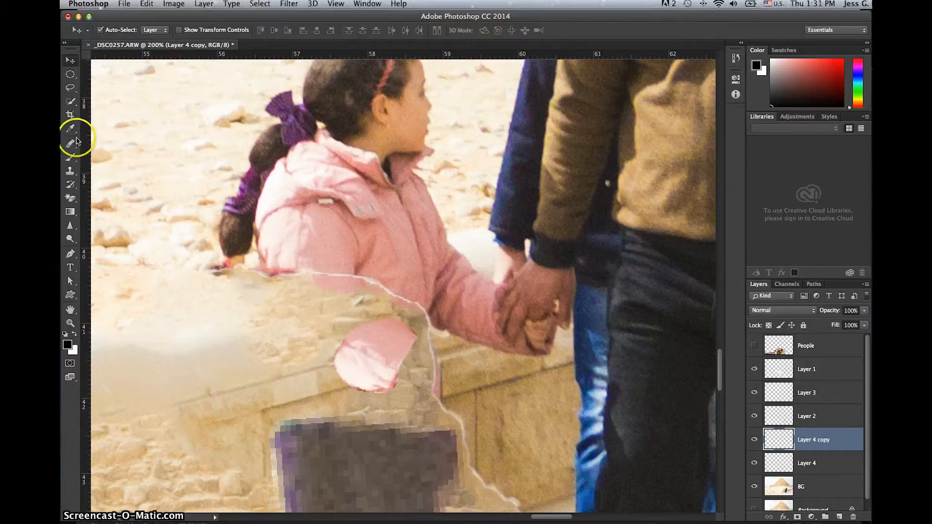
Step: Shrink the Clone Stamp brush to 43 and clone pink jacket fabric over the gap between the sleeve and the patch
{"action": "left_click", "coordinate": [70, 172]}
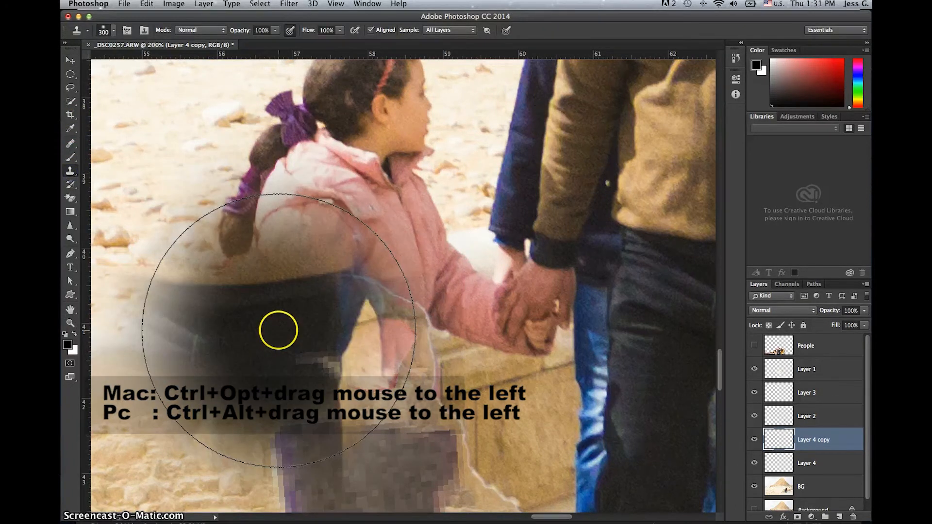
{"action": "left_click_drag", "start_coordinate": [277, 328], "coordinate": [163, 339]}
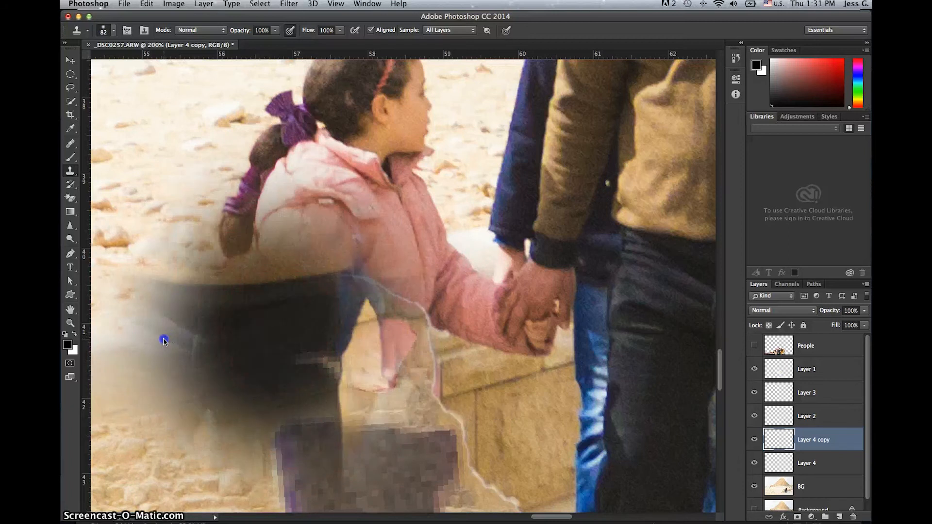
{"action": "left_click_drag", "start_coordinate": [326, 272], "coordinate": [306, 277]}
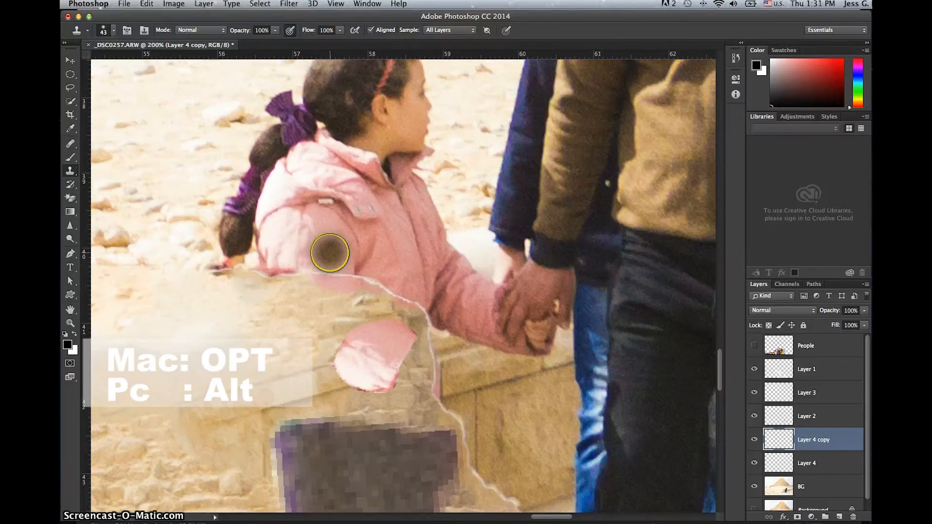
{"action": "left_click", "coordinate": [332, 252], "text": "alt"}
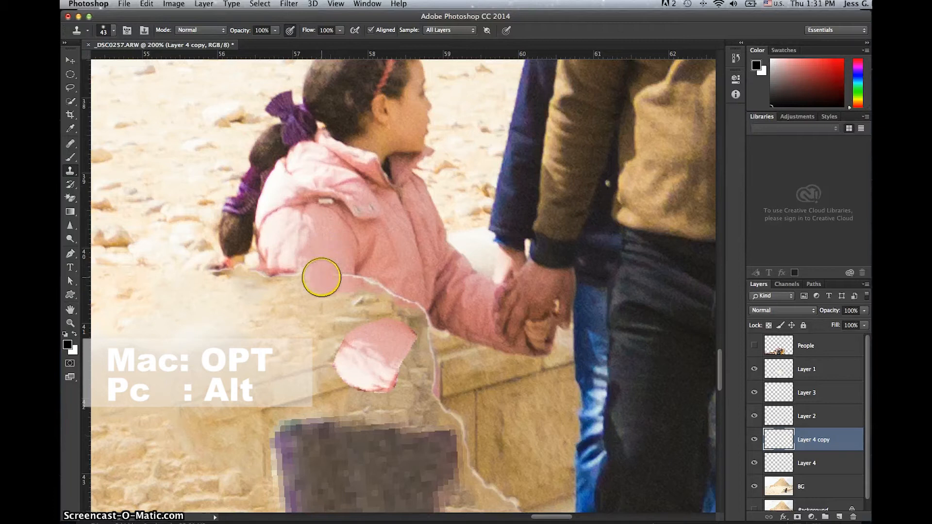
{"action": "left_click_drag", "start_coordinate": [319, 277], "coordinate": [343, 319]}
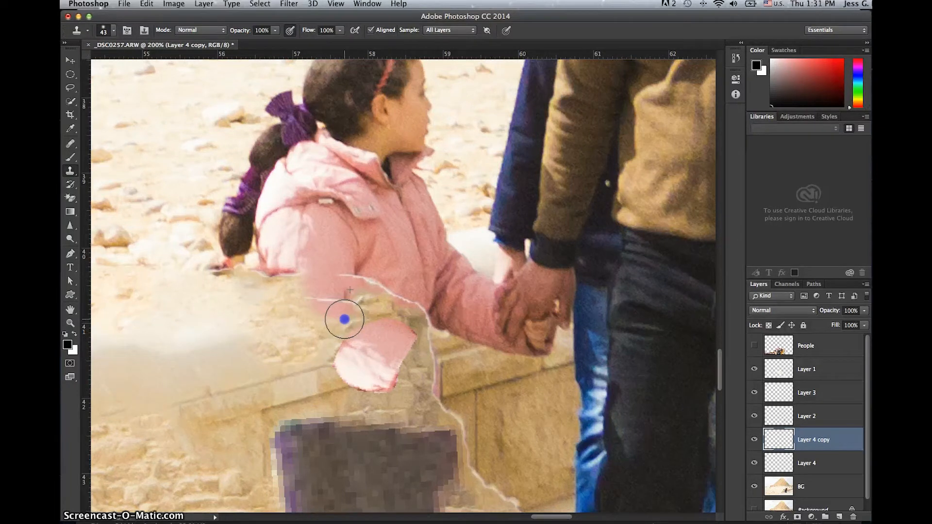
{"action": "mouse_move", "coordinate": [340, 272]}
{"action": "left_mouse_down"}
{"action": "mouse_move", "coordinate": [327, 291]}
{"action": "mouse_move", "coordinate": [329, 270]}
{"action": "mouse_move", "coordinate": [323, 294]}
{"action": "mouse_move", "coordinate": [336, 296]}
{"action": "mouse_move", "coordinate": [331, 278]}
{"action": "mouse_move", "coordinate": [356, 319]}
{"action": "mouse_move", "coordinate": [397, 327]}
{"action": "mouse_move", "coordinate": [381, 311]}
{"action": "left_mouse_up"}
{"action": "left_click", "coordinate": [335, 276], "text": "alt"}
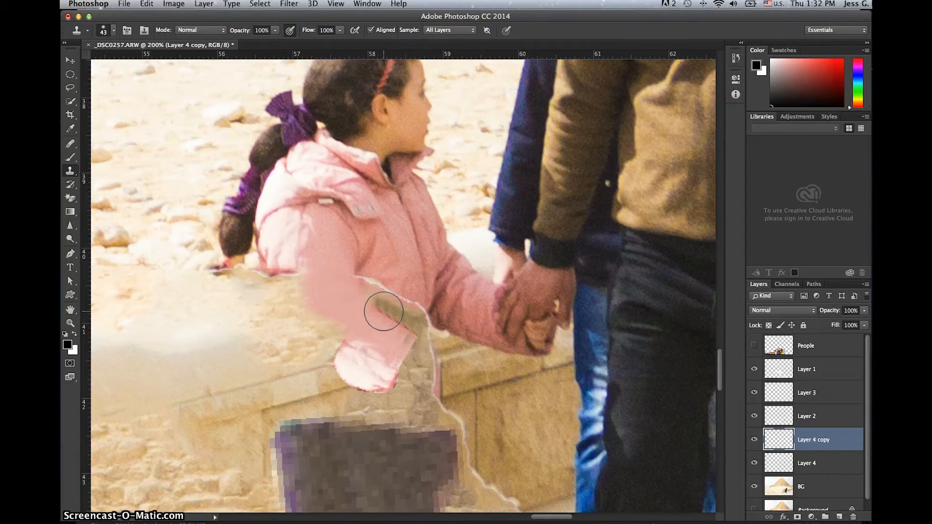
{"action": "mouse_move", "coordinate": [383, 311]}
{"action": "left_mouse_down"}
{"action": "mouse_move", "coordinate": [360, 388]}
{"action": "mouse_move", "coordinate": [342, 379]}
{"action": "left_mouse_up"}
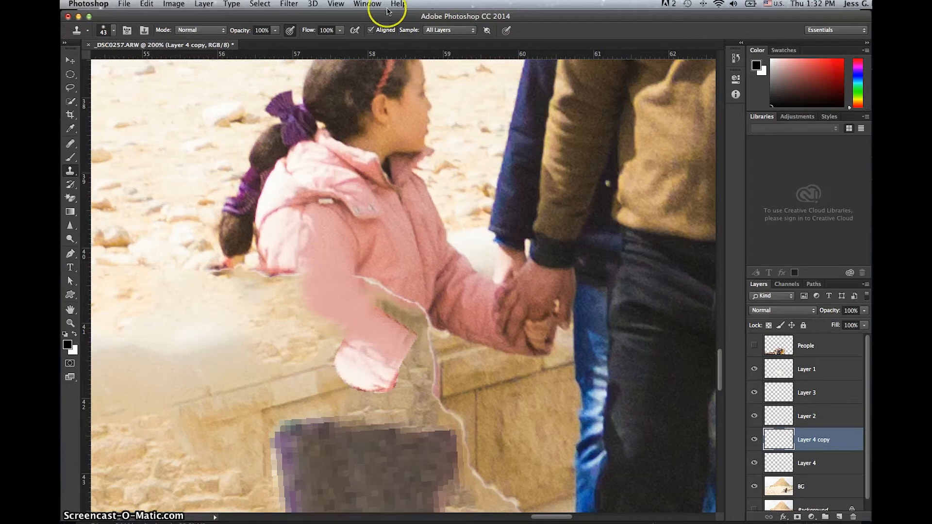
Step: Set the clone source rotation to 8.5 degrees and stamp along the lower outer edge of the sleeve patch
{"action": "left_click", "coordinate": [368, 4]}
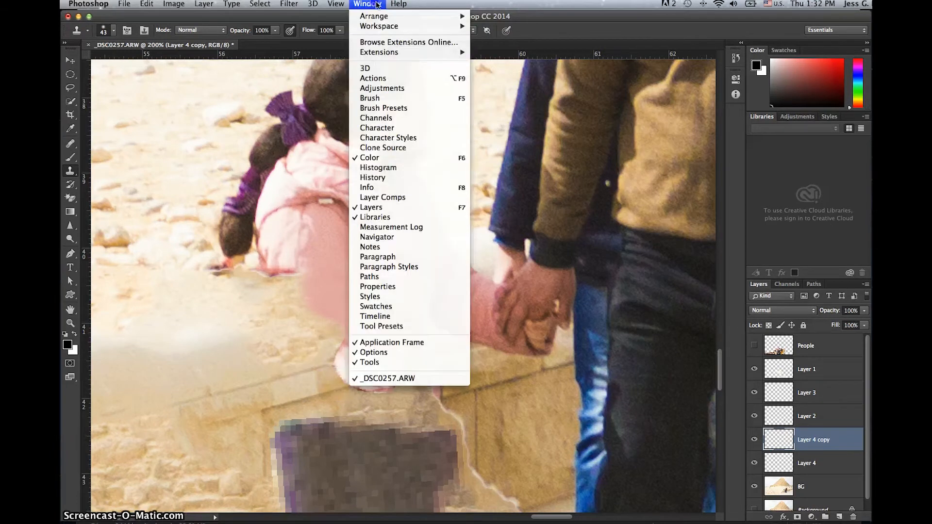
{"action": "left_click", "coordinate": [391, 147]}
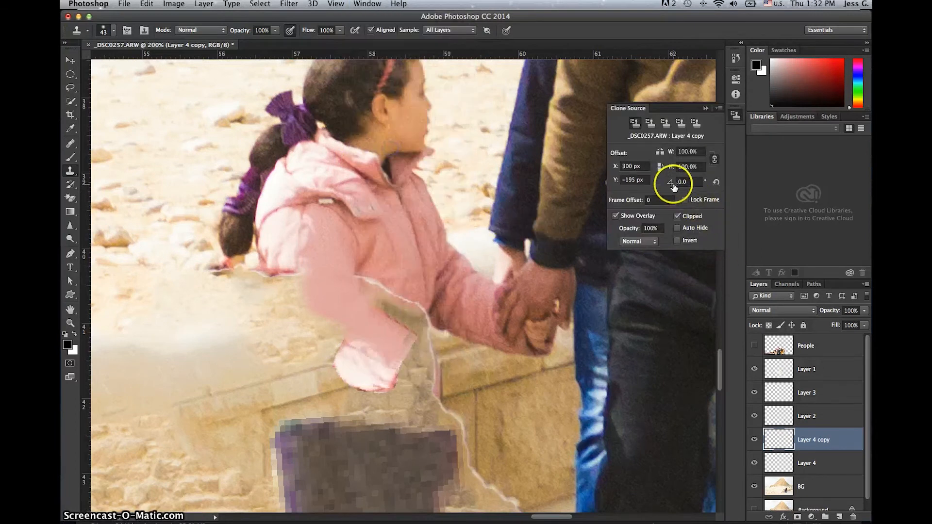
{"action": "left_click_drag", "start_coordinate": [671, 183], "coordinate": [706, 184]}
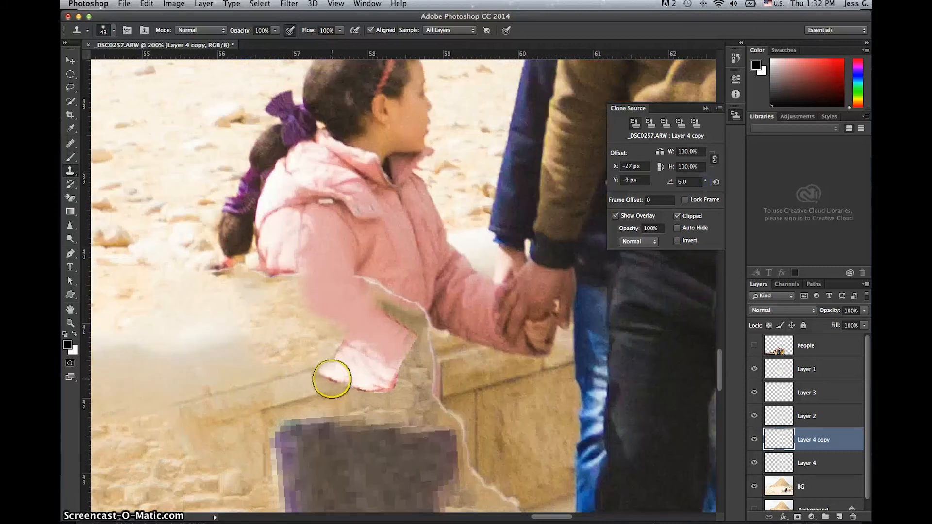
{"action": "left_click", "coordinate": [684, 183]}
{"action": "type", "text": "8.5"}
{"action": "key", "text": "Return"}
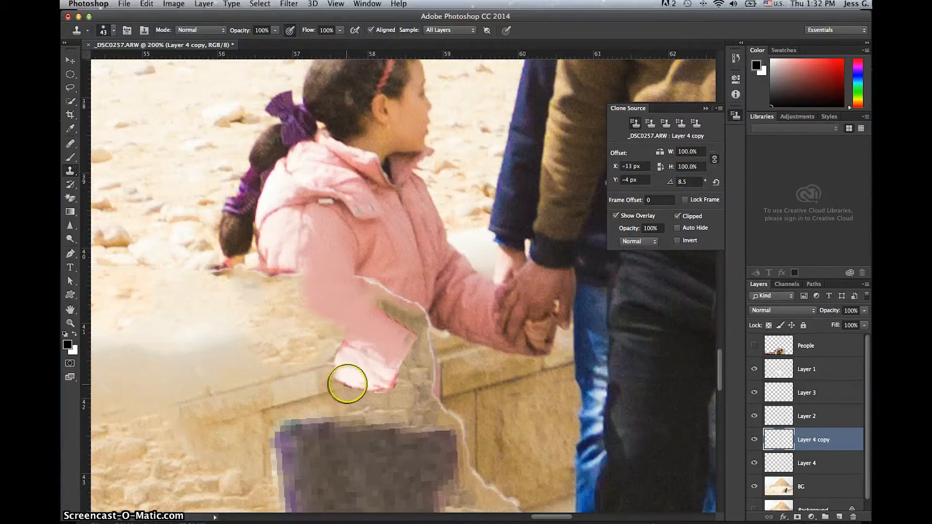
{"action": "left_click", "coordinate": [347, 383]}
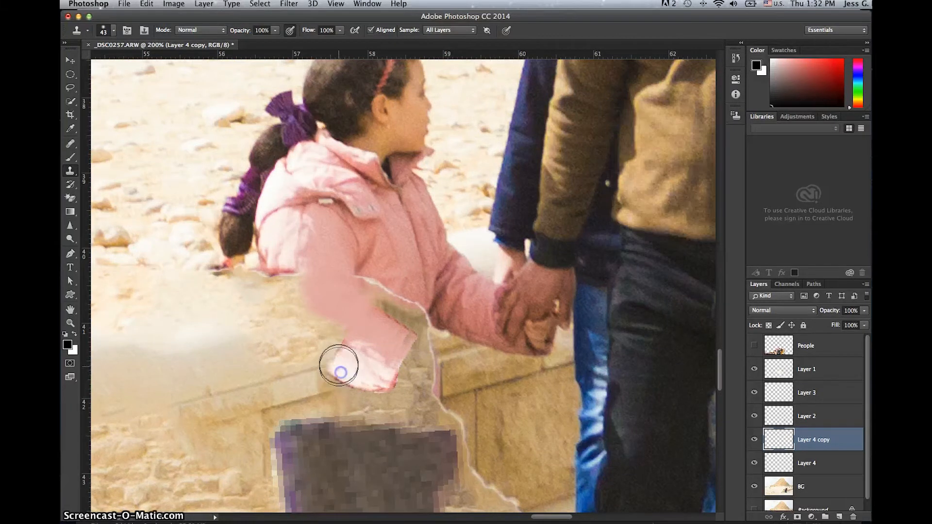
{"action": "left_click", "coordinate": [339, 364]}
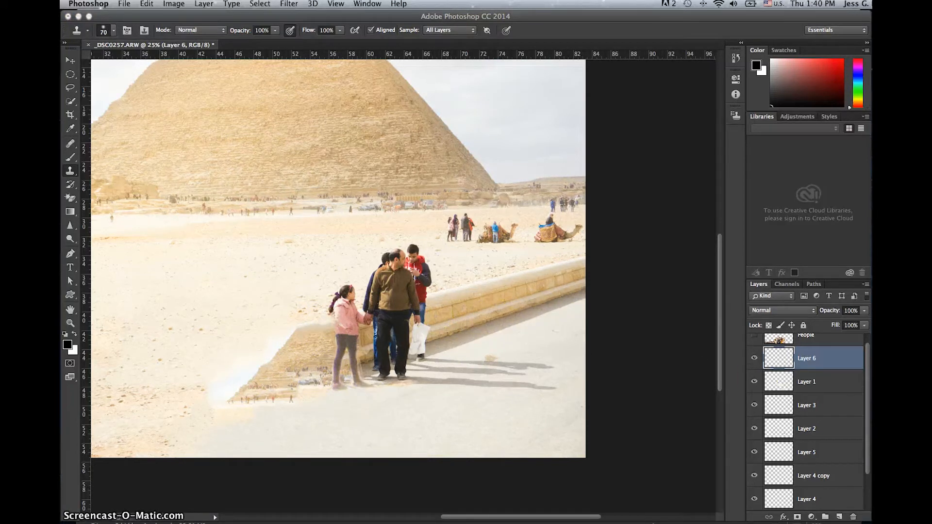
Step: Copy a polygonal selection of the stone wall beside the standing people from the BG layer onto a new layer
{"action": "left_click_drag", "start_coordinate": [869, 386], "coordinate": [867, 412]}
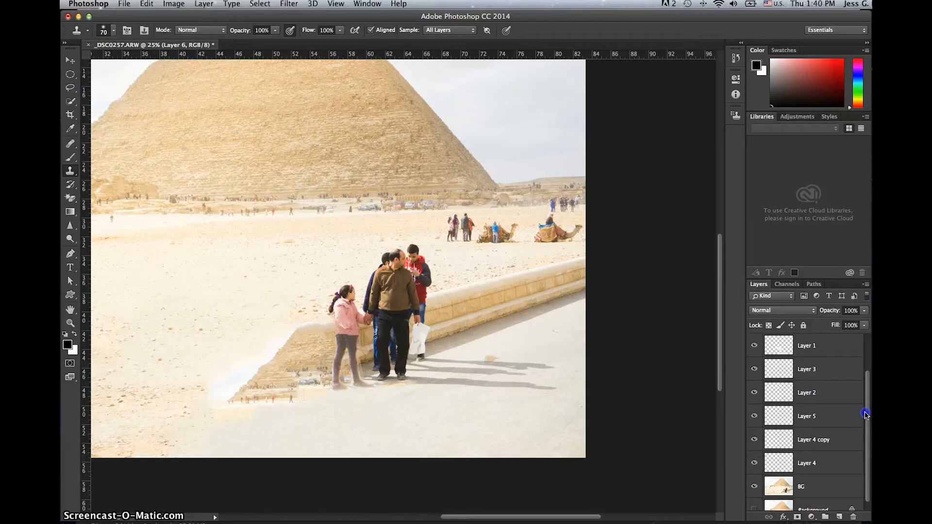
{"action": "left_click", "coordinate": [832, 483]}
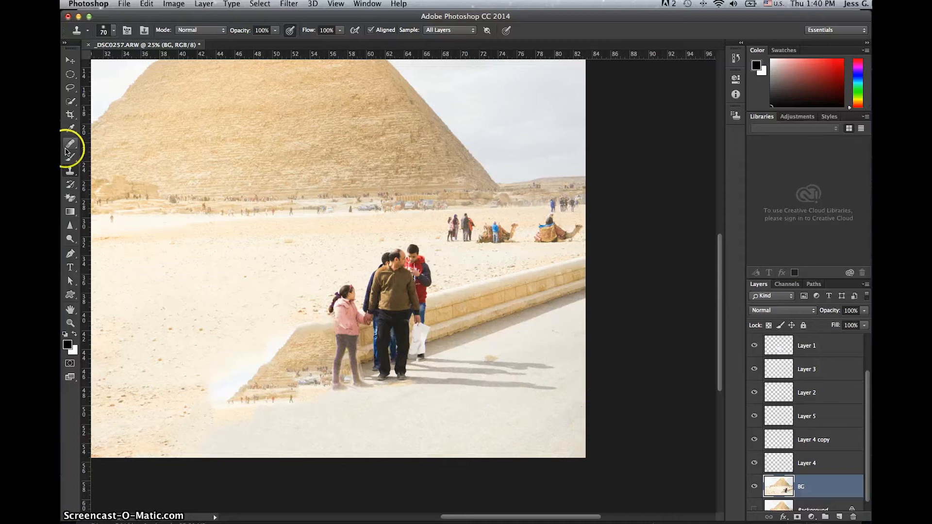
{"action": "left_click", "coordinate": [70, 89]}
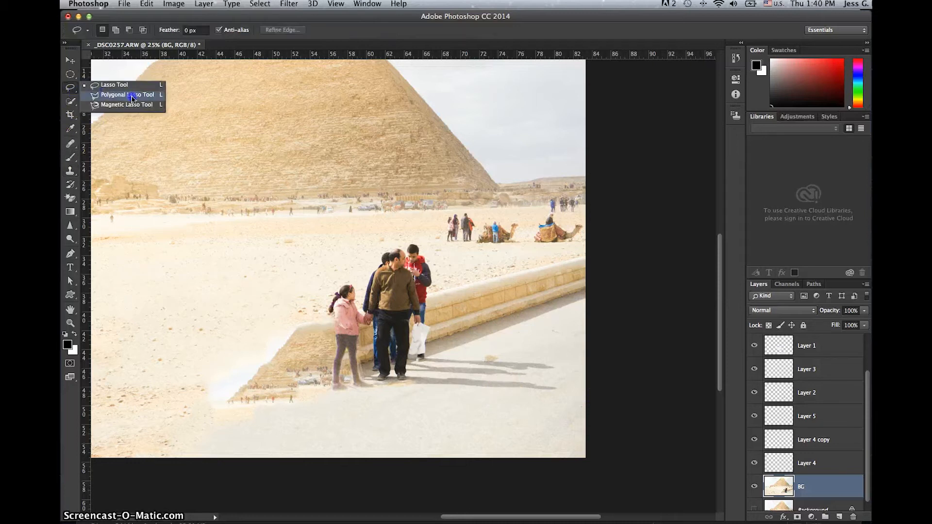
{"action": "left_click", "coordinate": [132, 96]}
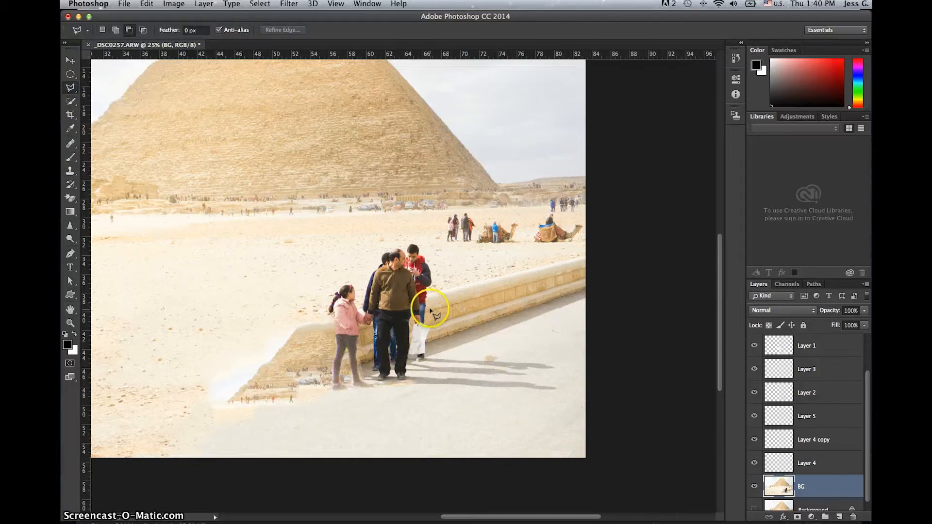
{"action": "scroll", "coordinate": [430, 304], "scroll_direction": "right", "scroll_amount": 1}
{"action": "scroll", "coordinate": [437, 287], "scroll_direction": "right", "scroll_amount": 4}
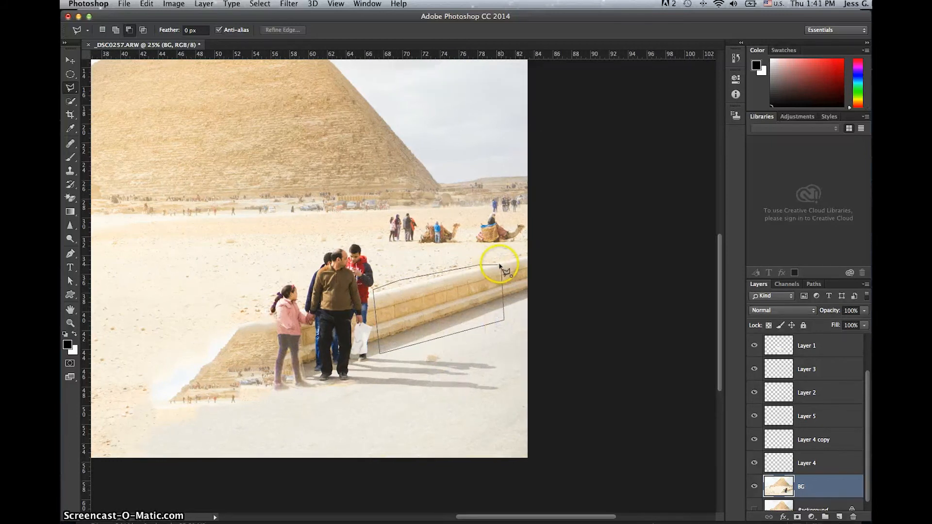
{"action": "left_click", "coordinate": [500, 267]}
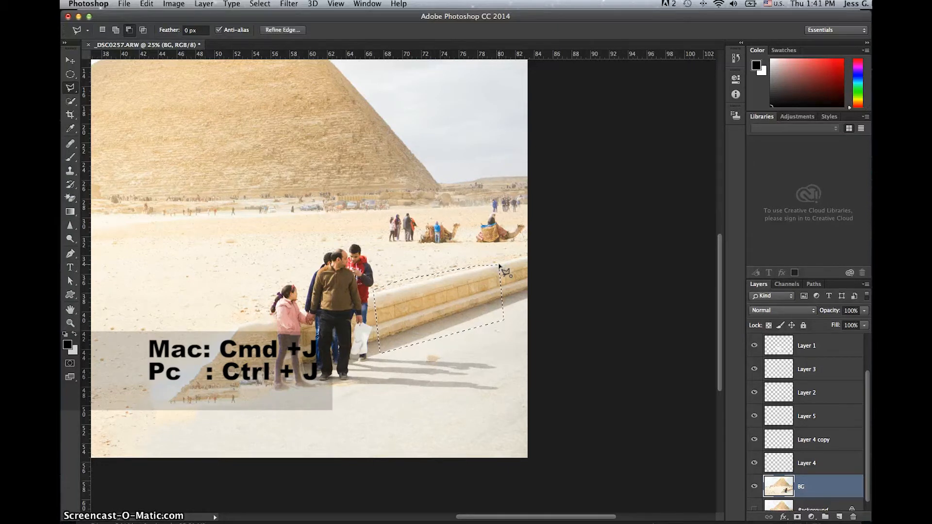
{"action": "key", "text": "j"}
{"action": "left_click", "coordinate": [859, 503]}
{"action": "key", "text": "super+j"}
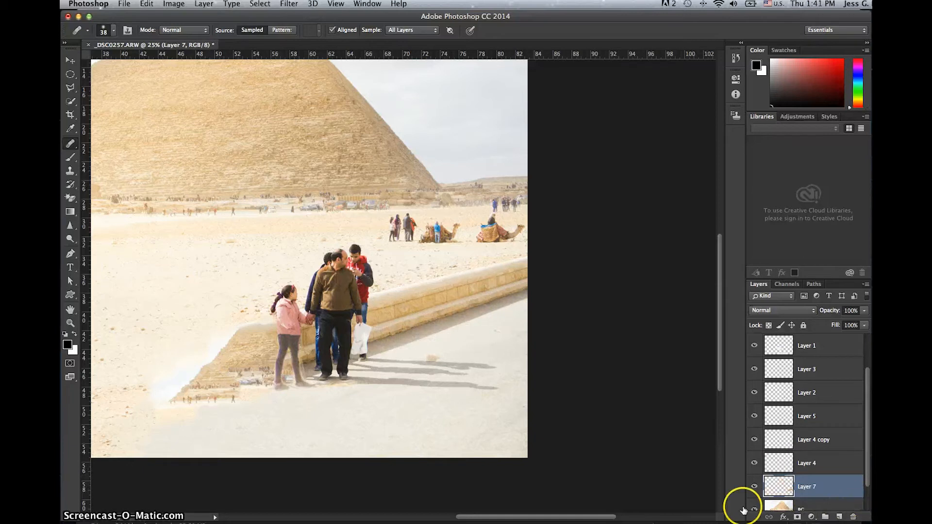
Step: Move the copied wall section about 21.6 in left and 5.75 in down, over the broken wall area behind the girl
{"action": "key", "text": "v"}
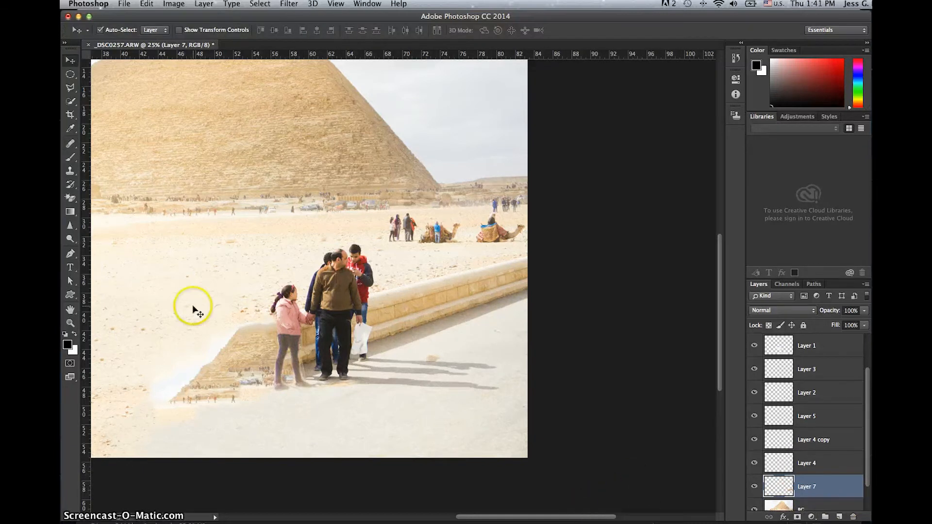
{"action": "left_click_drag", "start_coordinate": [457, 299], "coordinate": [254, 353]}
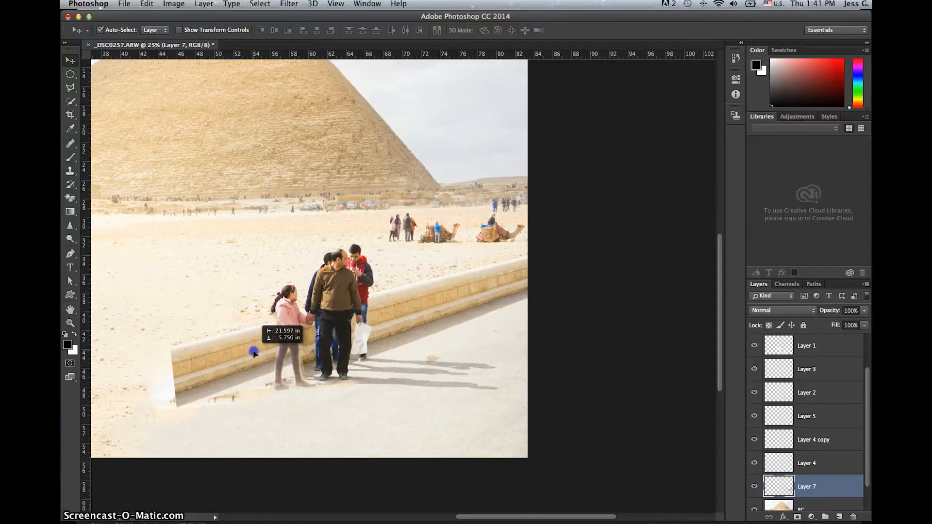
{"action": "left_click_drag", "start_coordinate": [254, 353], "coordinate": [466, 372]}
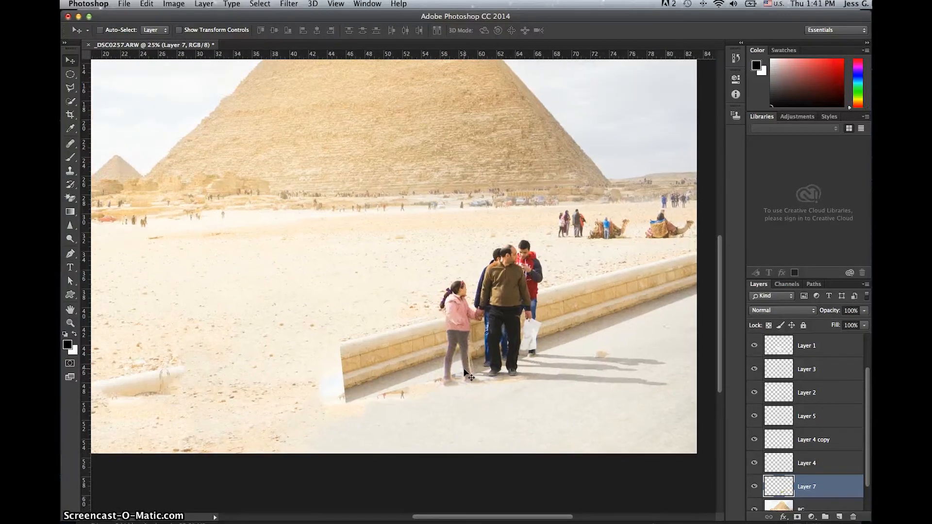
Step: Scale the copied wall section to about 152% and shift it into line with the existing wall behind the people
{"action": "key", "text": "ctrl+t"}
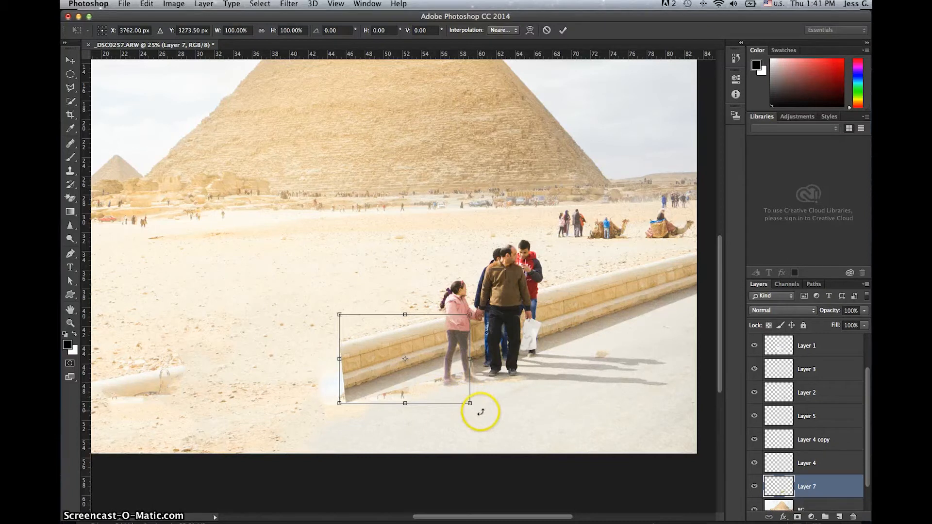
{"action": "left_click_drag", "start_coordinate": [471, 404], "coordinate": [493, 421]}
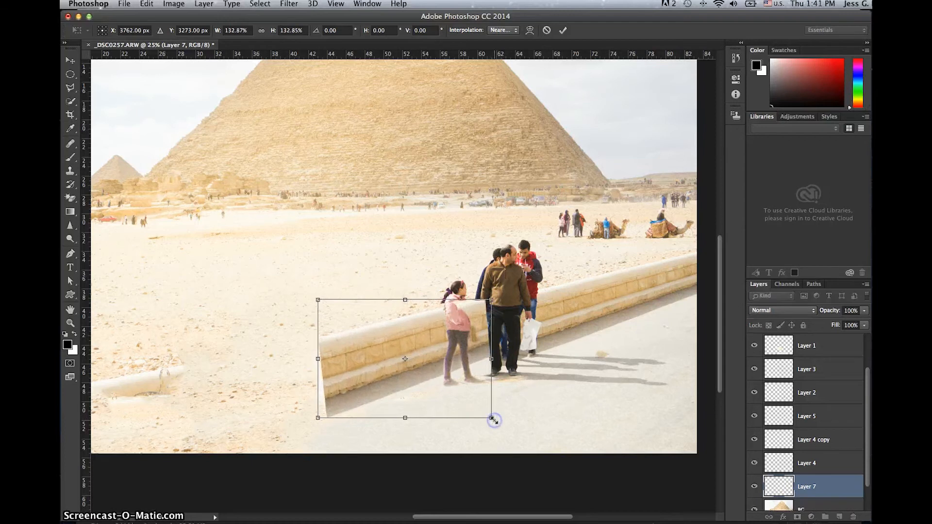
{"action": "left_click_drag", "start_coordinate": [432, 344], "coordinate": [438, 355]}
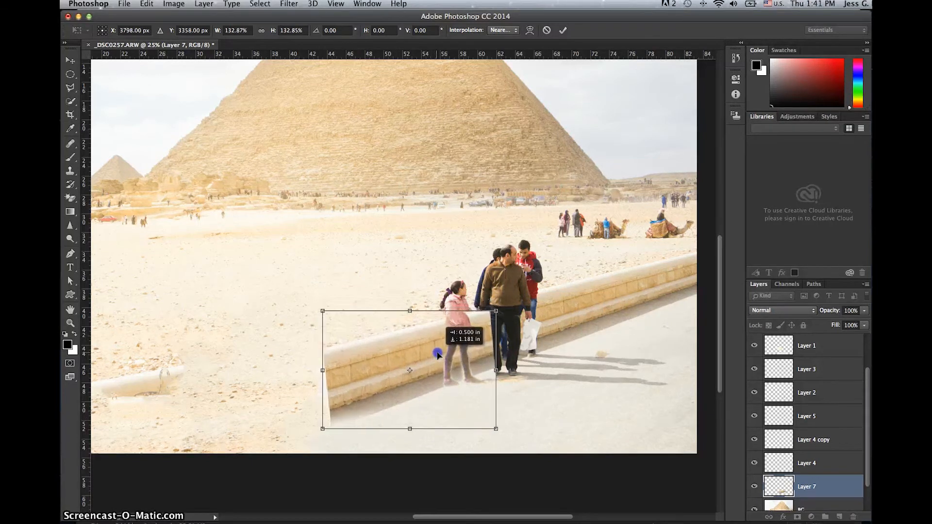
{"action": "left_click_drag", "start_coordinate": [486, 380], "coordinate": [485, 379]}
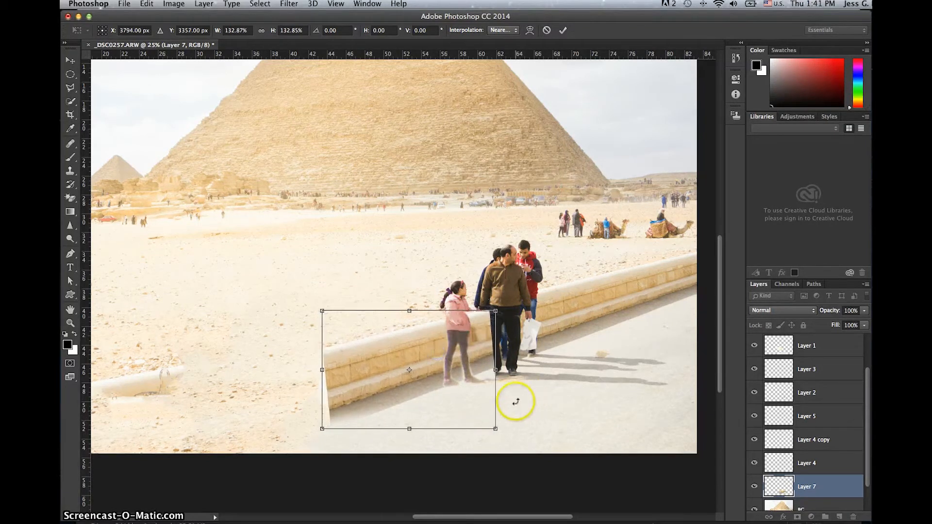
{"action": "left_click_drag", "start_coordinate": [495, 429], "coordinate": [506, 437]}
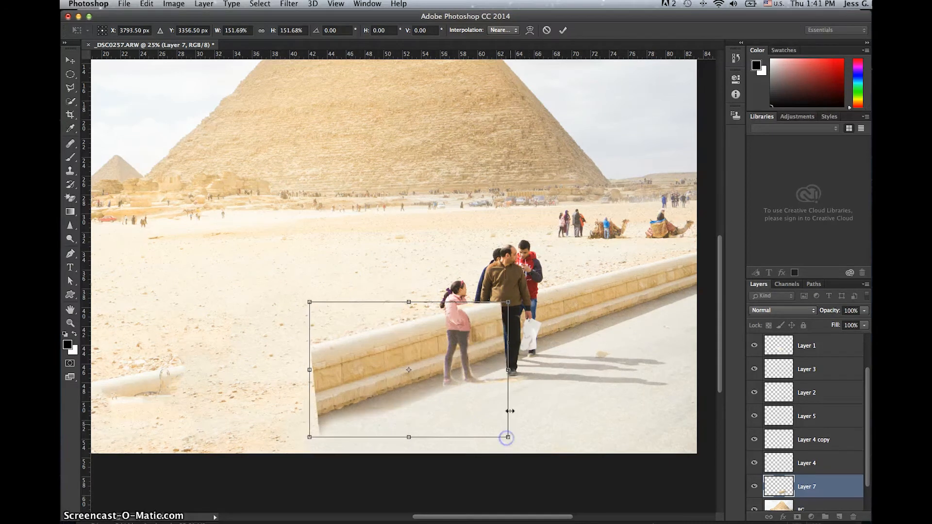
{"action": "left_click_drag", "start_coordinate": [496, 353], "coordinate": [470, 358]}
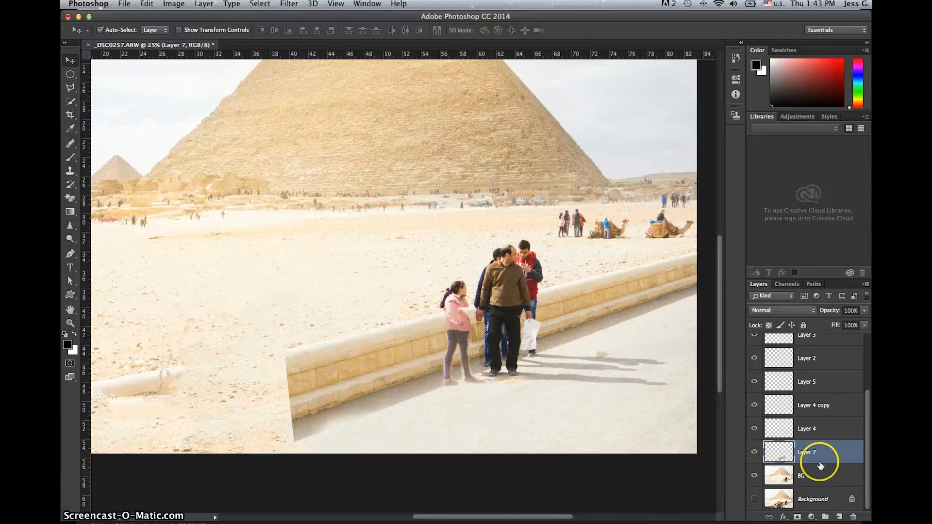
Step: Add a layer mask to Layer 7 and paint black with a 136 brush where the wall copy covers the girl and the men
{"action": "left_click", "coordinate": [797, 518]}
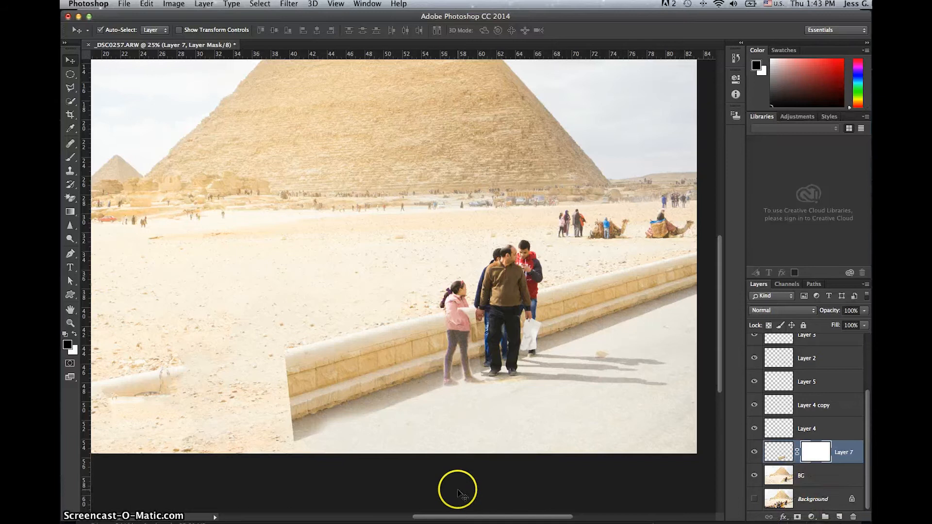
{"action": "key", "text": "b"}
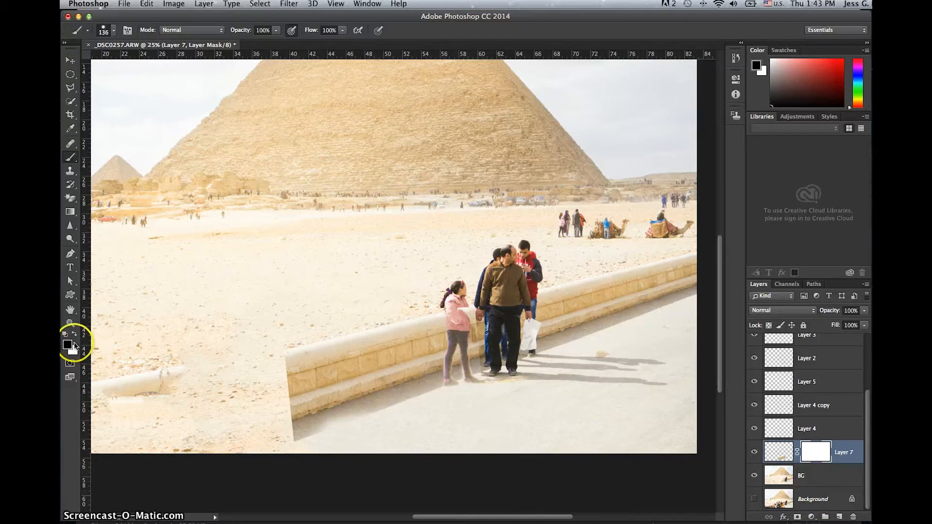
{"action": "mouse_move", "coordinate": [460, 315]}
{"action": "left_mouse_down"}
{"action": "mouse_move", "coordinate": [470, 312]}
{"action": "mouse_move", "coordinate": [475, 330]}
{"action": "left_mouse_up"}
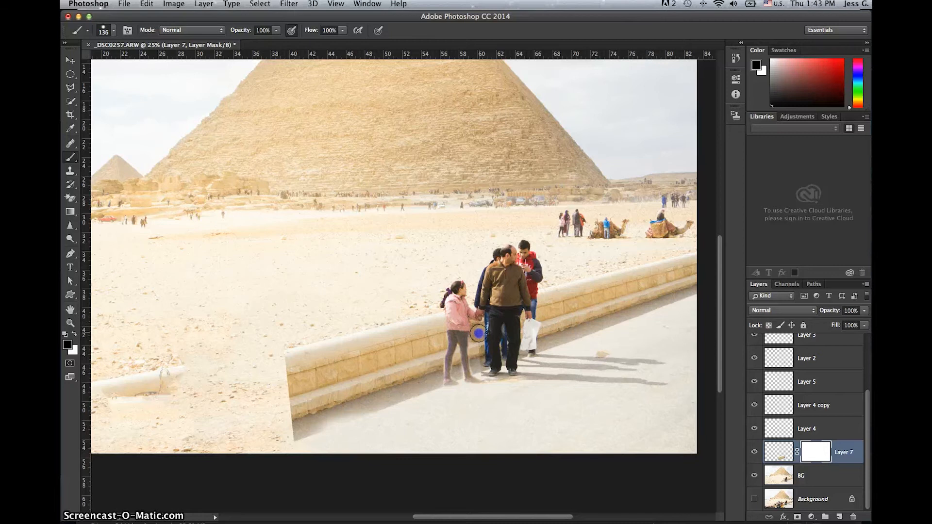
{"action": "mouse_move", "coordinate": [484, 373]}
{"action": "left_mouse_down"}
{"action": "mouse_move", "coordinate": [476, 341]}
{"action": "mouse_move", "coordinate": [472, 381]}
{"action": "mouse_move", "coordinate": [476, 342]}
{"action": "mouse_move", "coordinate": [471, 368]}
{"action": "left_mouse_up"}
{"action": "key", "text": "3"}
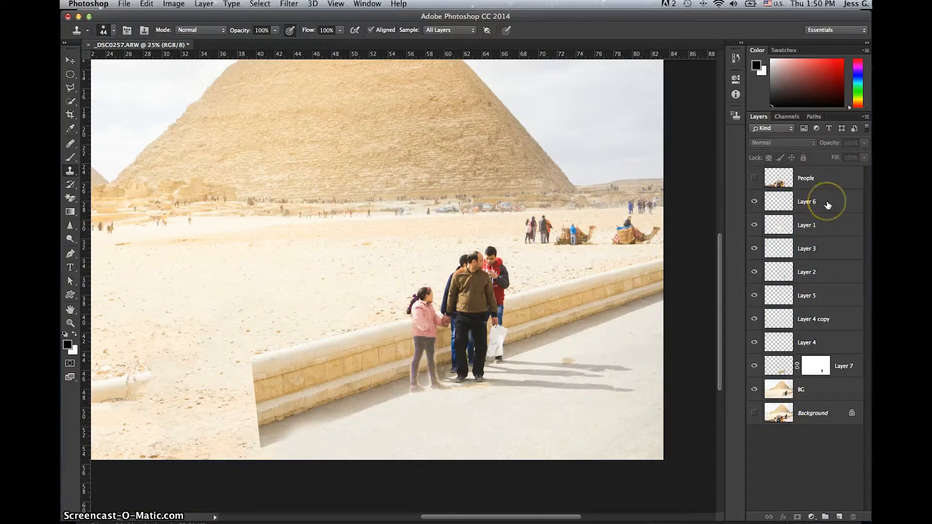
Step: Merge all layers from Layer 6 down to BG into a single background layer
{"action": "left_click", "coordinate": [828, 206]}
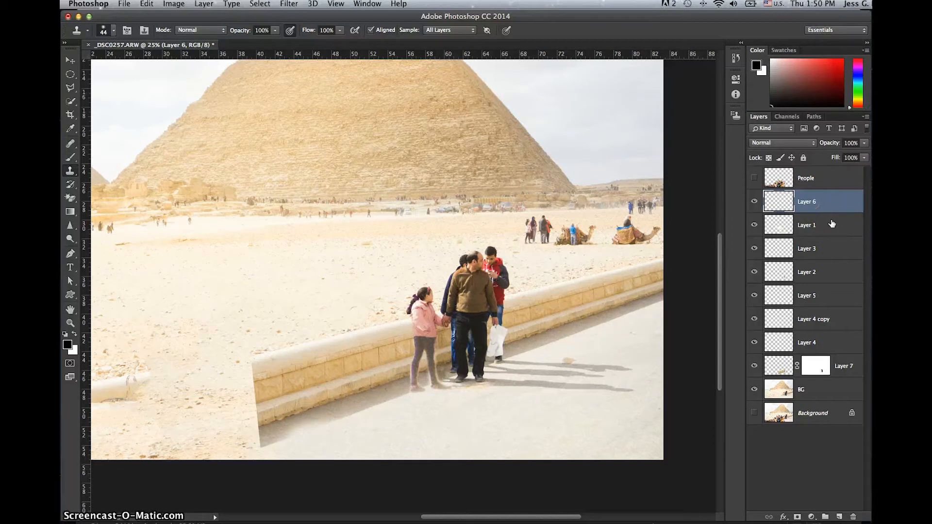
{"action": "left_click", "coordinate": [809, 206]}
{"action": "left_click", "coordinate": [604, 333]}
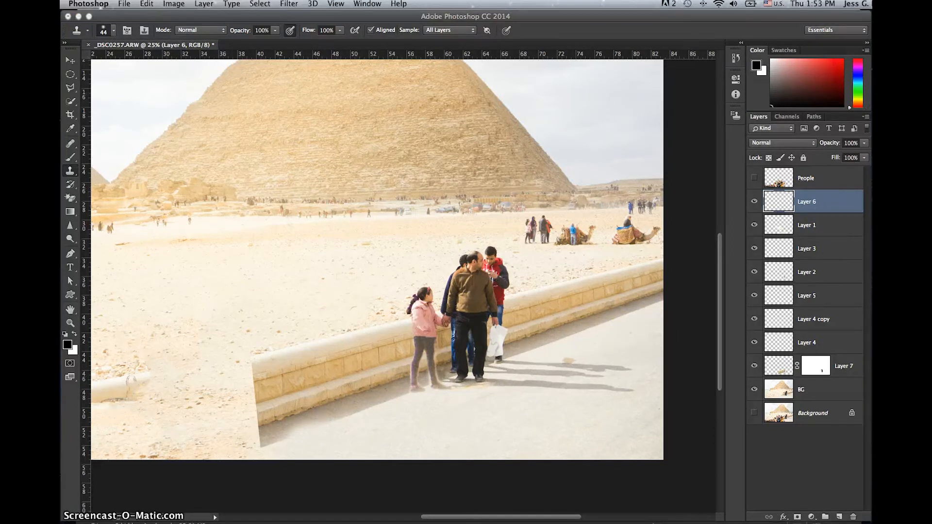
{"action": "left_click", "coordinate": [823, 192]}
{"action": "left_click", "coordinate": [816, 391], "text": "shift"}
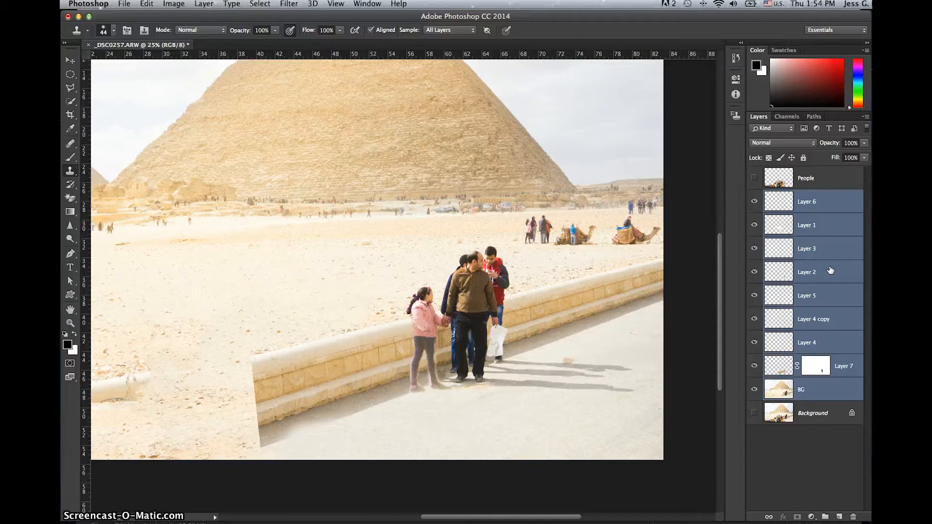
{"action": "key", "text": "super+e"}
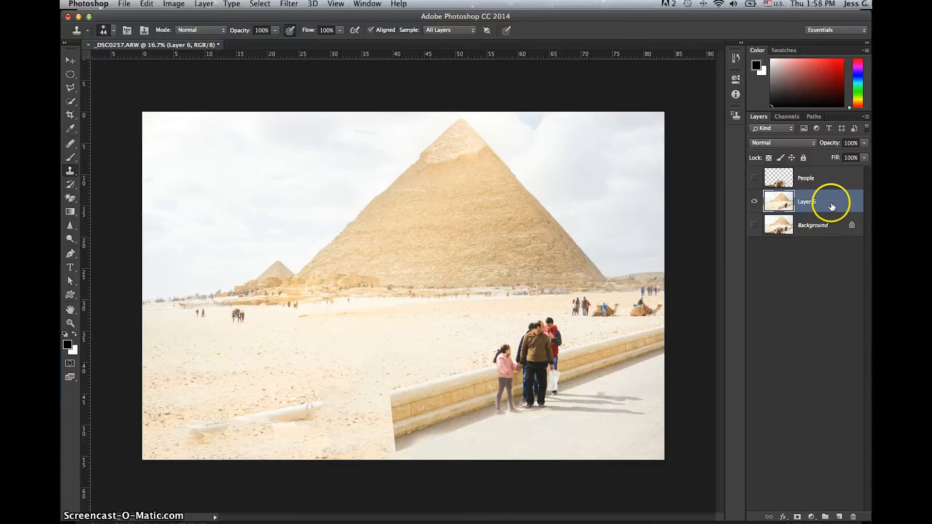
Step: Show the People layer and convert both the merged Layer 6 and the People layer to smart objects
{"action": "right_click", "coordinate": [833, 202]}
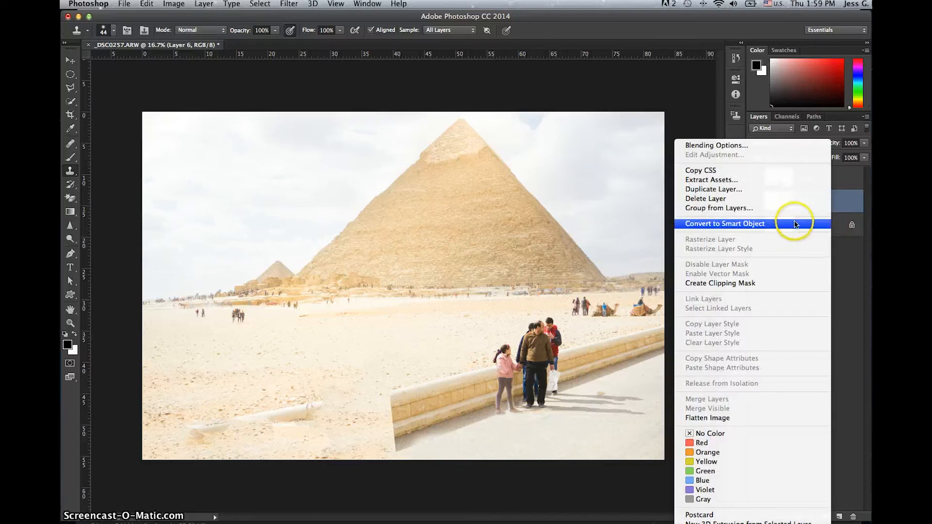
{"action": "left_click", "coordinate": [796, 224]}
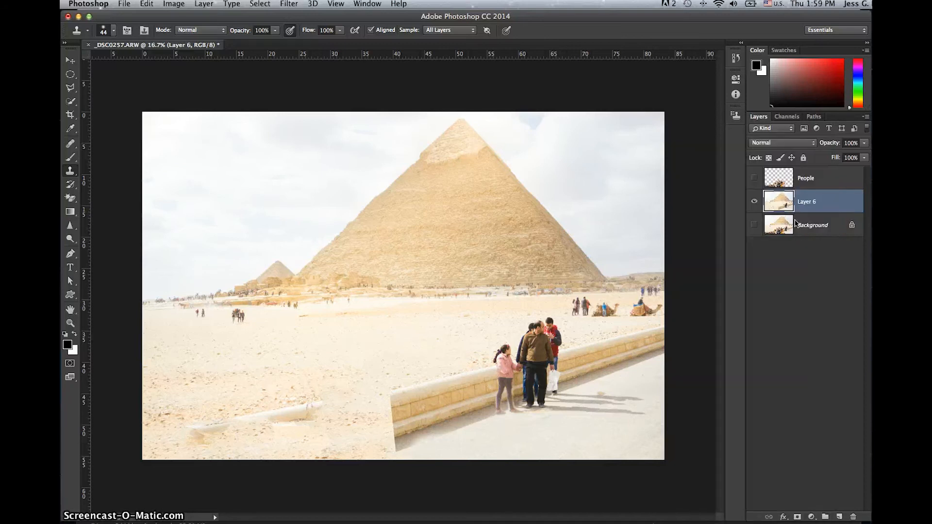
{"action": "left_click", "coordinate": [754, 178]}
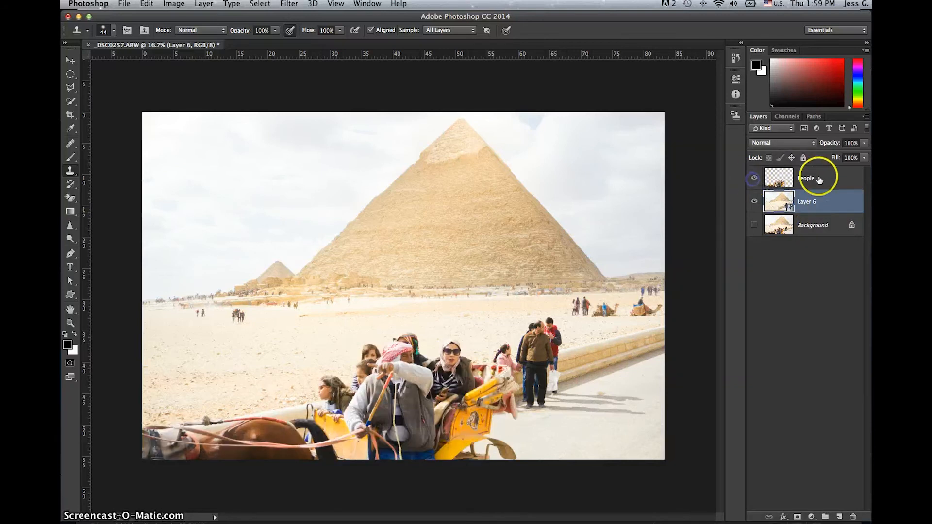
{"action": "right_click", "coordinate": [819, 178]}
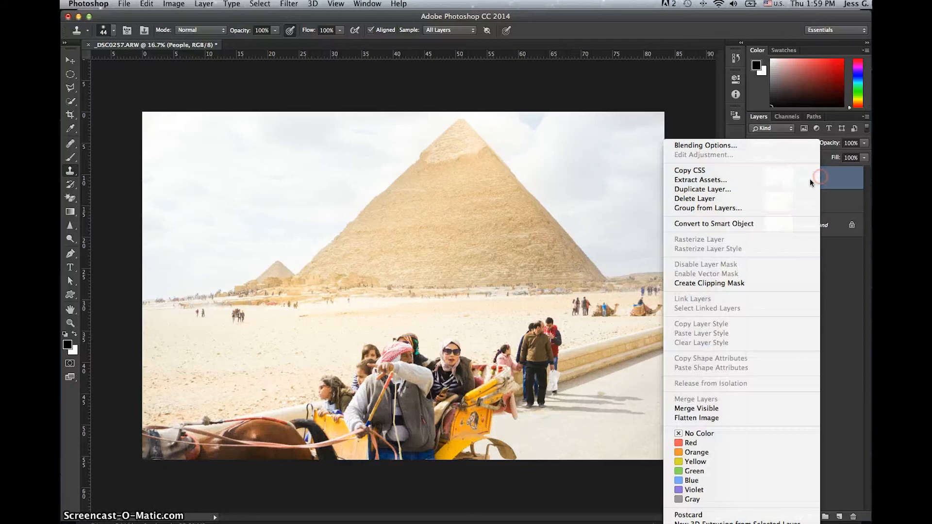
{"action": "left_click", "coordinate": [770, 225]}
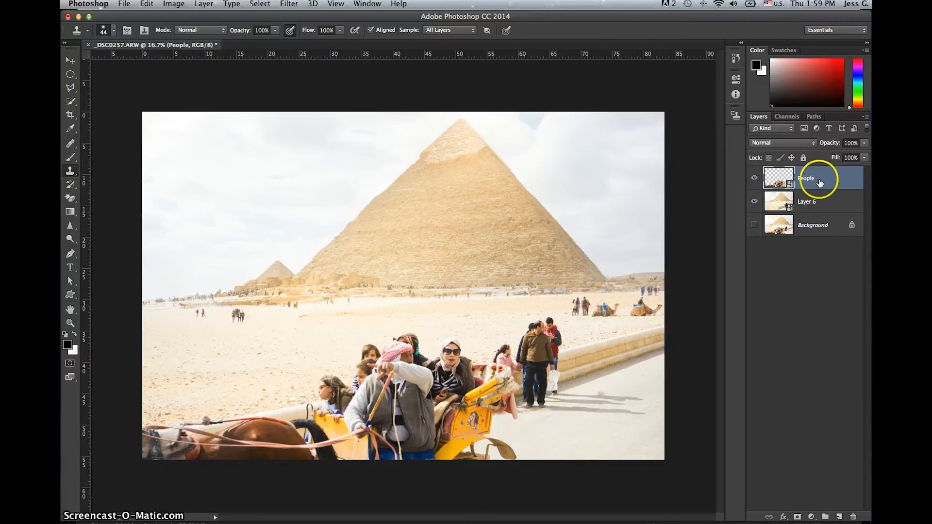
Step: Create a video timeline from the People and Layer 6 layers, with the timeline area enlarged
{"action": "left_click", "coordinate": [820, 198], "text": "shift"}
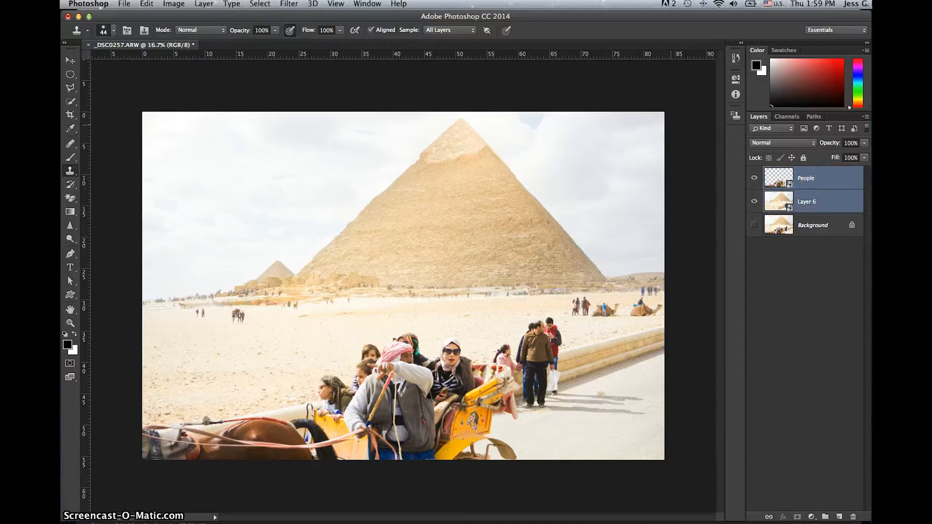
{"action": "left_click", "coordinate": [367, 5]}
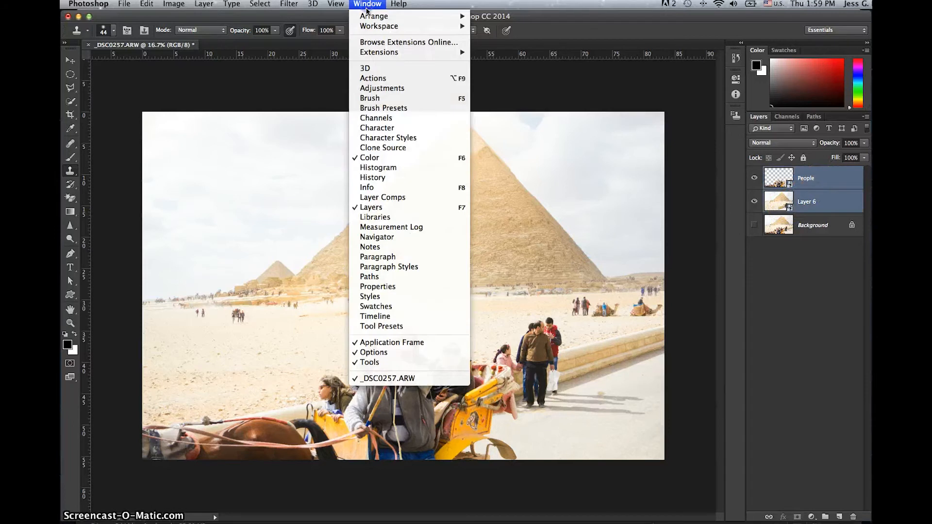
{"action": "left_click", "coordinate": [363, 317]}
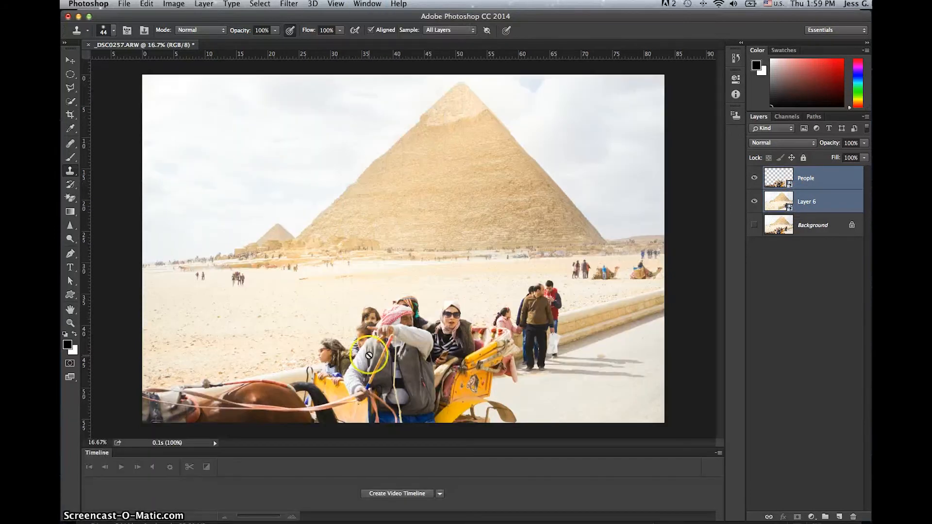
{"action": "left_click_drag", "start_coordinate": [395, 447], "coordinate": [407, 377]}
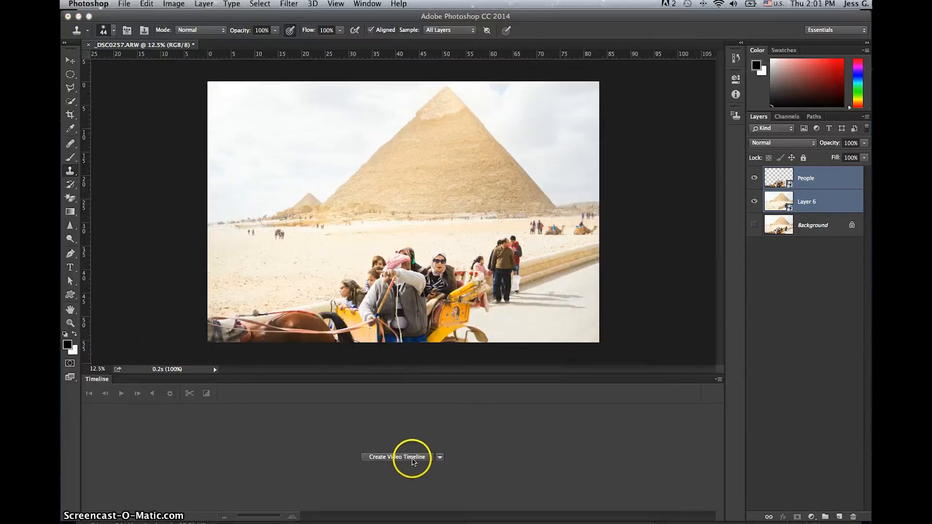
{"action": "left_click", "coordinate": [413, 457]}
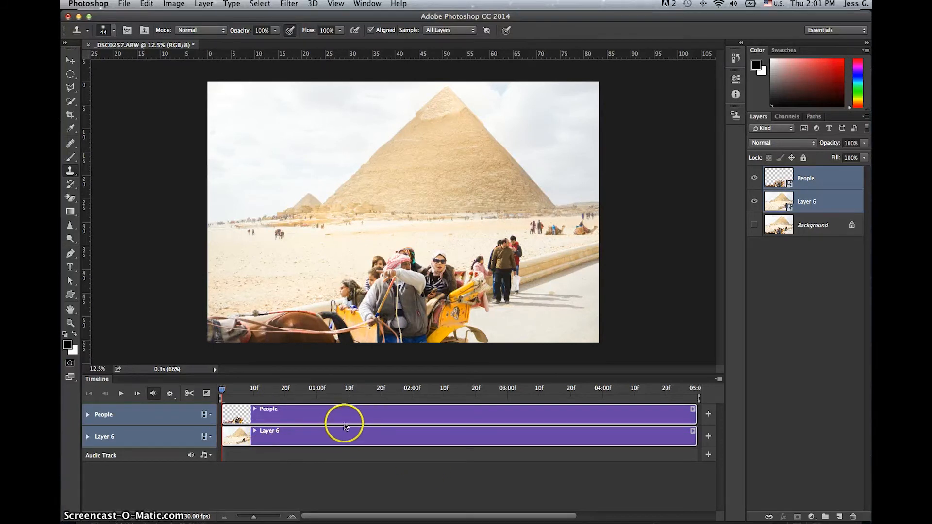
Step: Expand the People clip's properties and enable Transform keyframing at the start of the timeline
{"action": "left_click", "coordinate": [362, 419]}
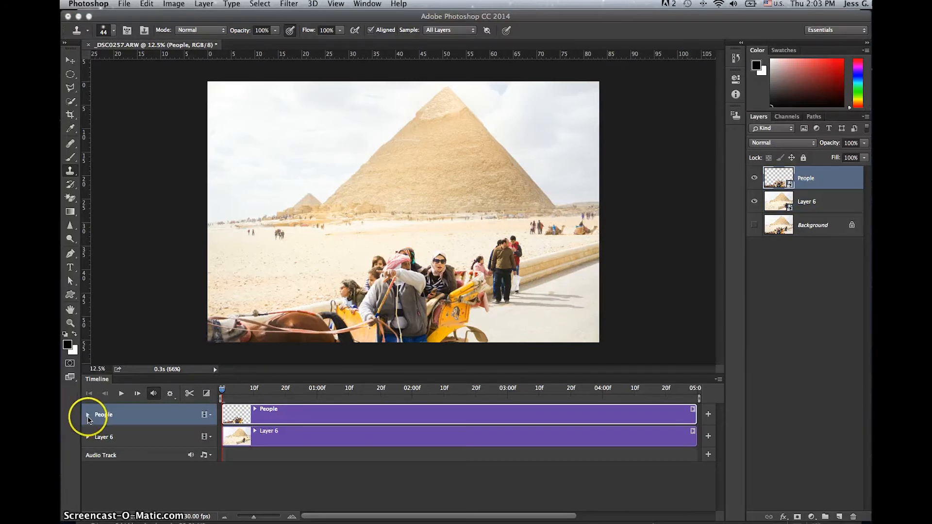
{"action": "left_click", "coordinate": [88, 415]}
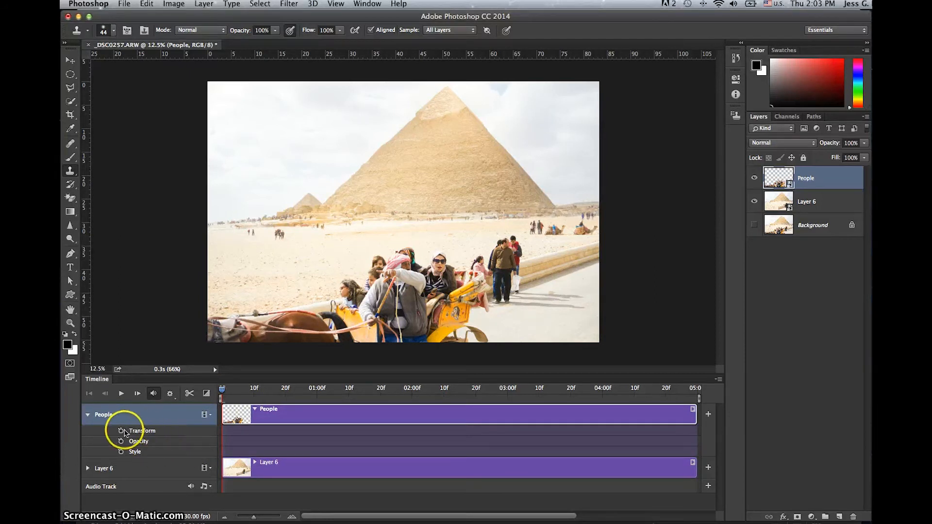
{"action": "left_click", "coordinate": [121, 431]}
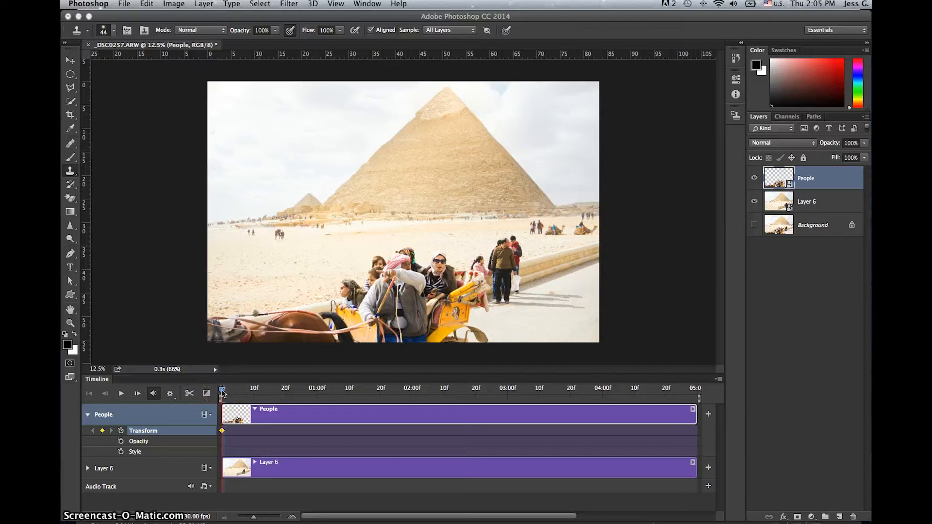
Step: At the end of the timeline, scale the People layer to about 126%, shift it left and rotate it about 1.4°
{"action": "left_click_drag", "start_coordinate": [222, 391], "coordinate": [697, 435]}
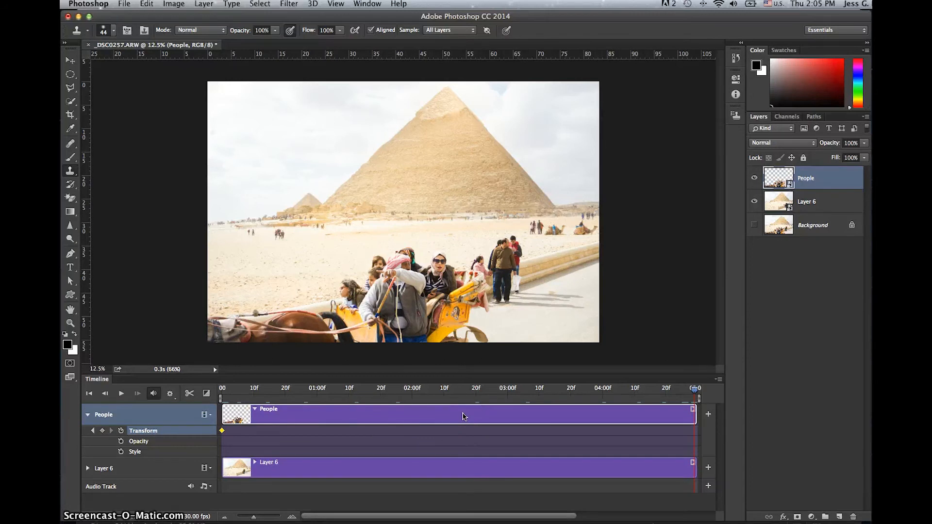
{"action": "key", "text": "ctrl+t"}
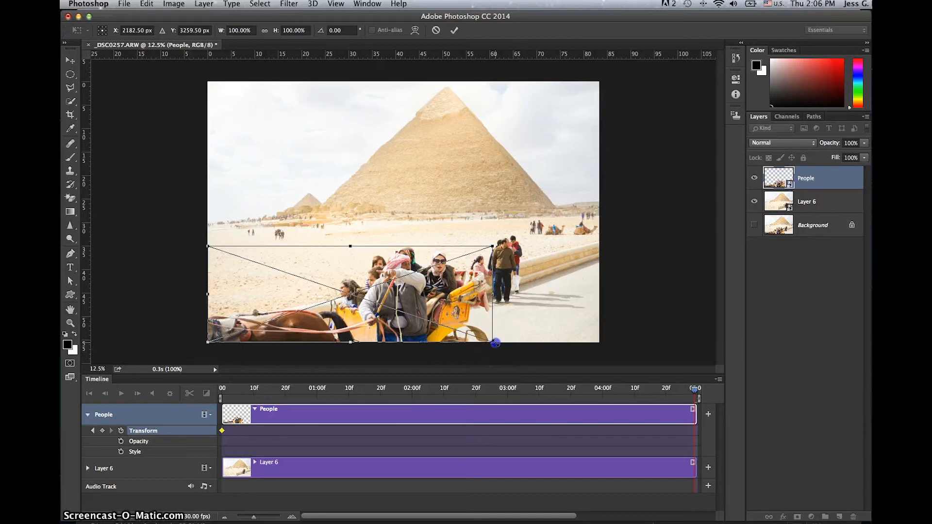
{"action": "left_click_drag", "start_coordinate": [493, 343], "coordinate": [530, 355]}
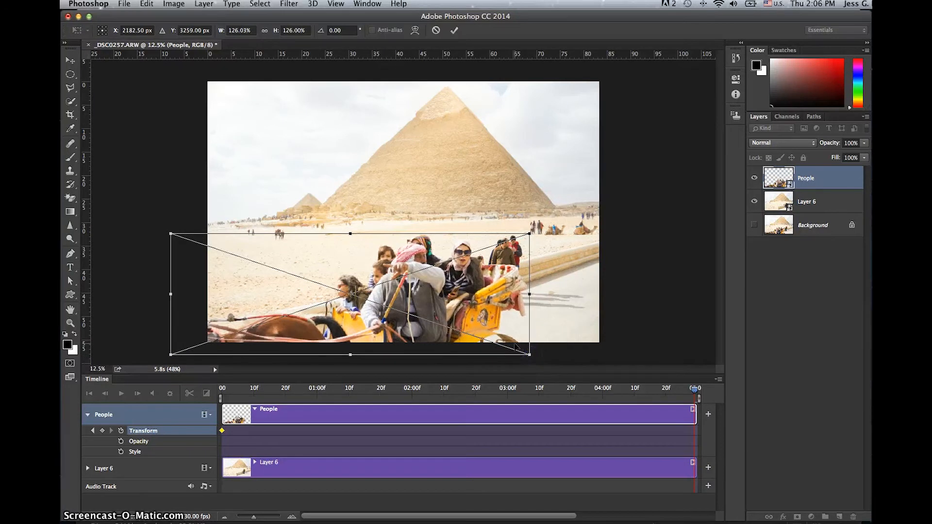
{"action": "left_click_drag", "start_coordinate": [496, 321], "coordinate": [454, 322]}
{"action": "left_click_drag", "start_coordinate": [507, 309], "coordinate": [506, 313]}
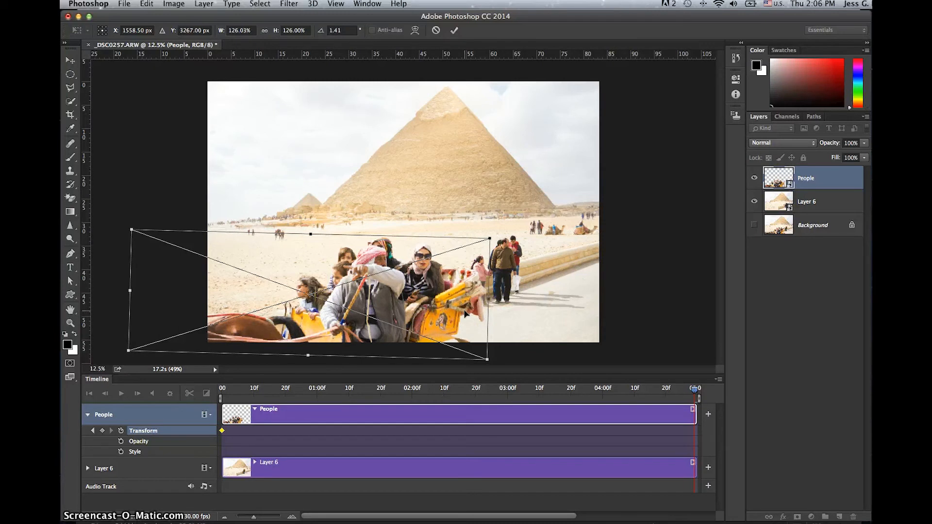
{"action": "double_click", "coordinate": [465, 312]}
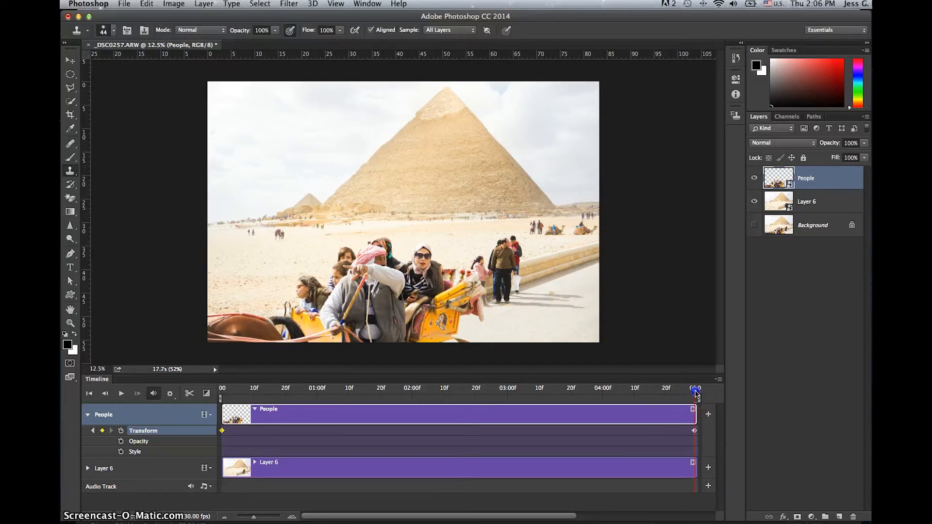
{"action": "left_click_drag", "start_coordinate": [664, 394], "coordinate": [693, 393]}
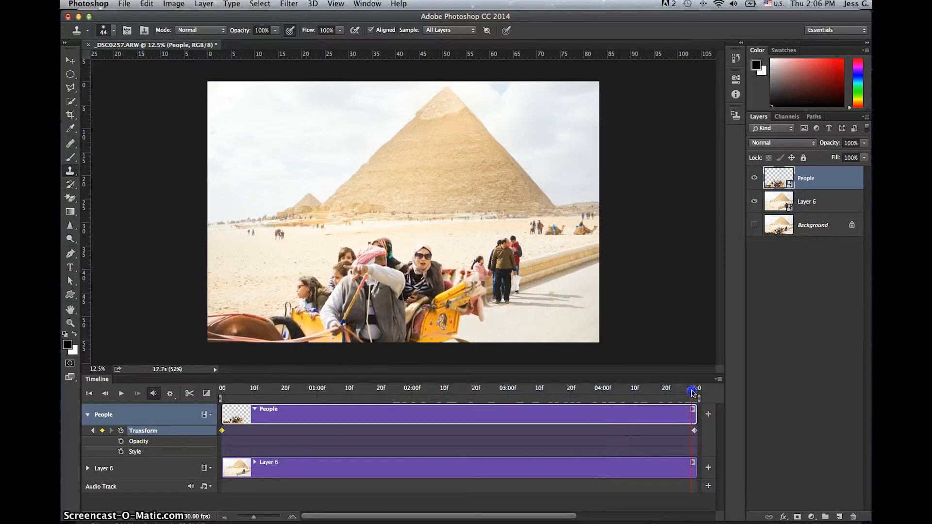
Step: Expand Layer 6's properties and enable Transform keyframing with a keyframe at the end of the timeline
{"action": "left_click", "coordinate": [199, 475]}
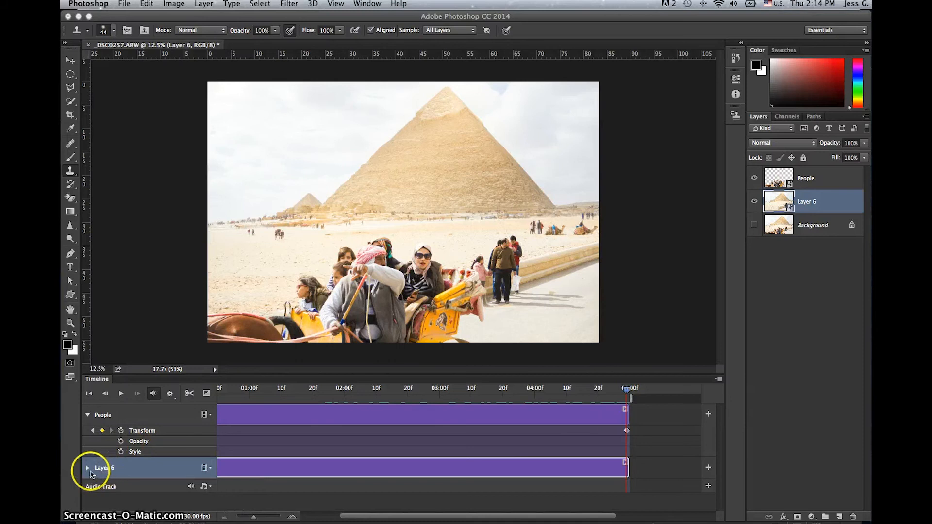
{"action": "left_click", "coordinate": [87, 469]}
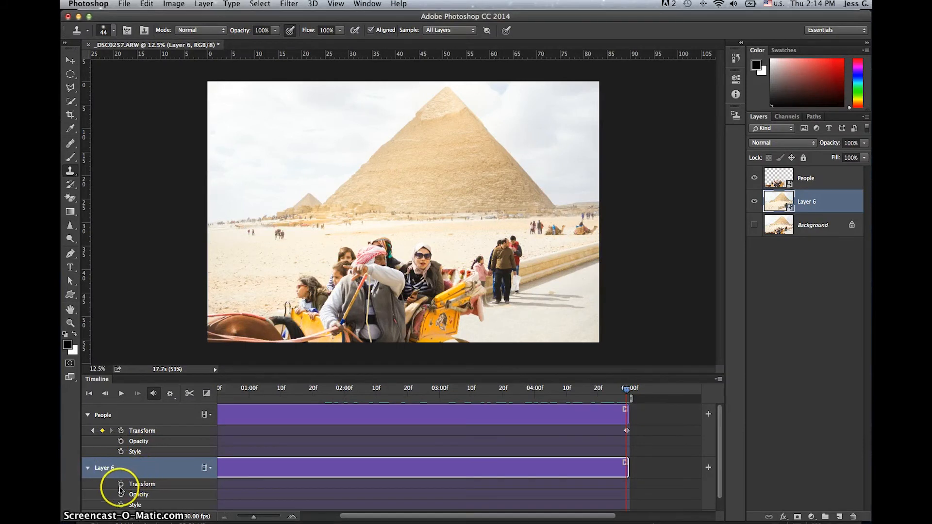
{"action": "left_click", "coordinate": [121, 485]}
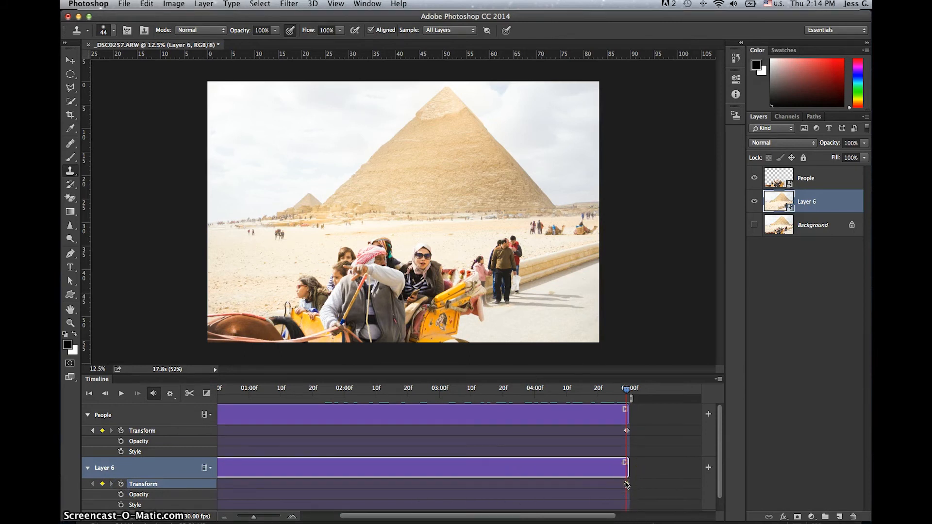
{"action": "left_click", "coordinate": [626, 484]}
Step: Add a Transform keyframe for Layer 6 at the start of the timeline and enlarge the pyramid background well beyond the canvas there
{"action": "left_click_drag", "start_coordinate": [625, 391], "coordinate": [178, 394]}
{"action": "left_click", "coordinate": [226, 392]}
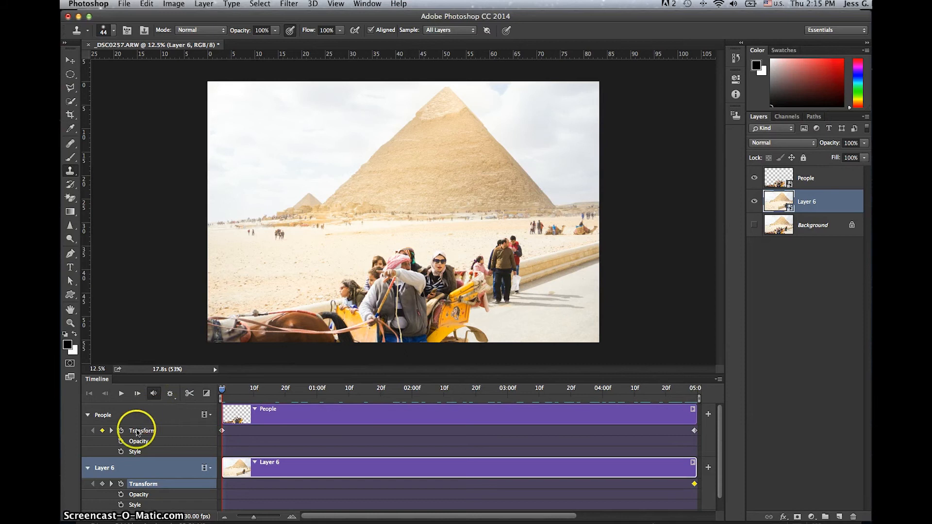
{"action": "left_click", "coordinate": [103, 484]}
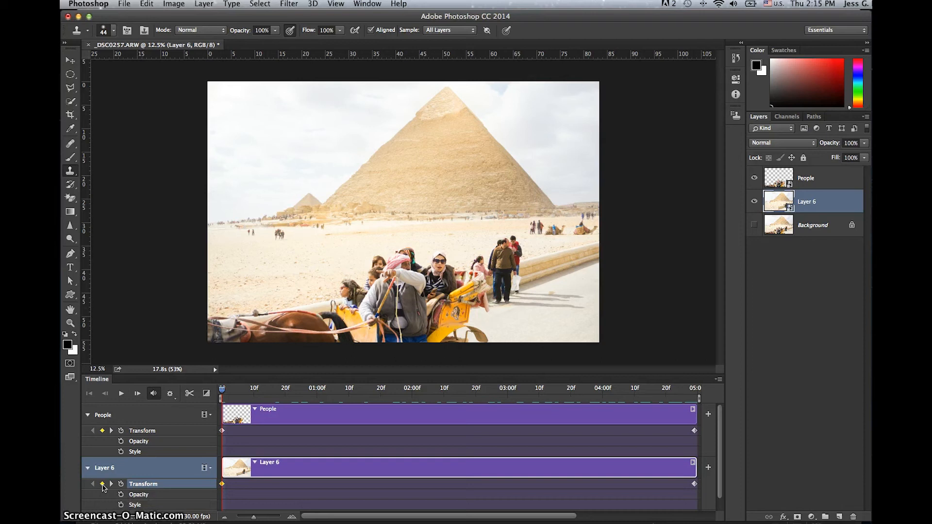
{"action": "key", "text": "ctrl+t"}
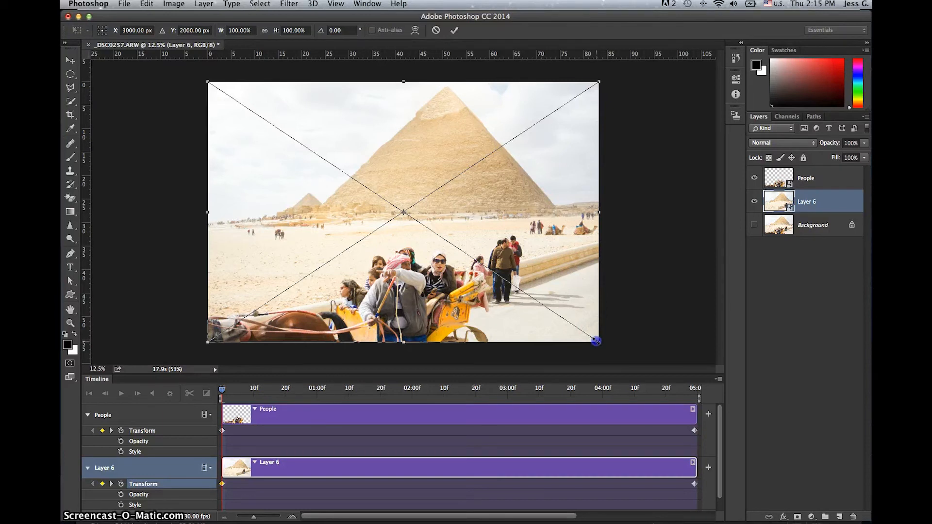
{"action": "left_click_drag", "start_coordinate": [596, 342], "coordinate": [737, 460]}
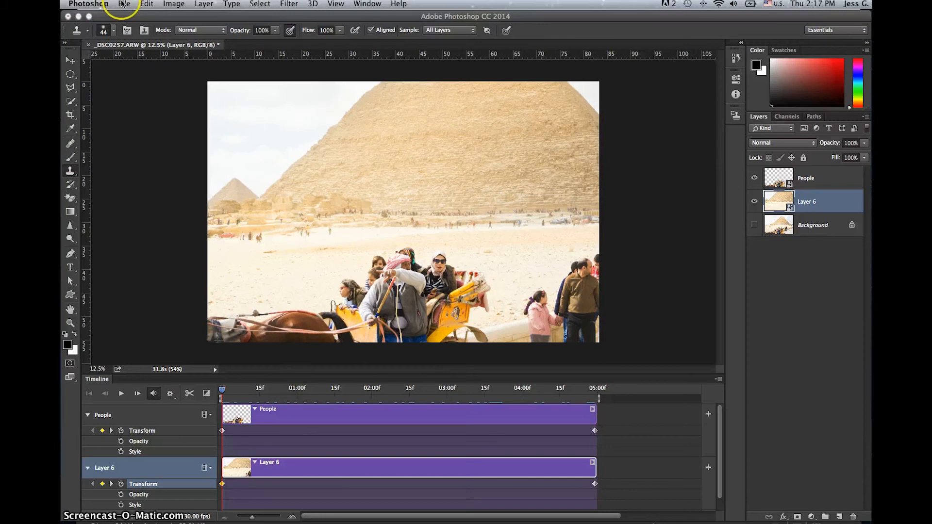
Step: Save the document in Photoshop format as Parallax Effects.psd in the Demo_Photoshop folder
{"action": "left_click", "coordinate": [123, 4]}
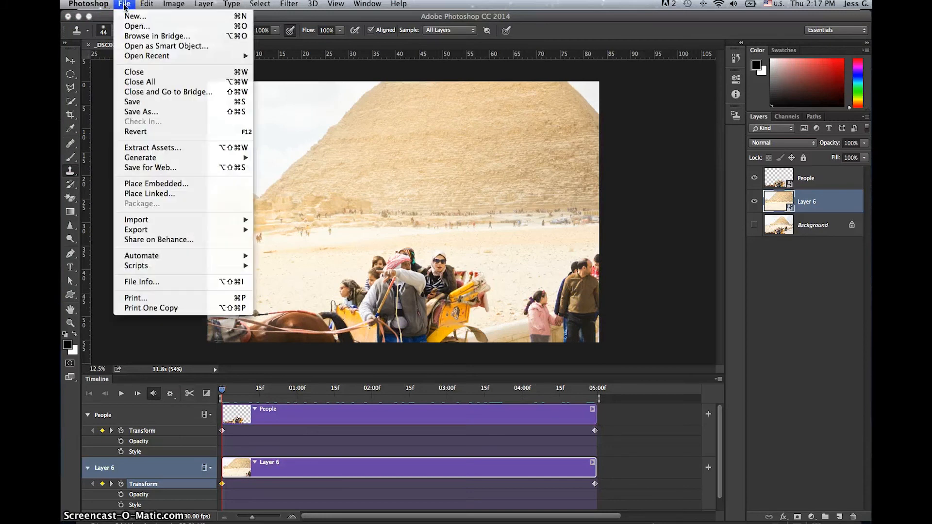
{"action": "left_click", "coordinate": [141, 112]}
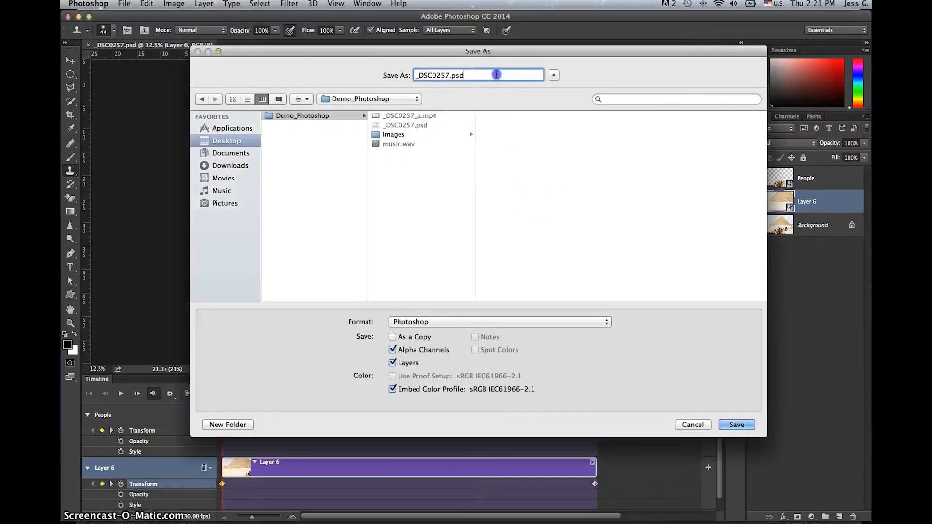
{"action": "left_click", "coordinate": [448, 74]}
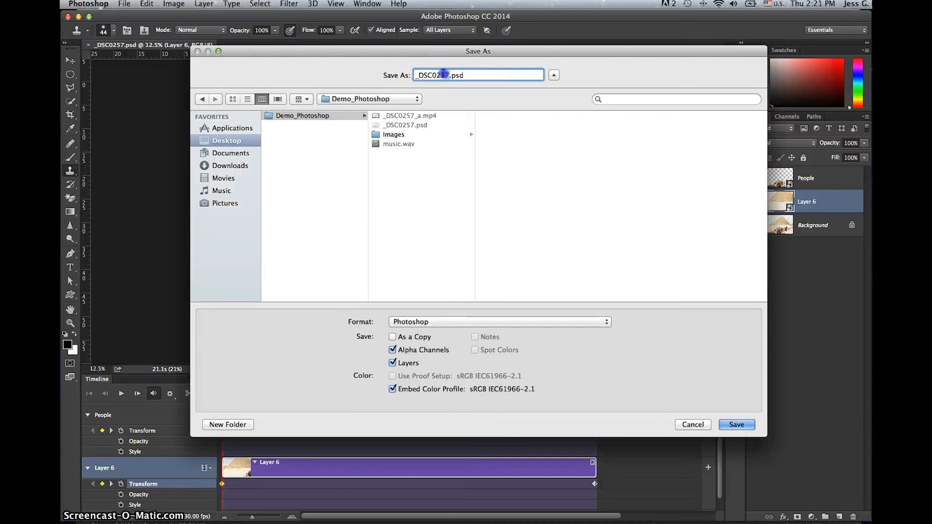
{"action": "left_click_drag", "start_coordinate": [443, 73], "coordinate": [406, 70]}
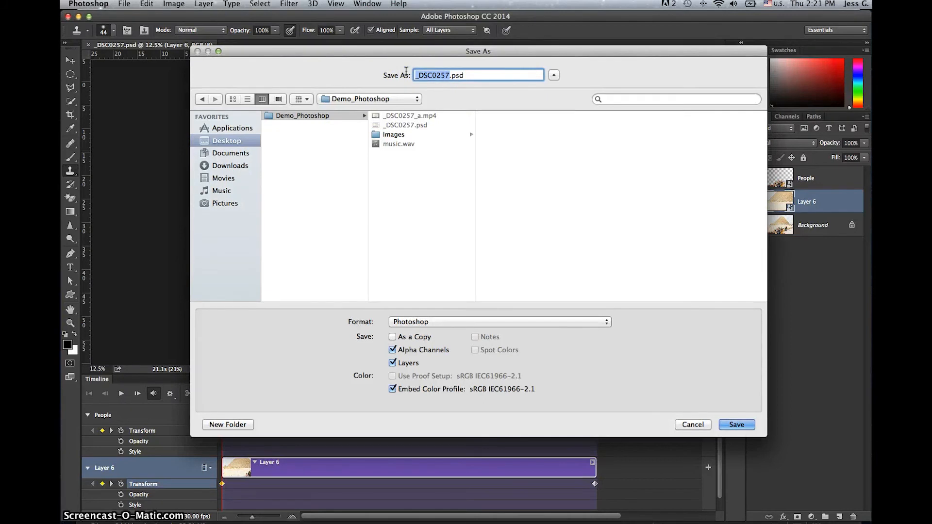
{"action": "type", "text": "Parallax"}
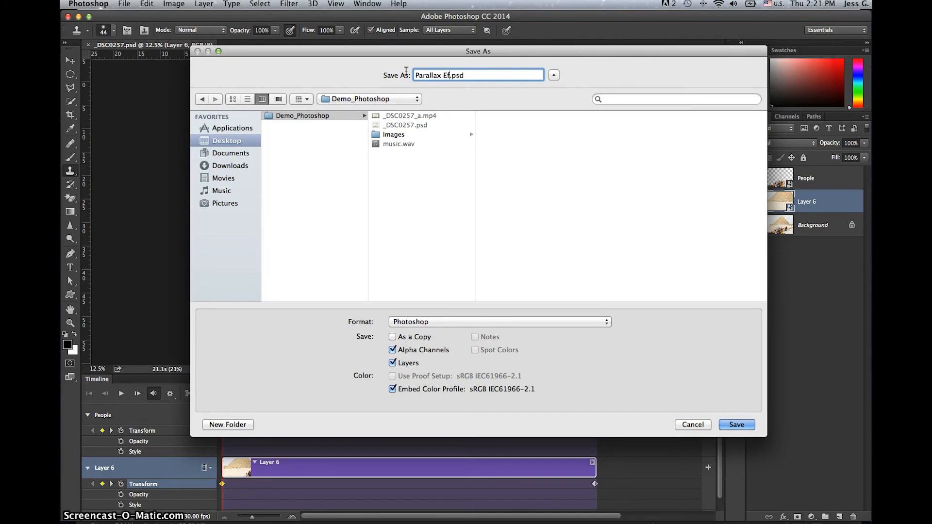
{"action": "type", "text": " Effects"}
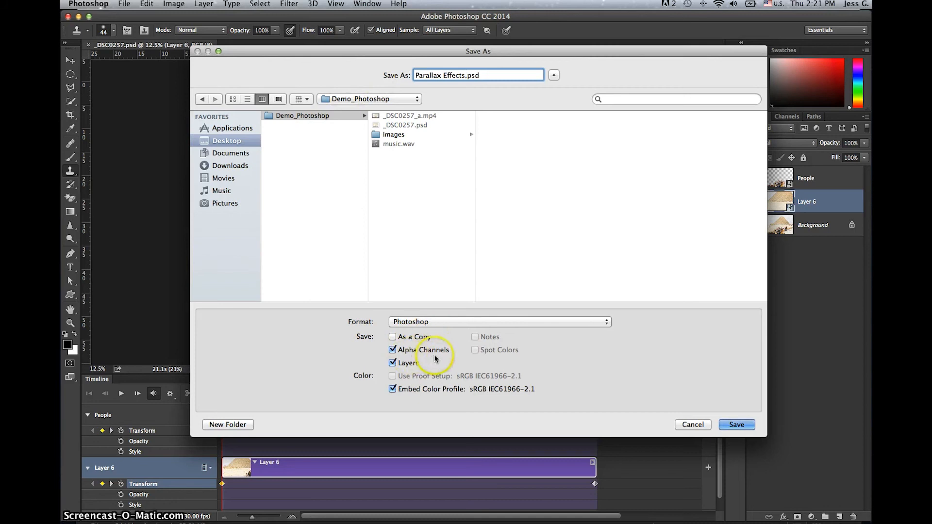
{"action": "left_click", "coordinate": [738, 427]}
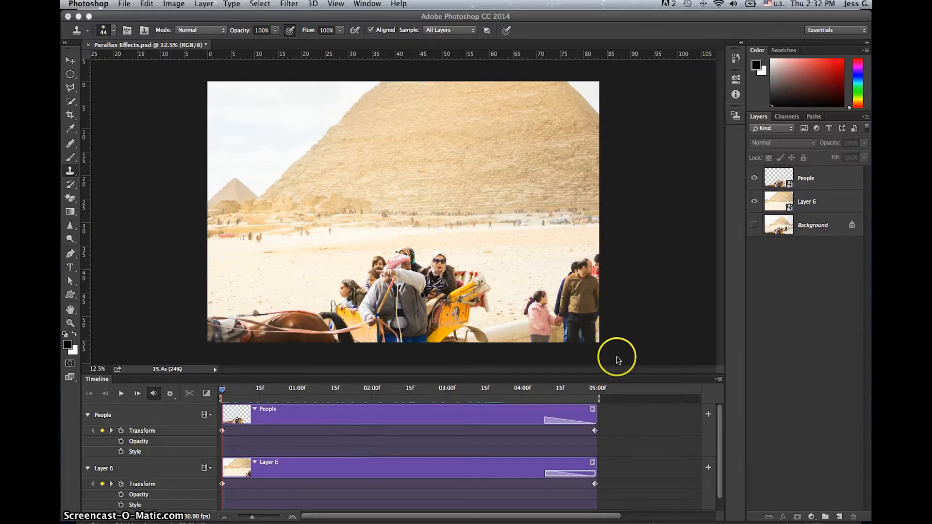
Step: Apply a 1.14 s Fade With Black transition to the ends of the People and Layer 6 clips
{"action": "left_click", "coordinate": [207, 394]}
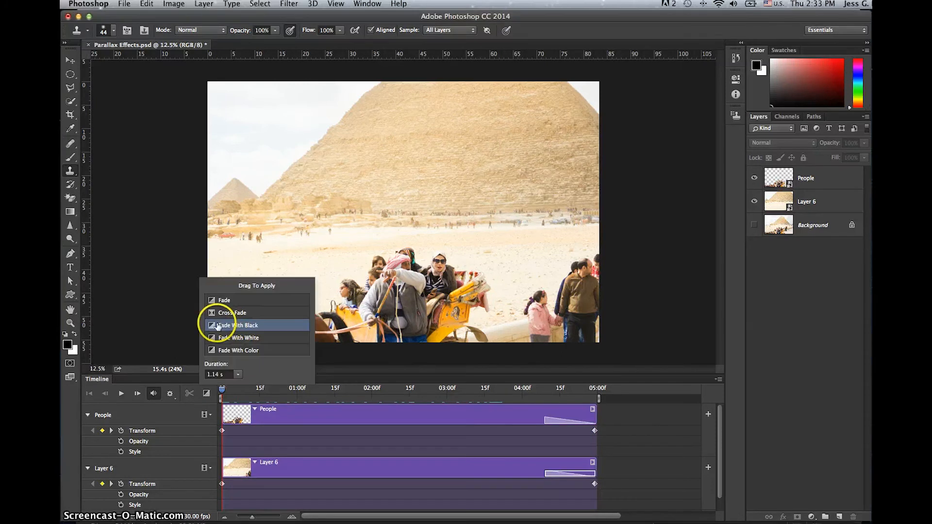
{"action": "left_click_drag", "start_coordinate": [211, 327], "coordinate": [210, 326]}
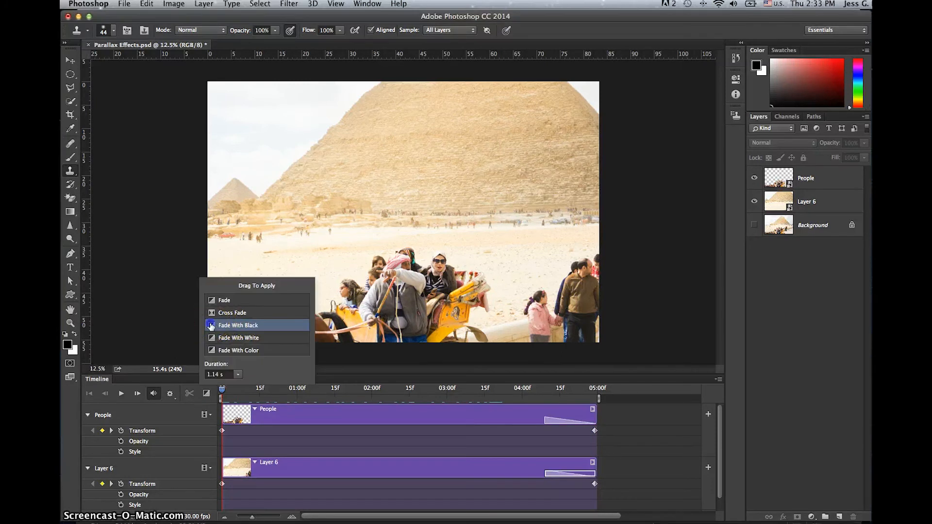
{"action": "left_click_drag", "start_coordinate": [448, 365], "coordinate": [558, 416]}
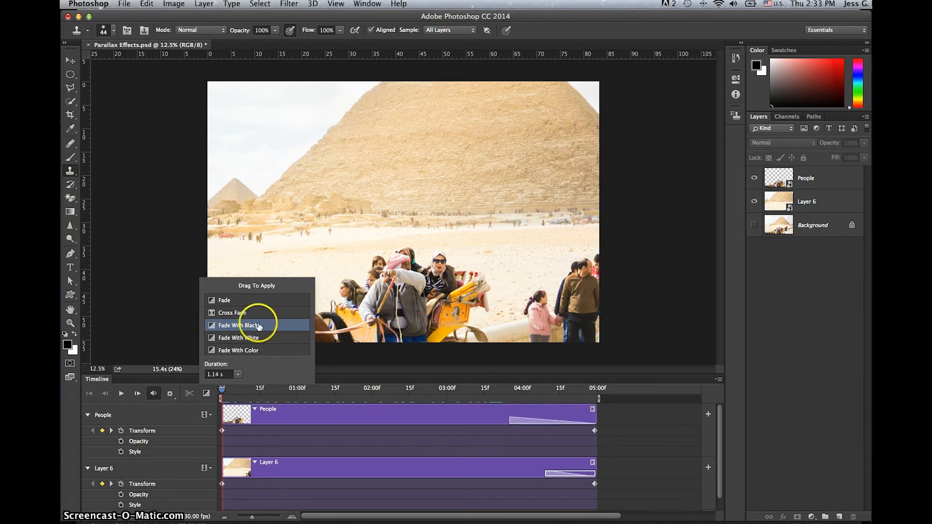
{"action": "left_click_drag", "start_coordinate": [259, 327], "coordinate": [546, 469]}
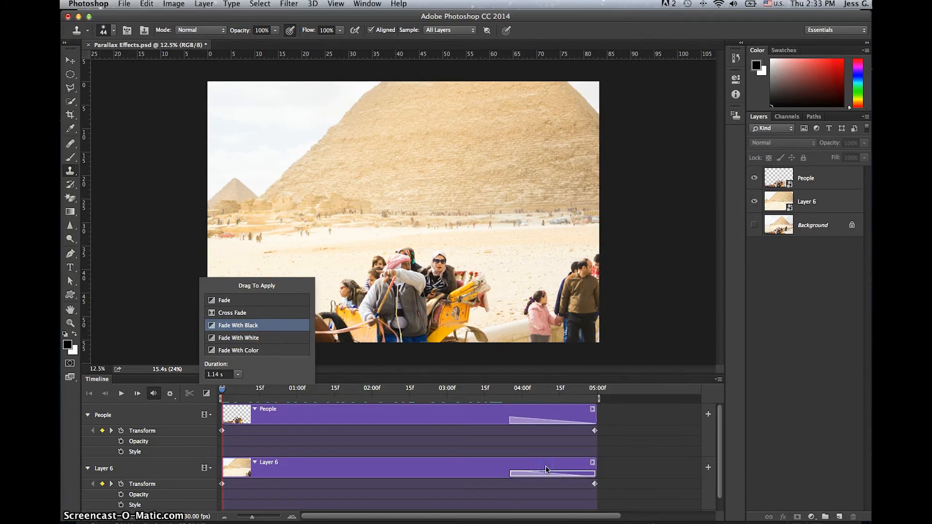
Step: Shorten the end fades on the People and Layer 6 clips so both begin shortly after 04:00f
{"action": "left_click", "coordinate": [521, 422]}
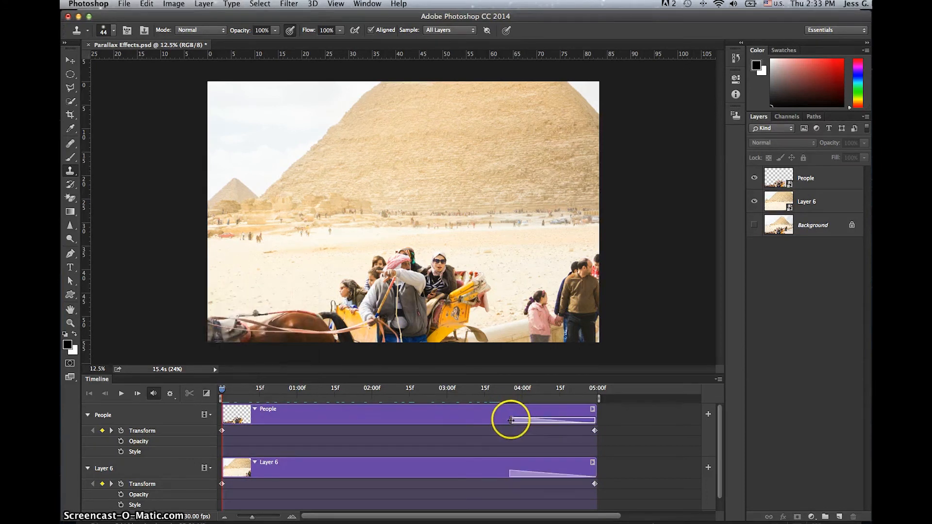
{"action": "left_click_drag", "start_coordinate": [510, 421], "coordinate": [545, 421]}
{"action": "left_click_drag", "start_coordinate": [510, 474], "coordinate": [548, 475]}
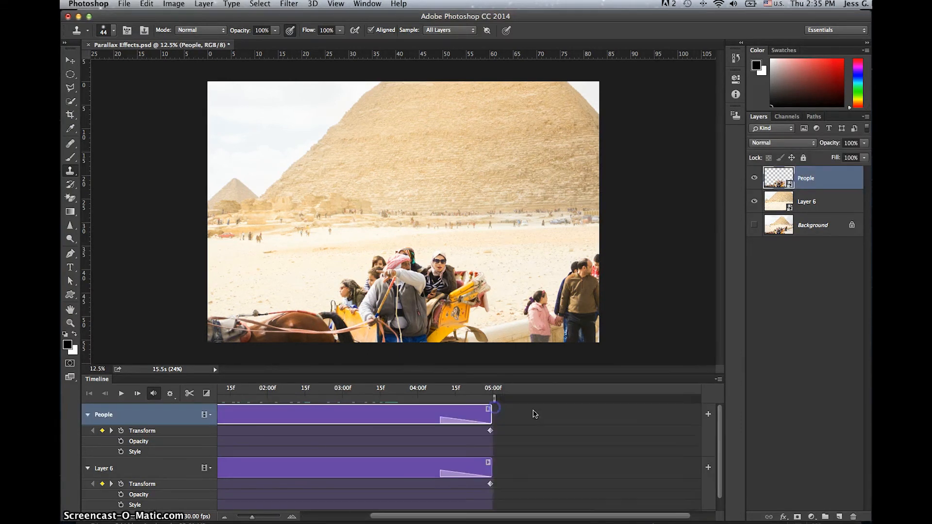
Step: Add music.wav from the Demo_Photoshop folder to the timeline's audio track
{"action": "left_click", "coordinate": [710, 416]}
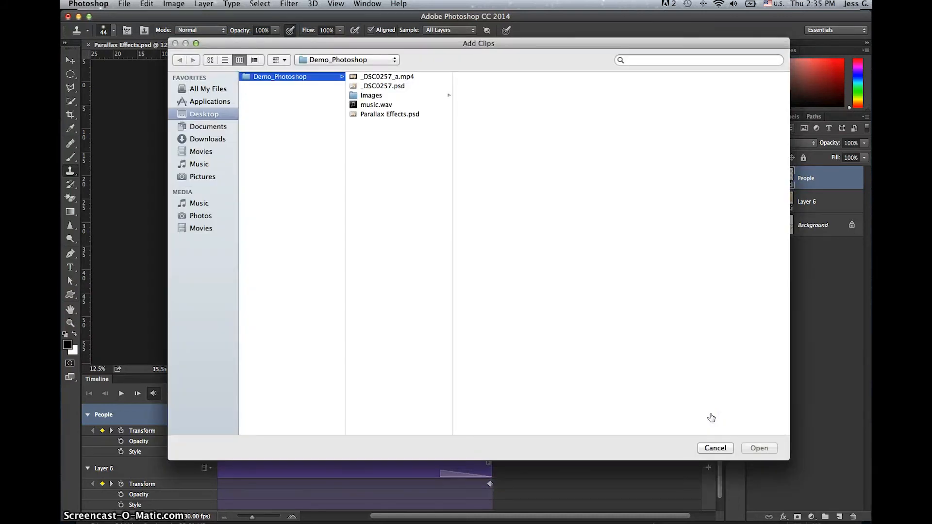
{"action": "left_click", "coordinate": [716, 448]}
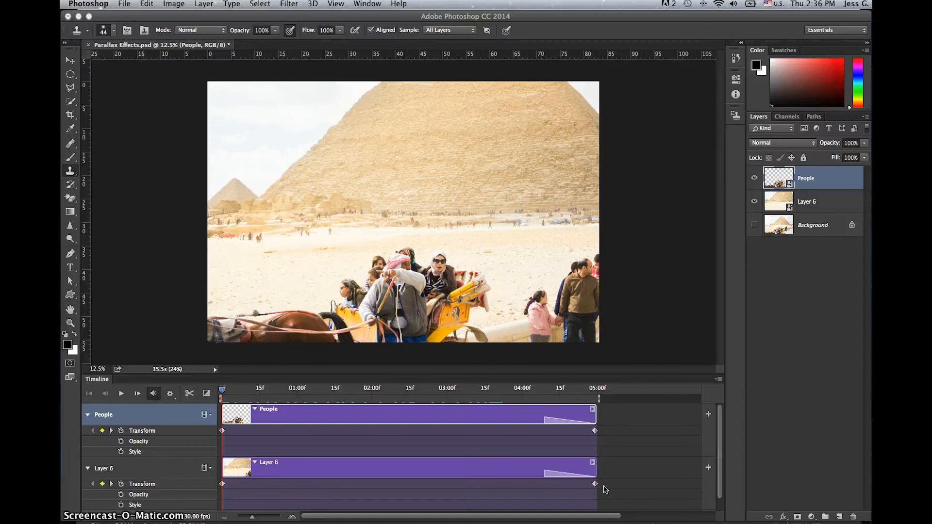
{"action": "scroll", "coordinate": [606, 489], "scroll_direction": "down", "scroll_amount": 1}
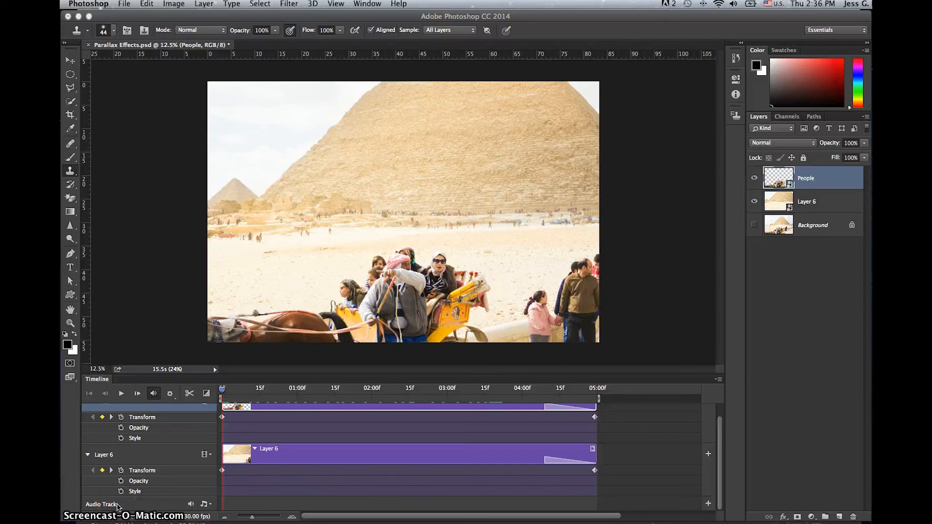
{"action": "left_click", "coordinate": [209, 508]}
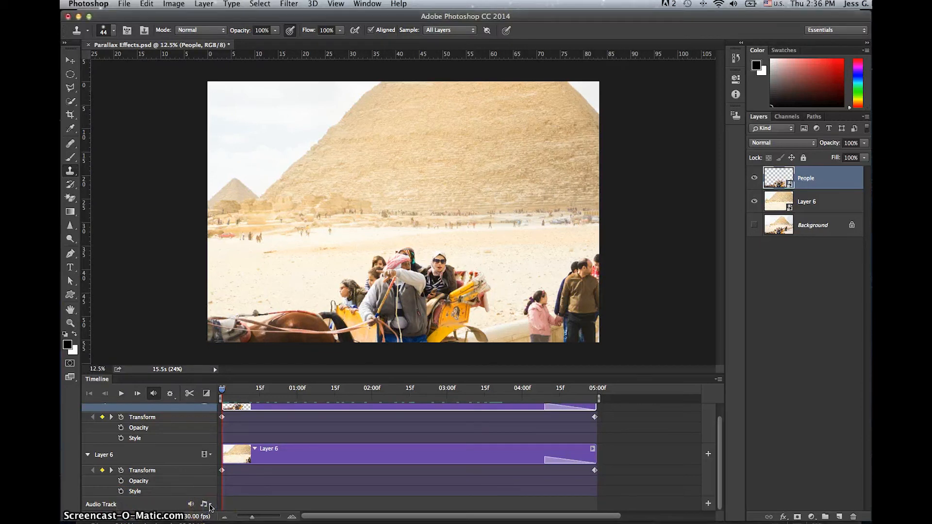
{"action": "left_click", "coordinate": [210, 505]}
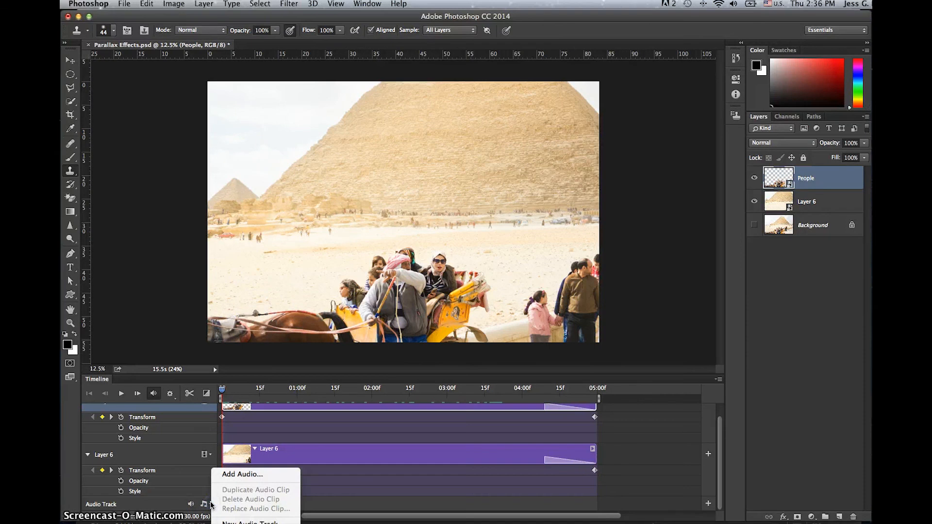
{"action": "left_click", "coordinate": [258, 477]}
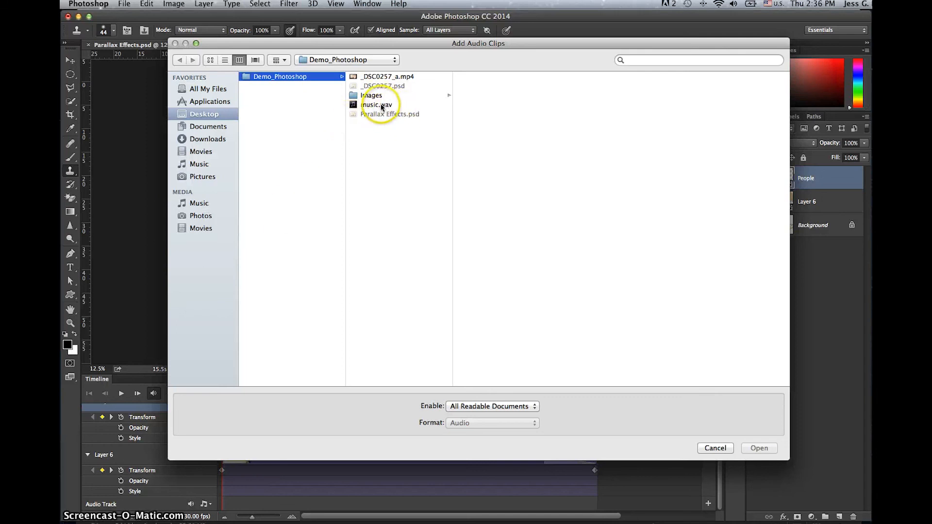
{"action": "left_click", "coordinate": [381, 106]}
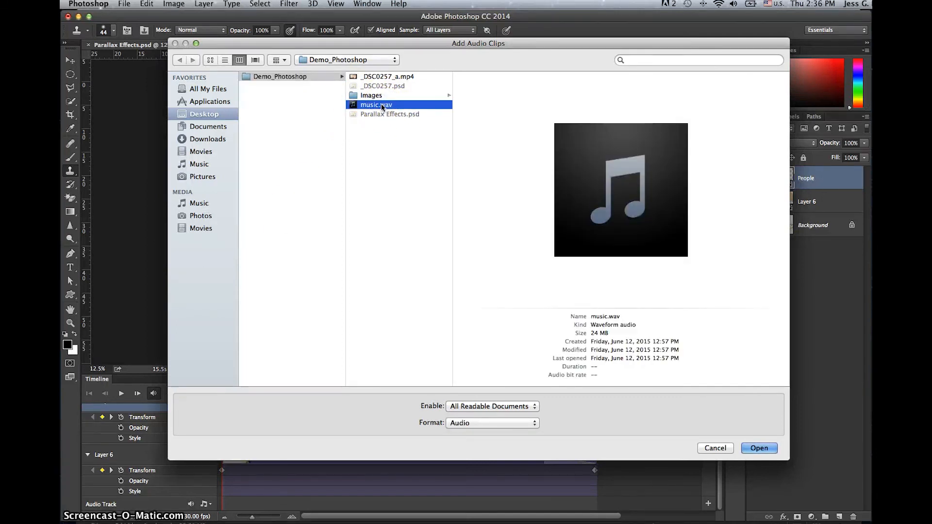
{"action": "left_click", "coordinate": [767, 451]}
Step: Trim the end of the music clip to just past 05:00f, slightly beyond the ends of the People and Layer 6 clips
{"action": "left_click", "coordinate": [559, 473]}
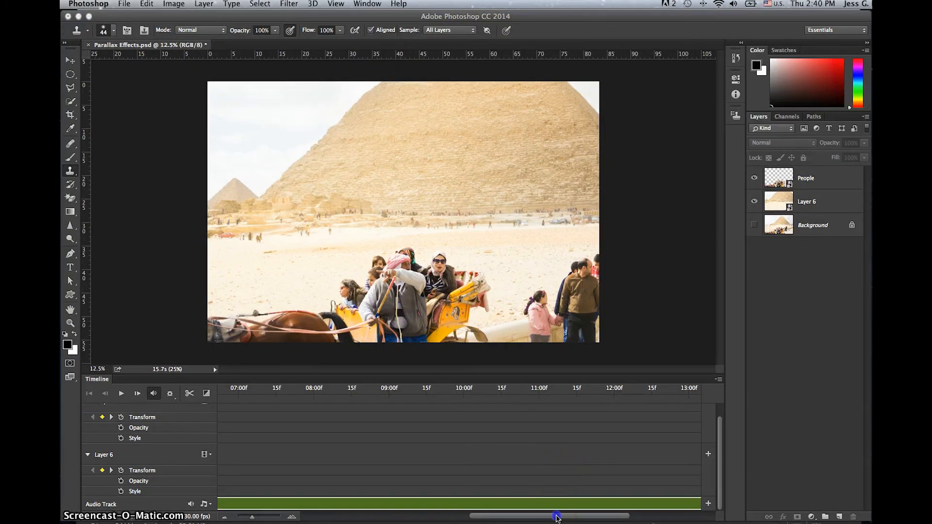
{"action": "left_click_drag", "start_coordinate": [557, 519], "coordinate": [592, 520]}
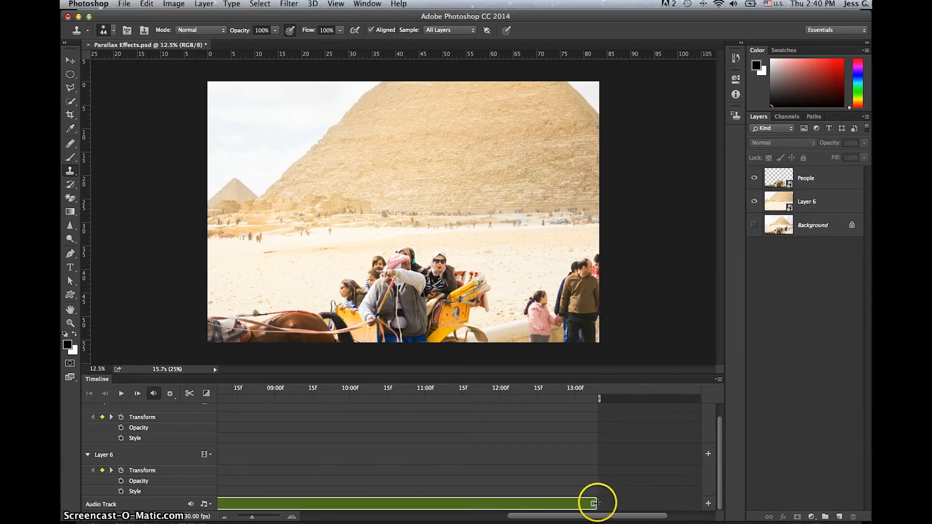
{"action": "right_click", "coordinate": [595, 504]}
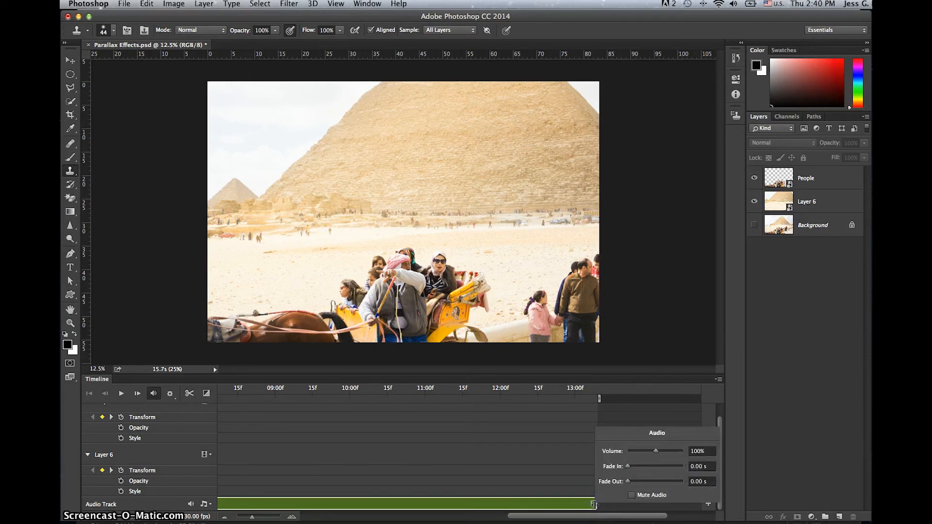
{"action": "left_click_drag", "start_coordinate": [595, 504], "coordinate": [280, 498]}
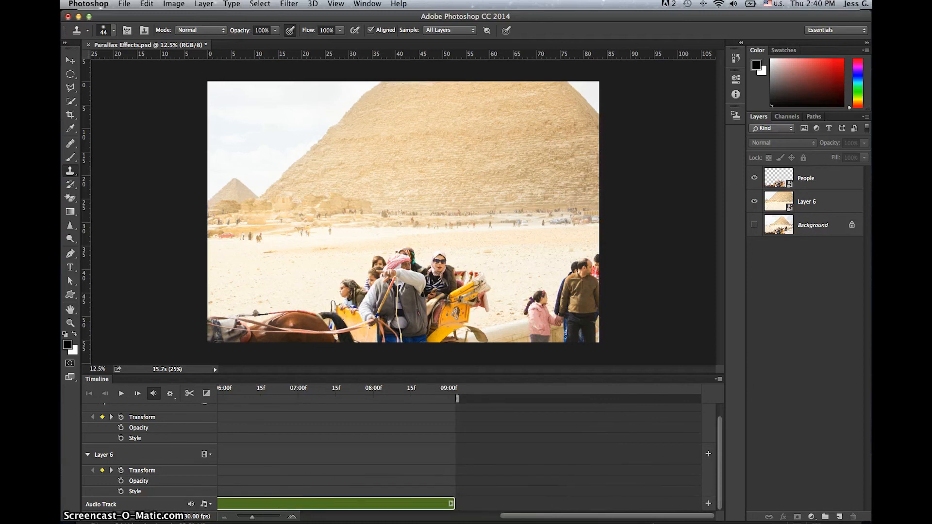
{"action": "left_click_drag", "start_coordinate": [553, 517], "coordinate": [495, 521]}
{"action": "left_click_drag", "start_coordinate": [601, 504], "coordinate": [309, 483]}
{"action": "left_click_drag", "start_coordinate": [484, 518], "coordinate": [484, 517]}
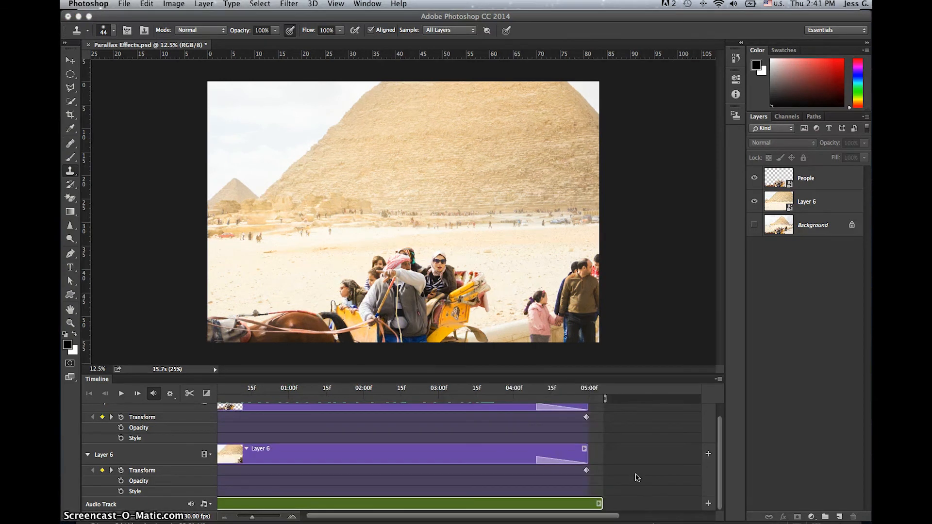
Step: Save the document with its trimmed audio and play the timeline to preview the parallax animation
{"action": "left_click", "coordinate": [634, 476]}
{"action": "left_click", "coordinate": [124, 4]}
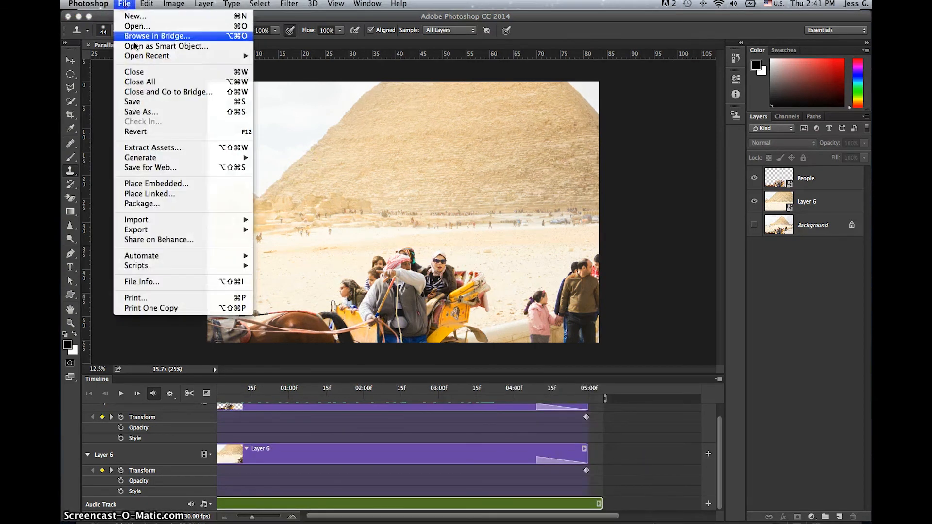
{"action": "left_click", "coordinate": [160, 104]}
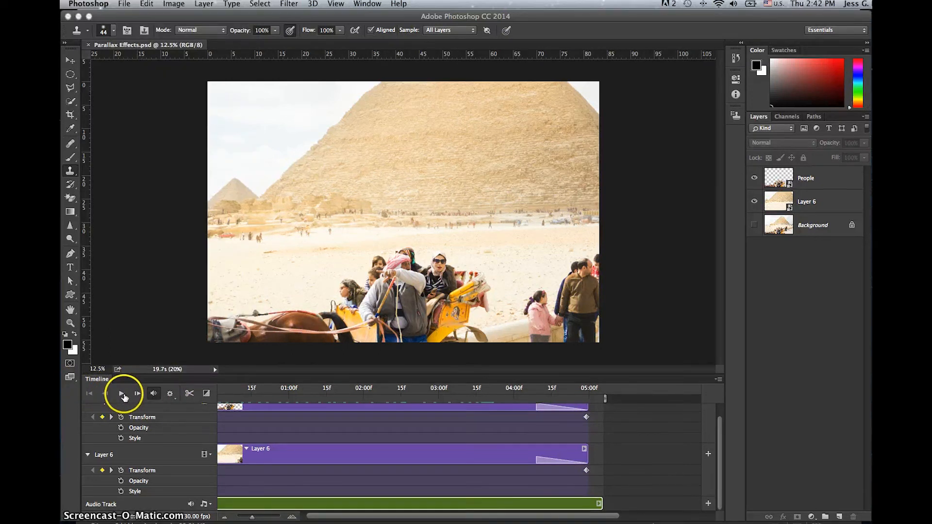
{"action": "left_click", "coordinate": [171, 395]}
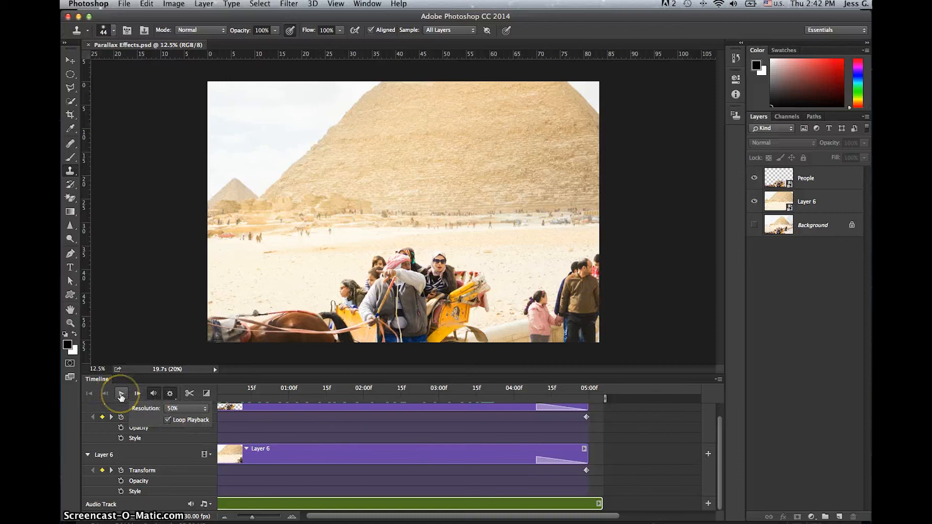
{"action": "left_click", "coordinate": [121, 395]}
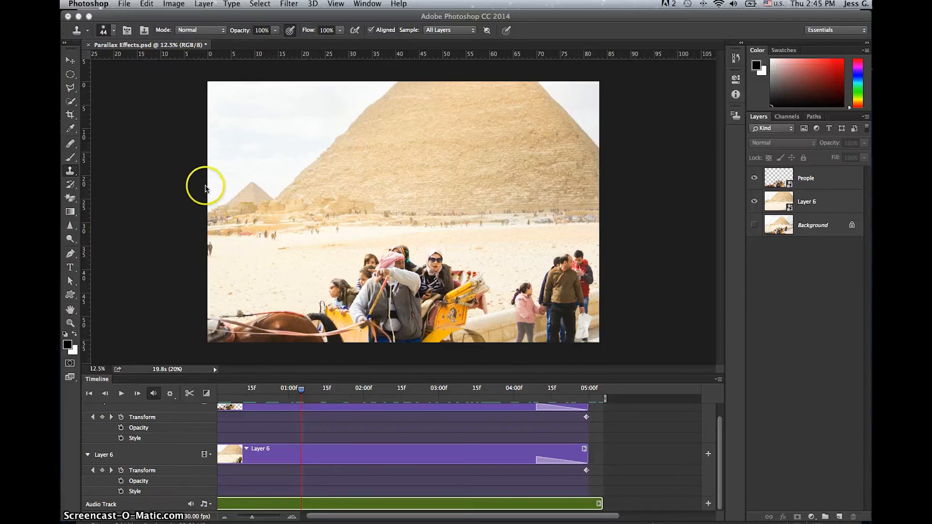
{"action": "left_click", "coordinate": [124, 3]}
{"action": "mouse_move", "coordinate": [152, 233]}
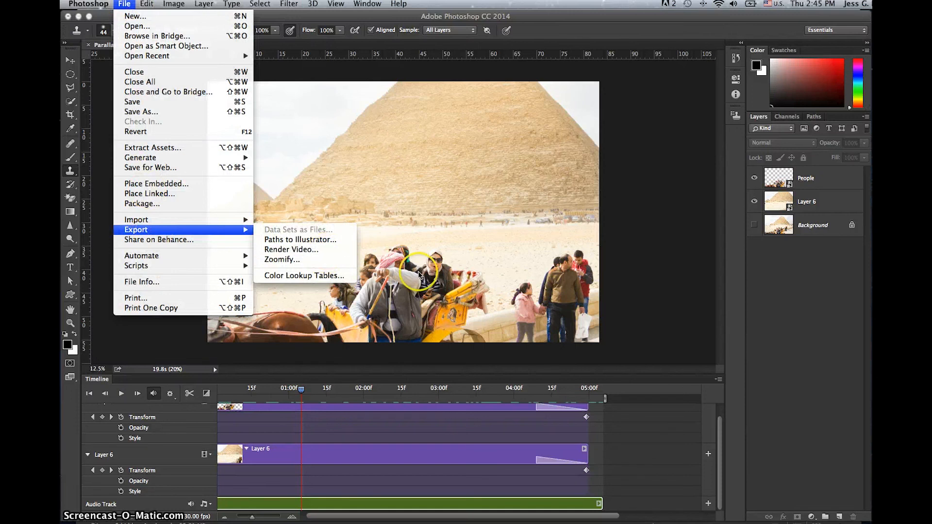
{"action": "left_click", "coordinate": [684, 381]}
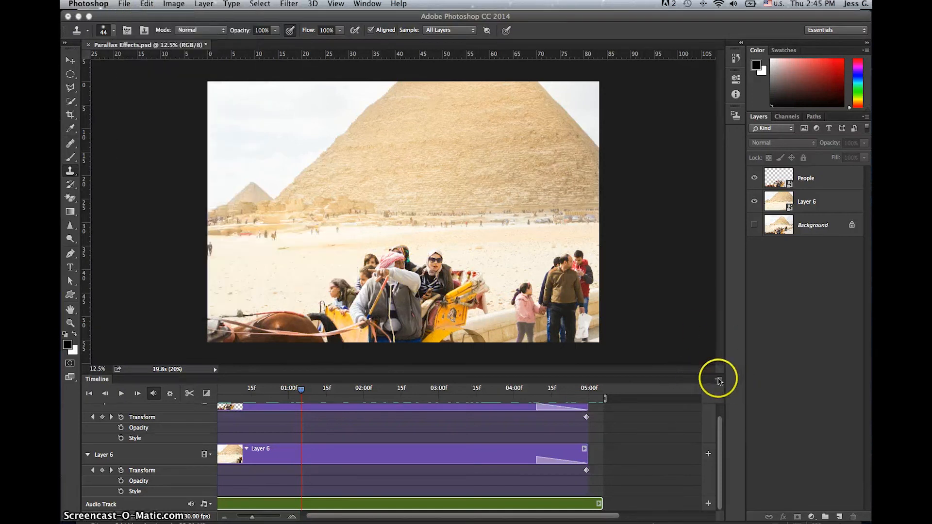
Step: Start a video render of the timeline and name its new output subfolder Parallax
{"action": "left_click", "coordinate": [718, 380]}
{"action": "left_click", "coordinate": [719, 381]}
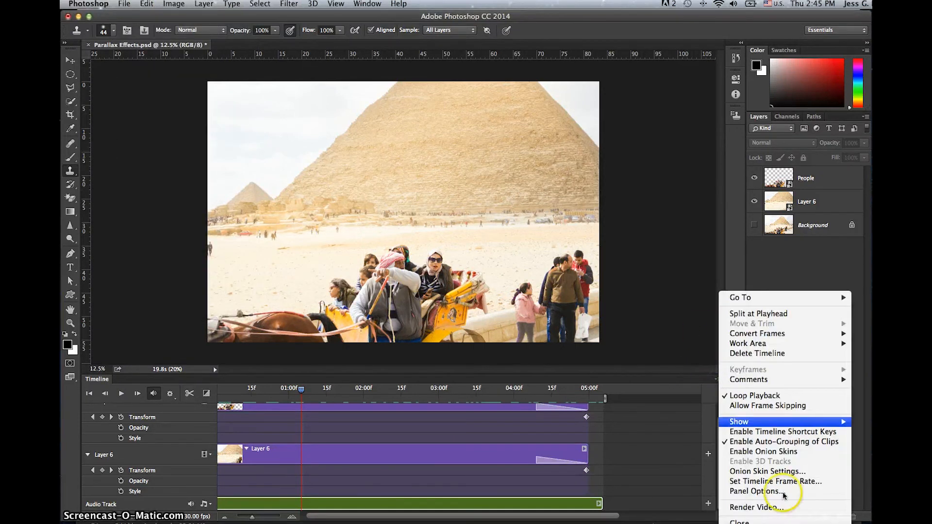
{"action": "left_click", "coordinate": [787, 508]}
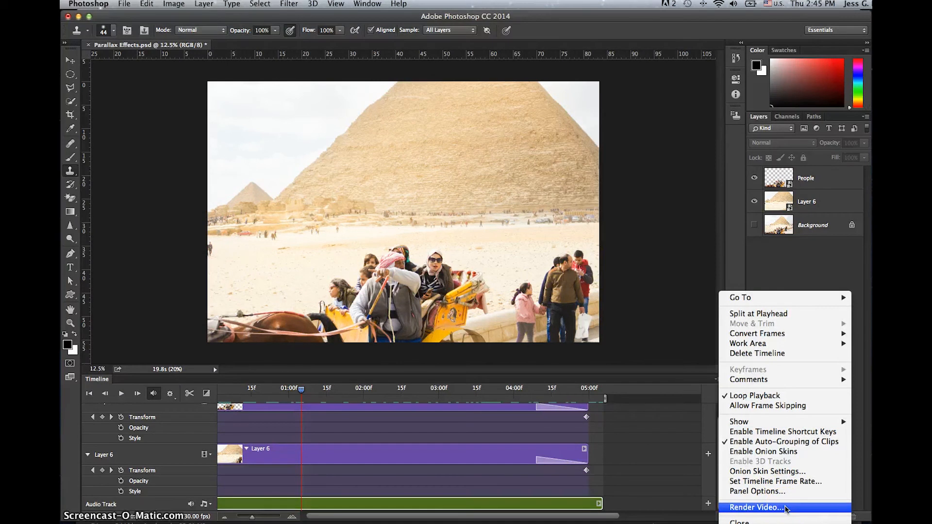
{"action": "left_click", "coordinate": [787, 508]}
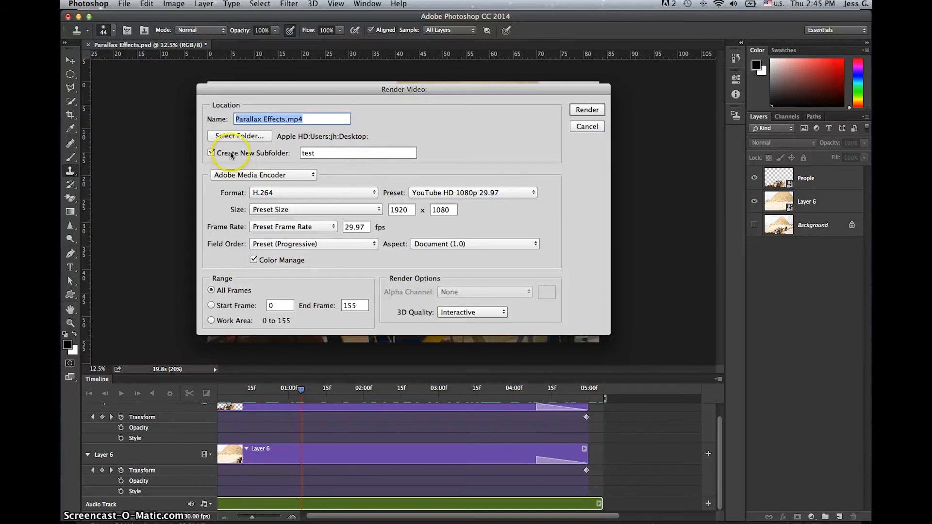
{"action": "double_click", "coordinate": [305, 153]}
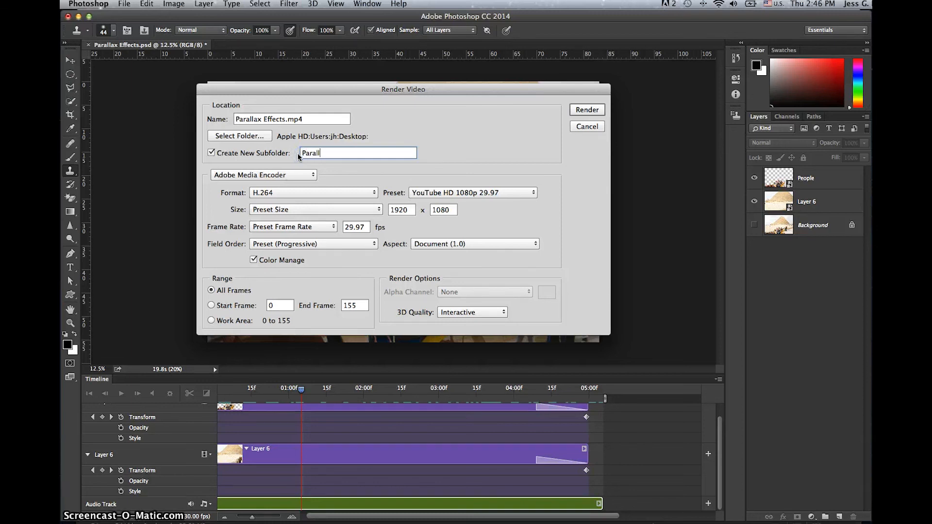
{"action": "type", "text": "Parallax"}
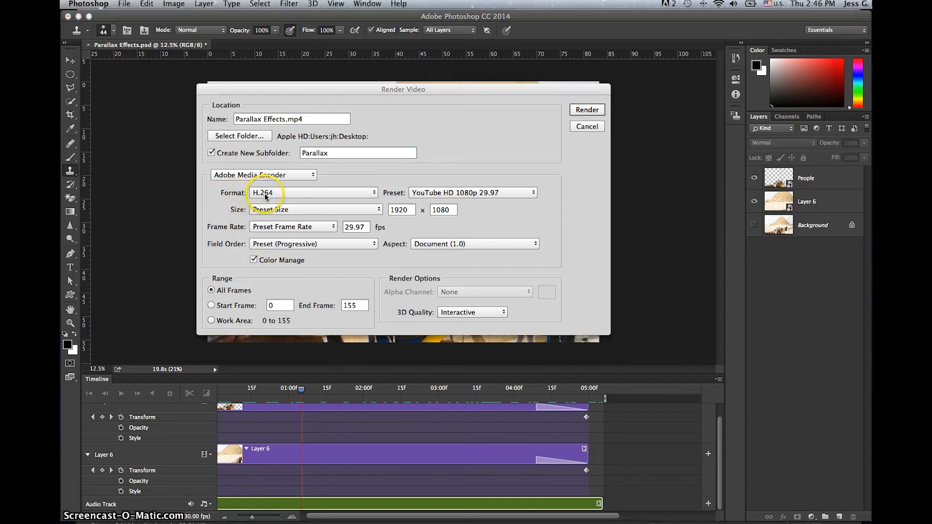
Step: Choose the YouTube HD 1080p 29.97 preset for the H.264 output and render all frames as Parallax Effects.mp4
{"action": "left_click", "coordinate": [469, 193]}
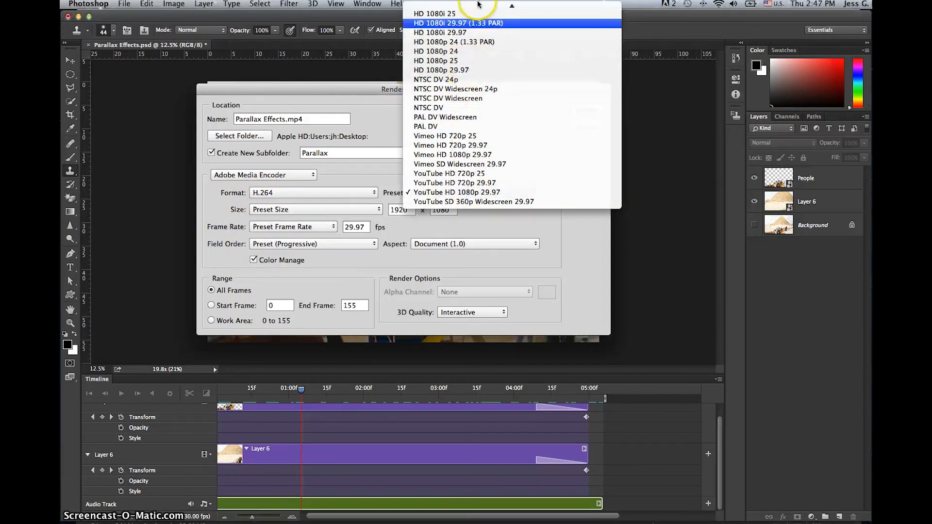
{"action": "mouse_move", "coordinate": [479, 5]}
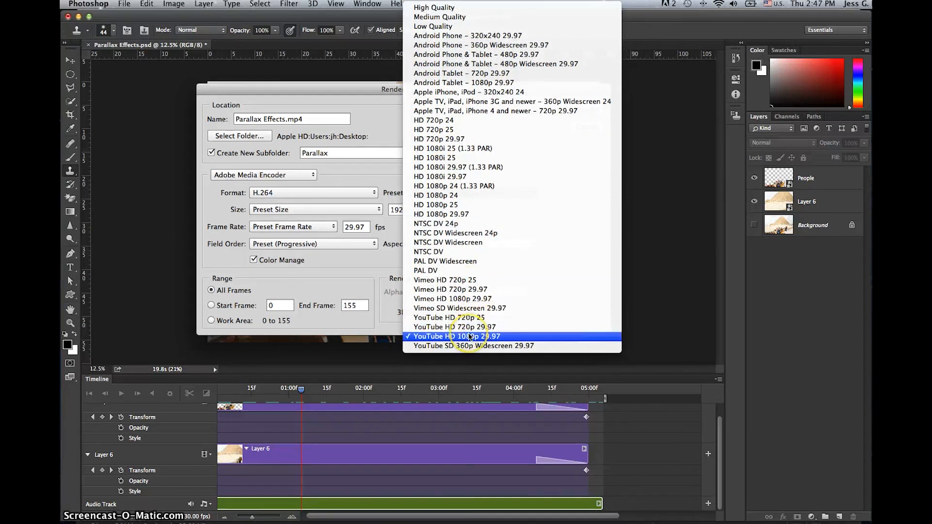
{"action": "left_click", "coordinate": [469, 336]}
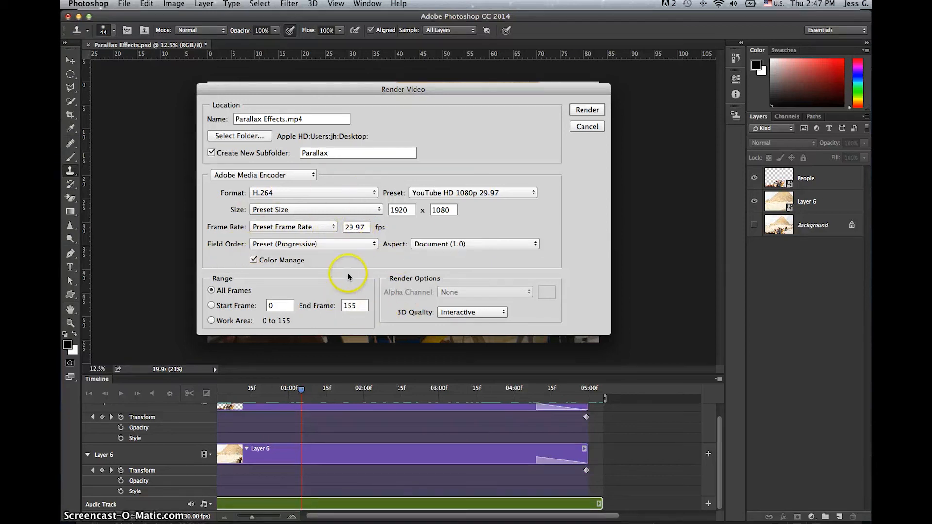
{"action": "left_click", "coordinate": [592, 111]}
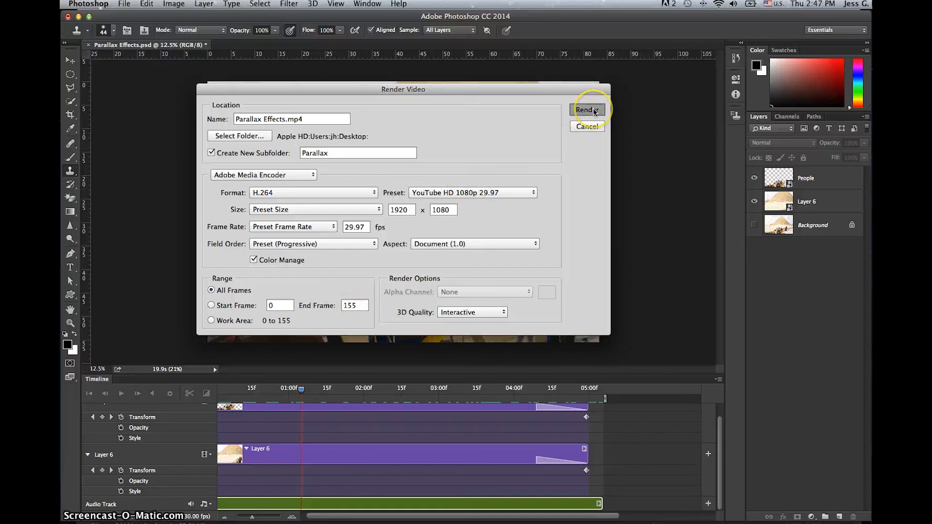